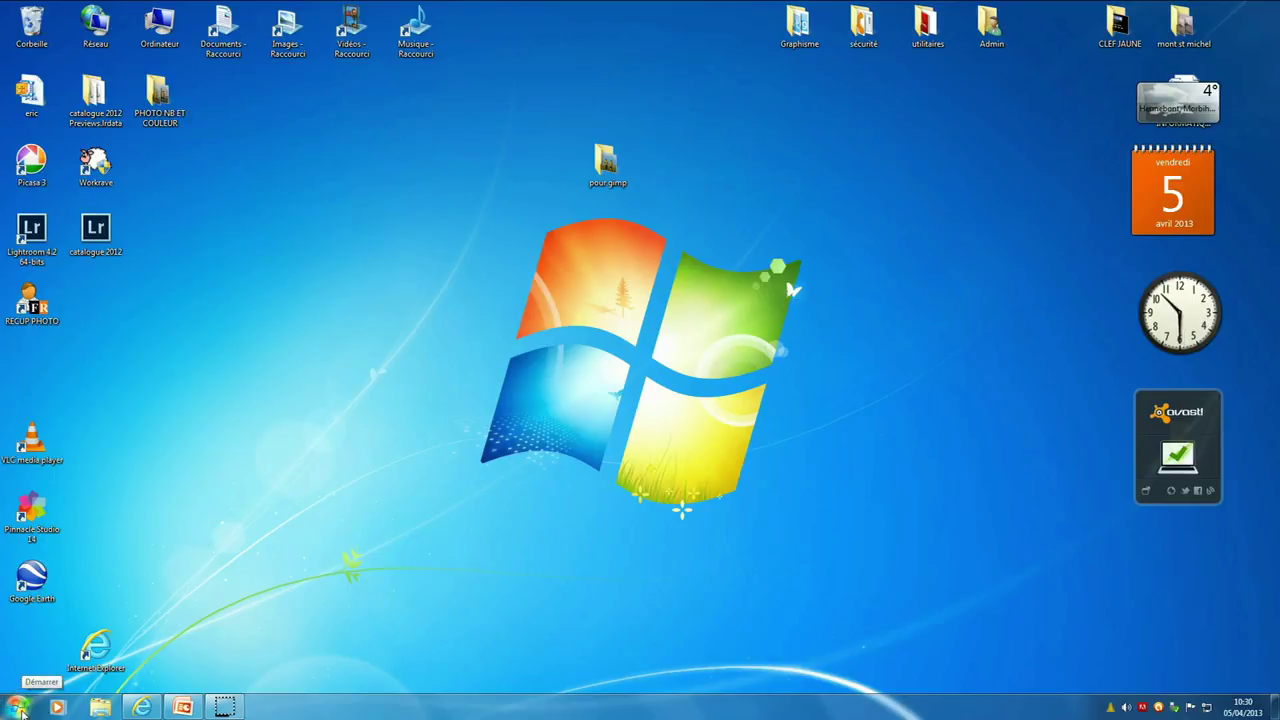
- Search the Windows 7 Start menu for 'gimp' to find GIMP 2
click(20, 710)
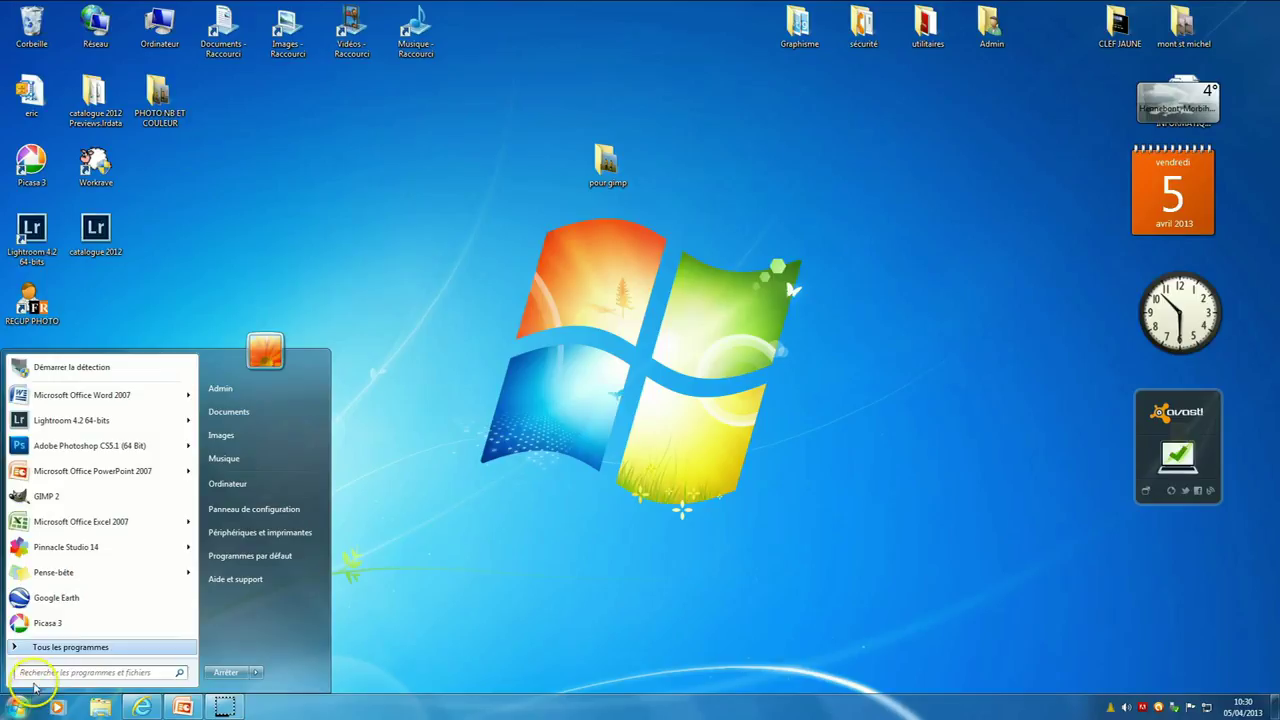
click(36, 673)
click(40, 668)
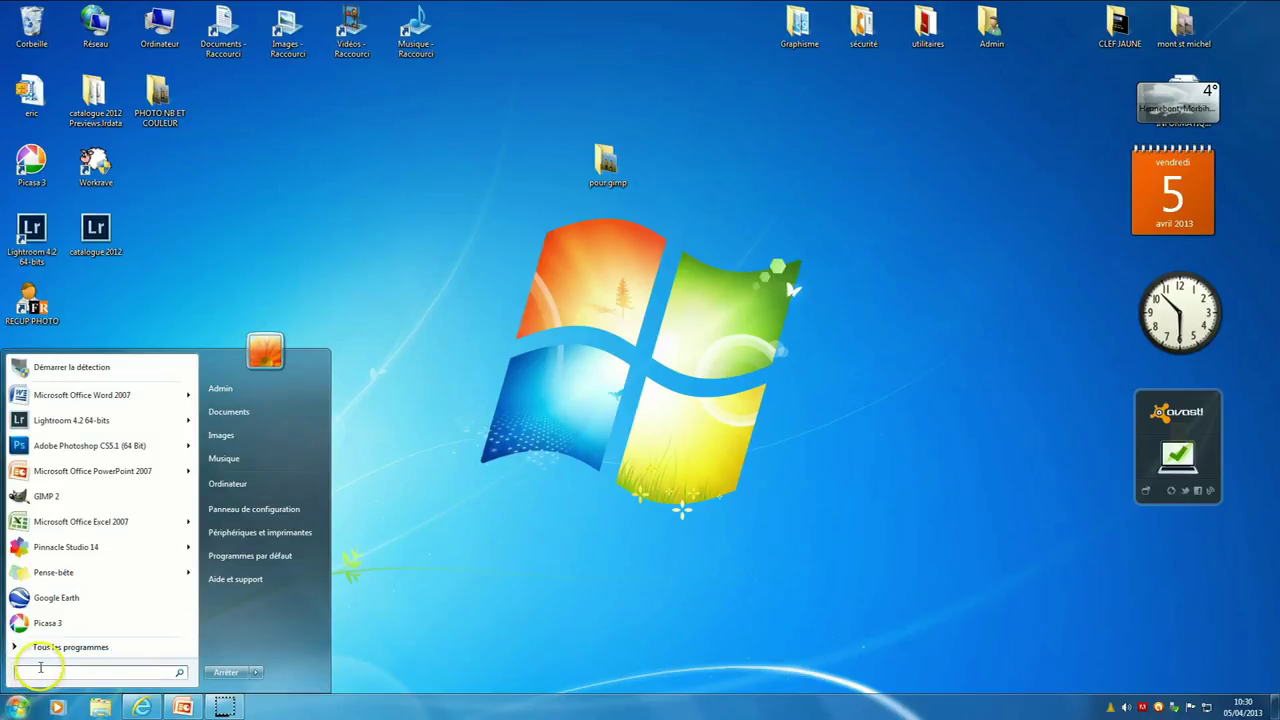
text(g)
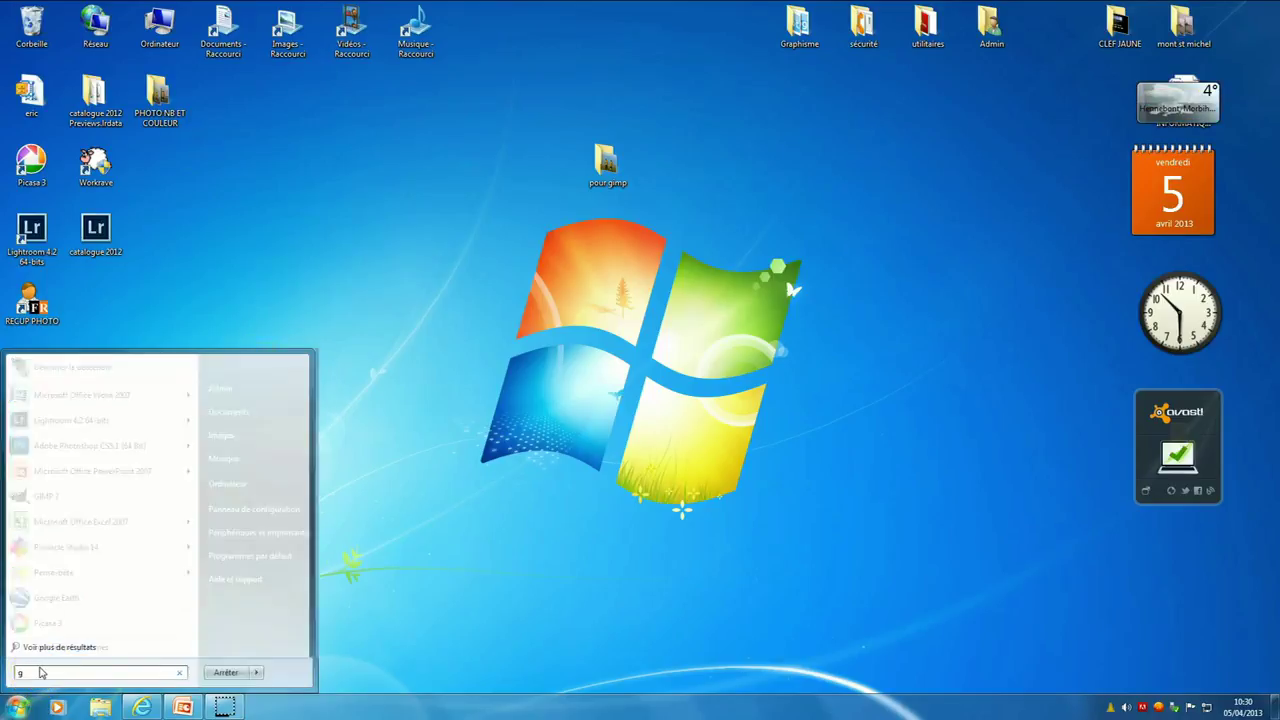
text(imp)
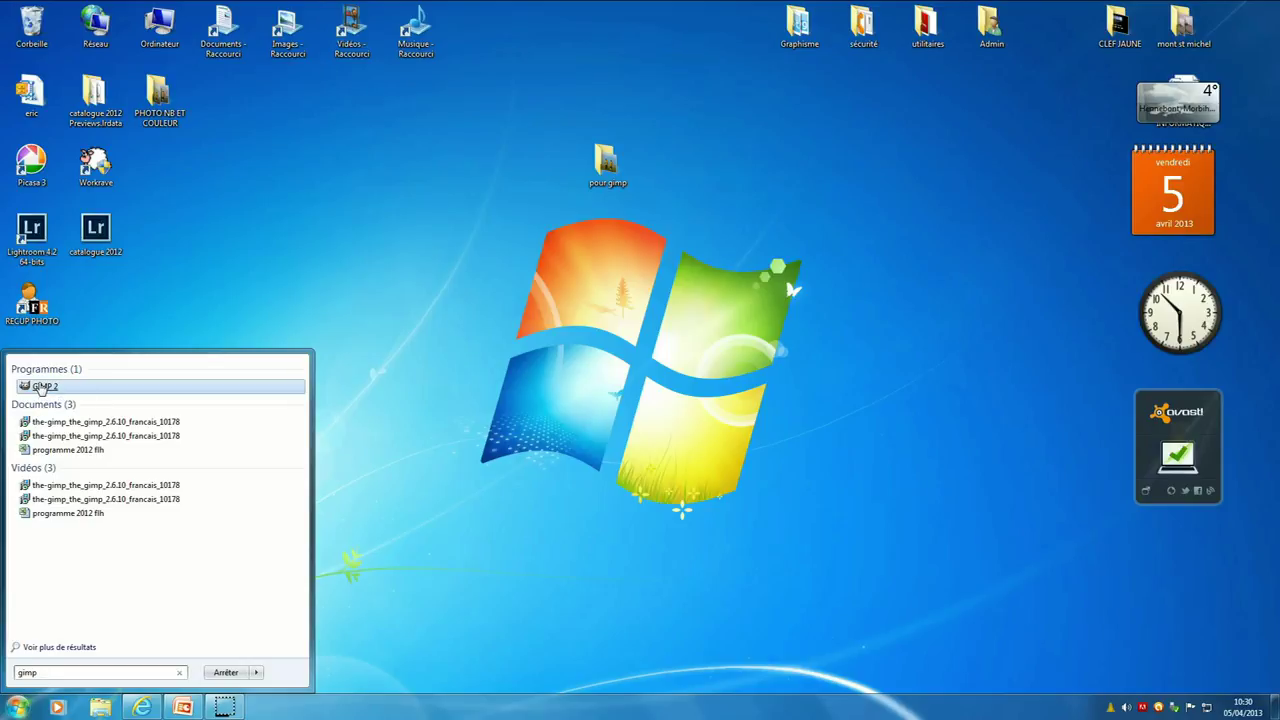
- Send GIMP 2 to the desktop as a shortcut and launch GIMP from it
right_click(41, 389)
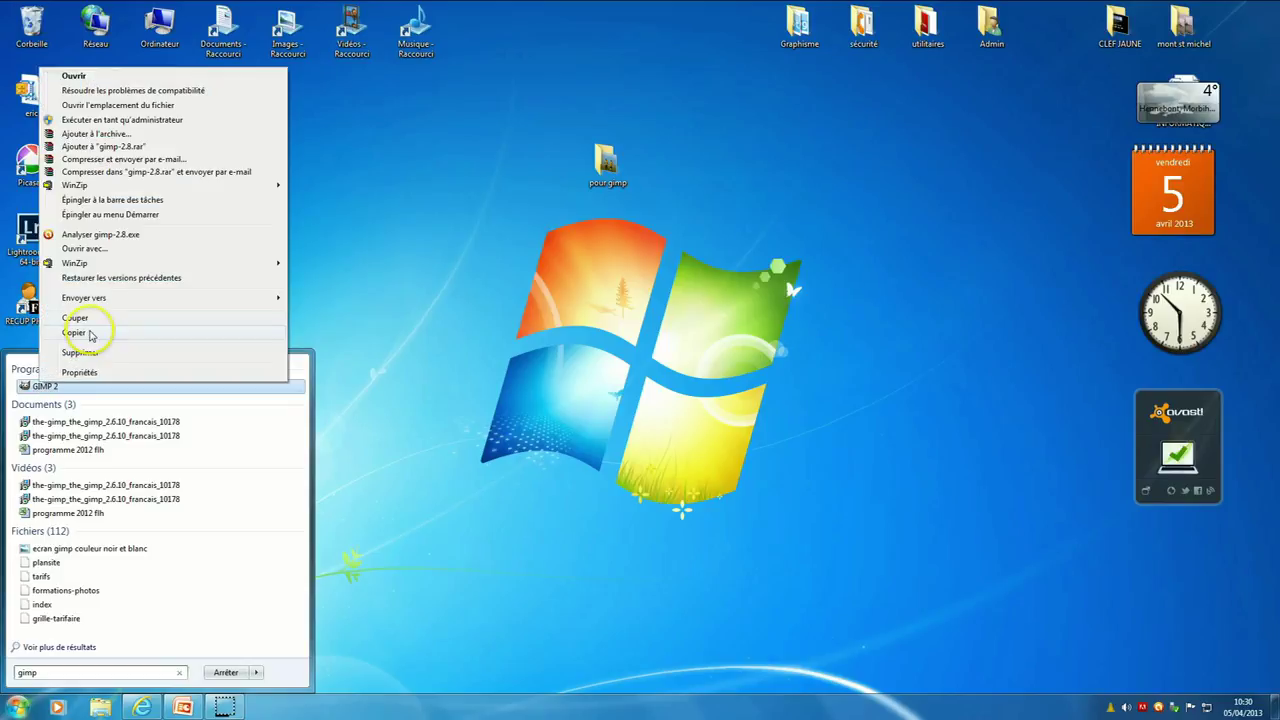
mouse_move(84, 298)
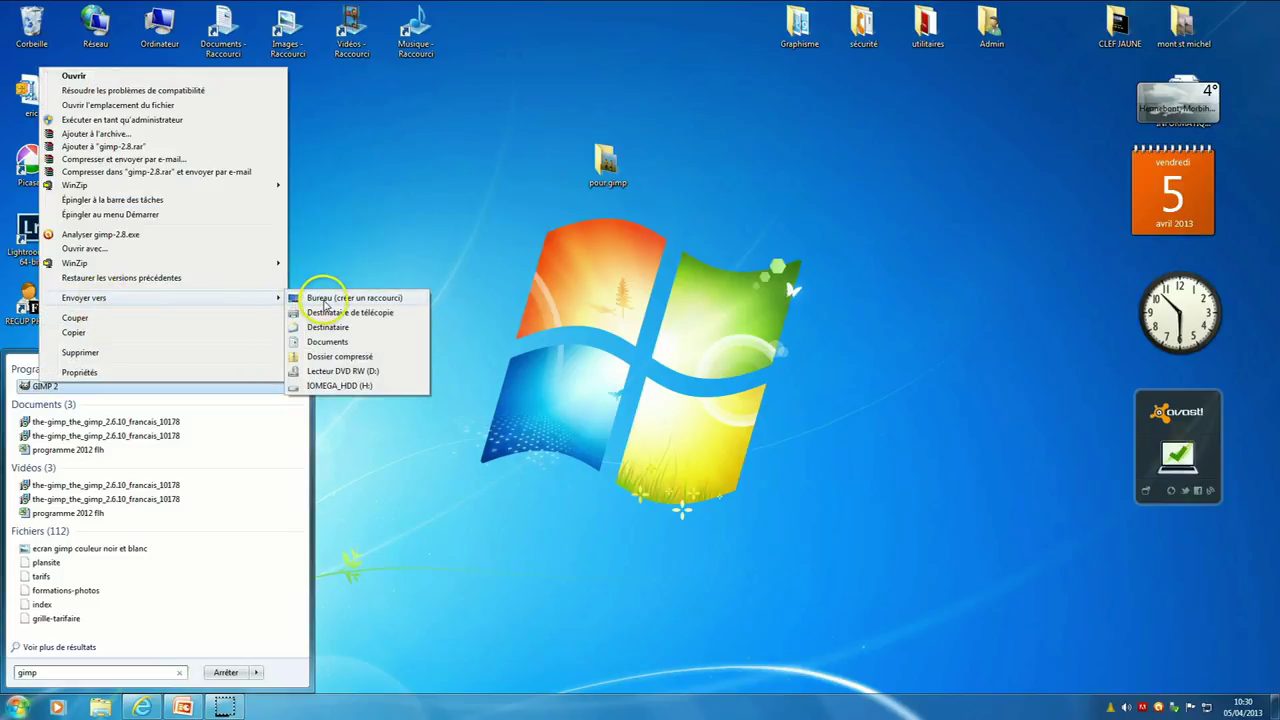
click(310, 298)
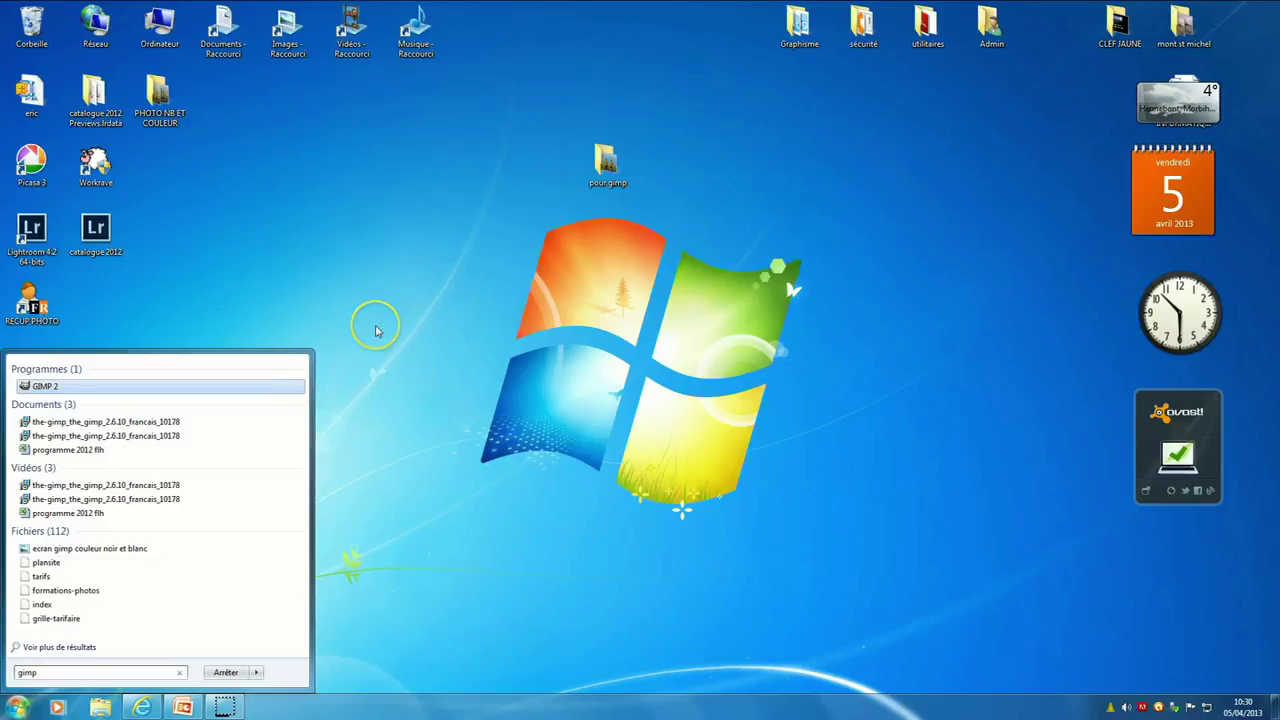
click(374, 330)
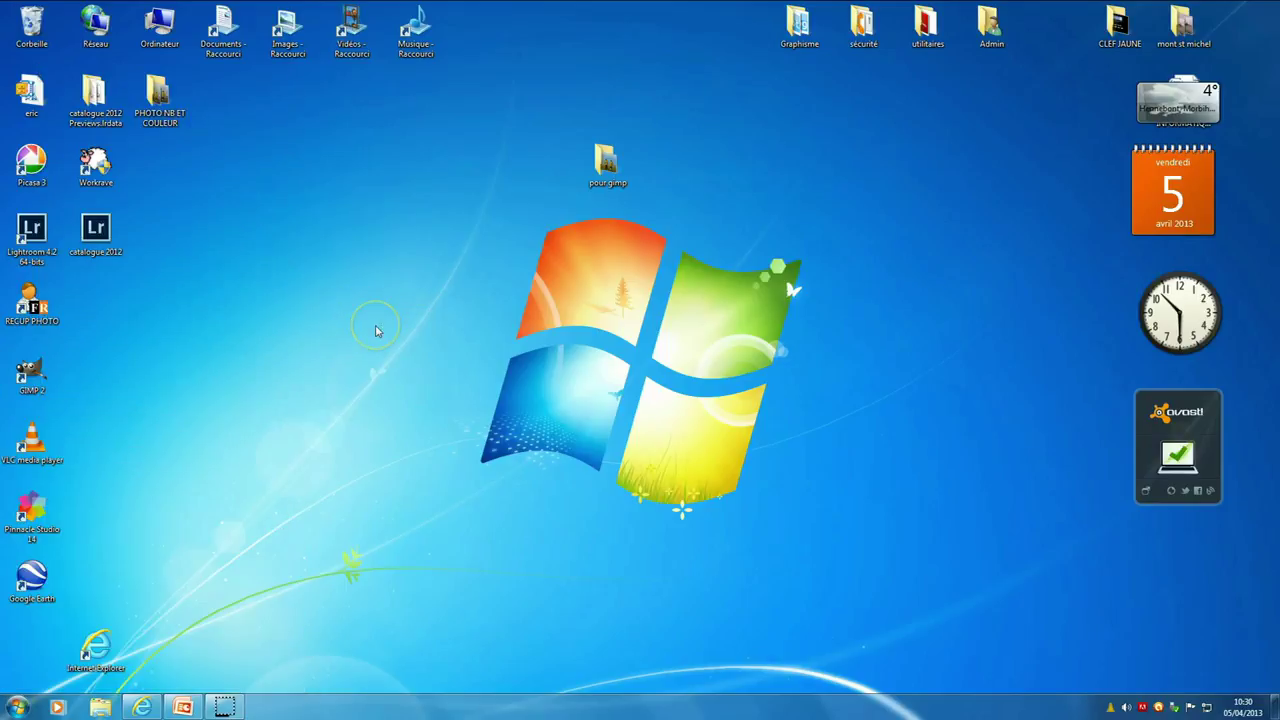
double_click(40, 385)
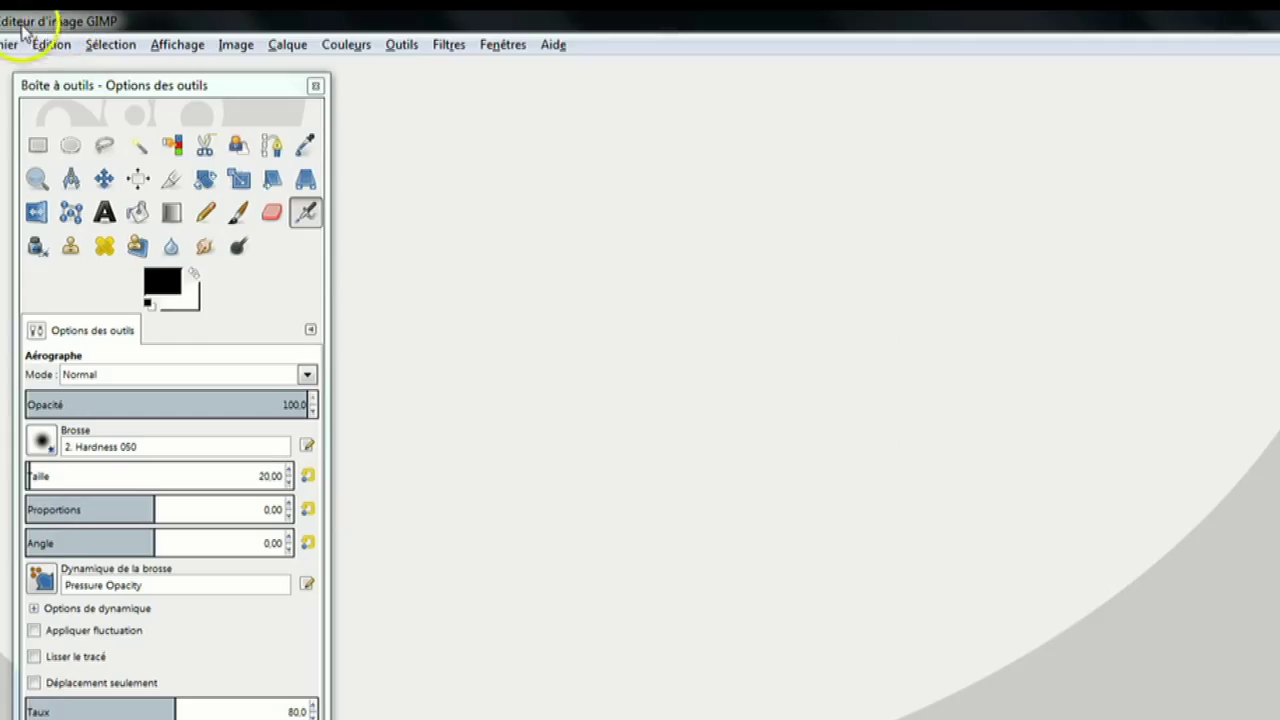
- Open promenade bord de mer.JPG from the desktop's 'pour gimp' folder
click(5, 45)
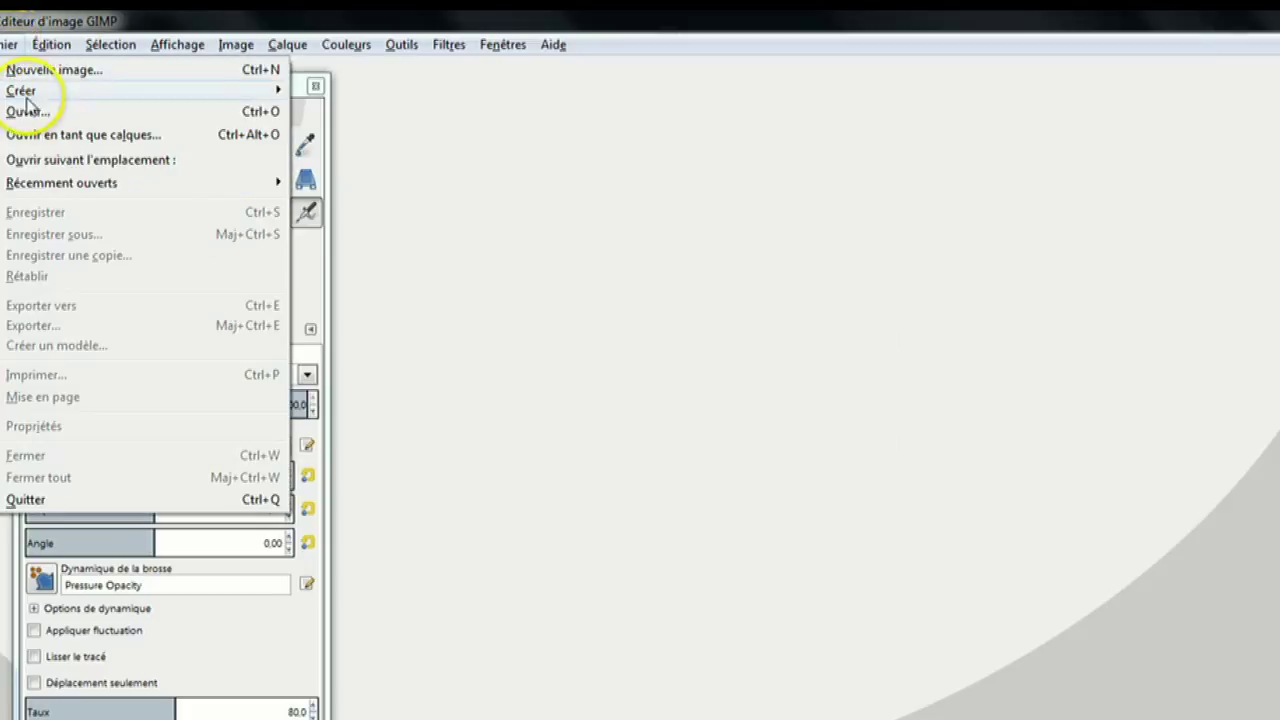
click(25, 114)
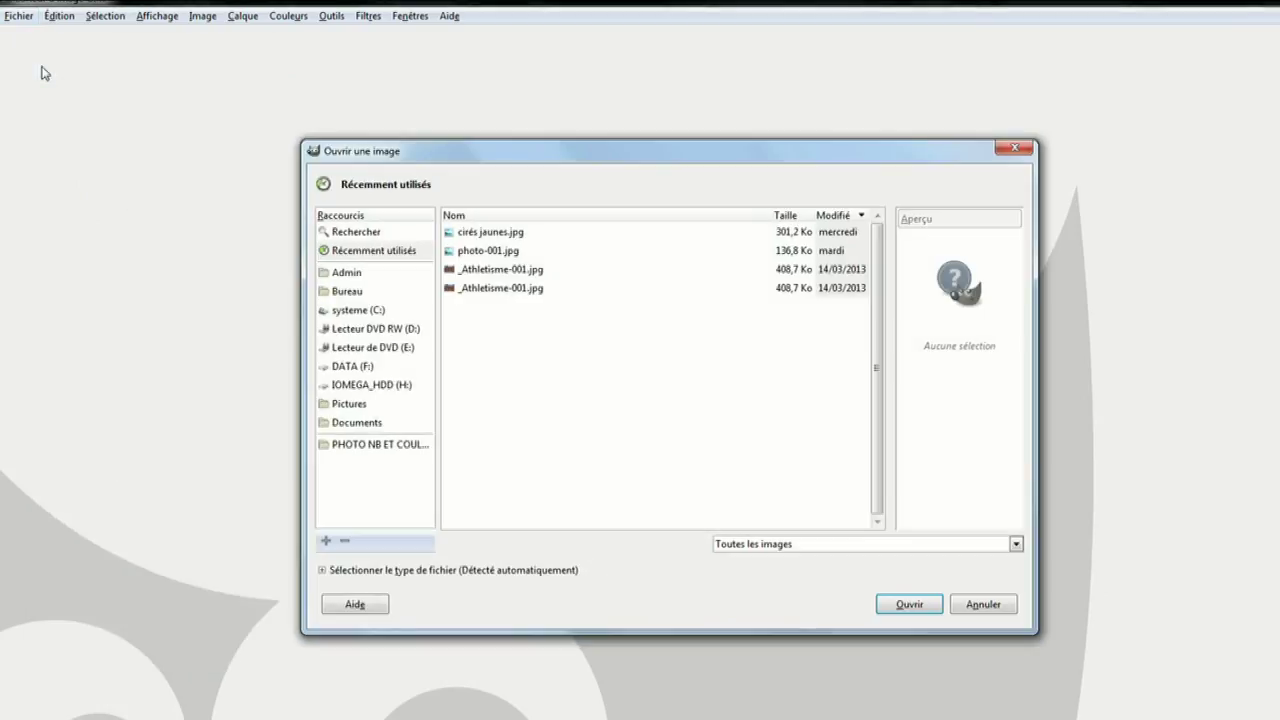
click(355, 293)
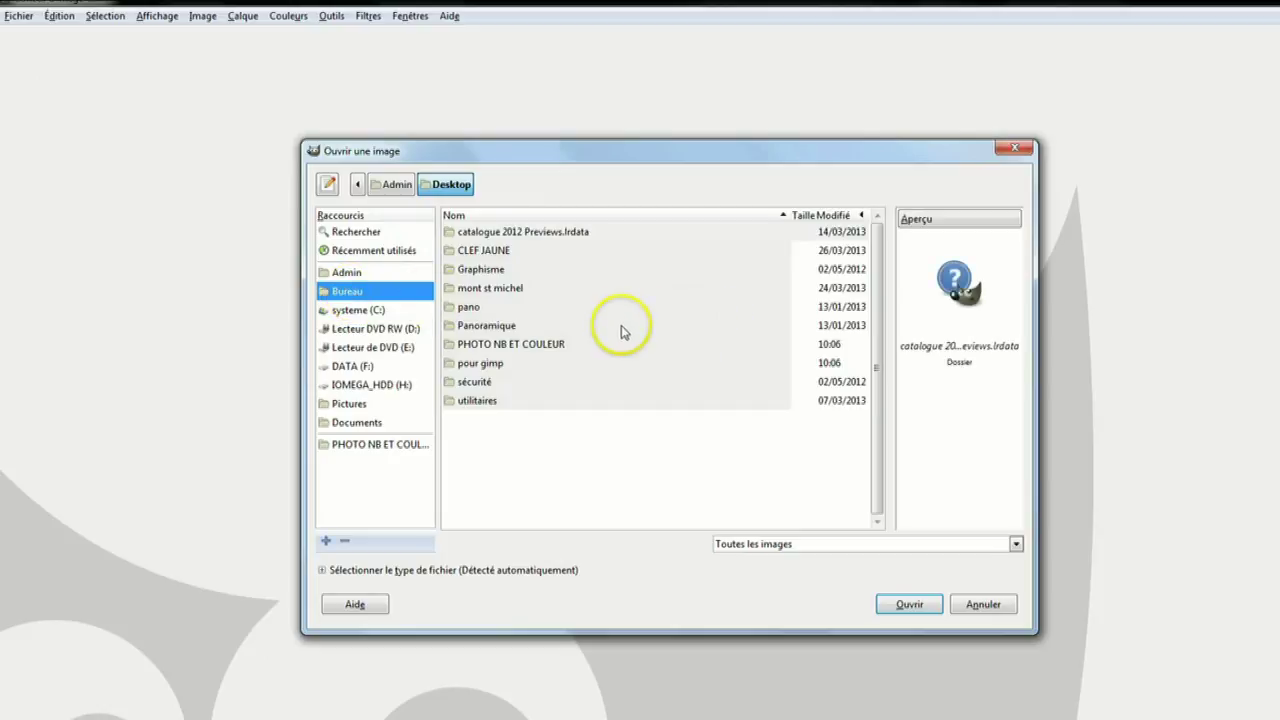
double_click(486, 367)
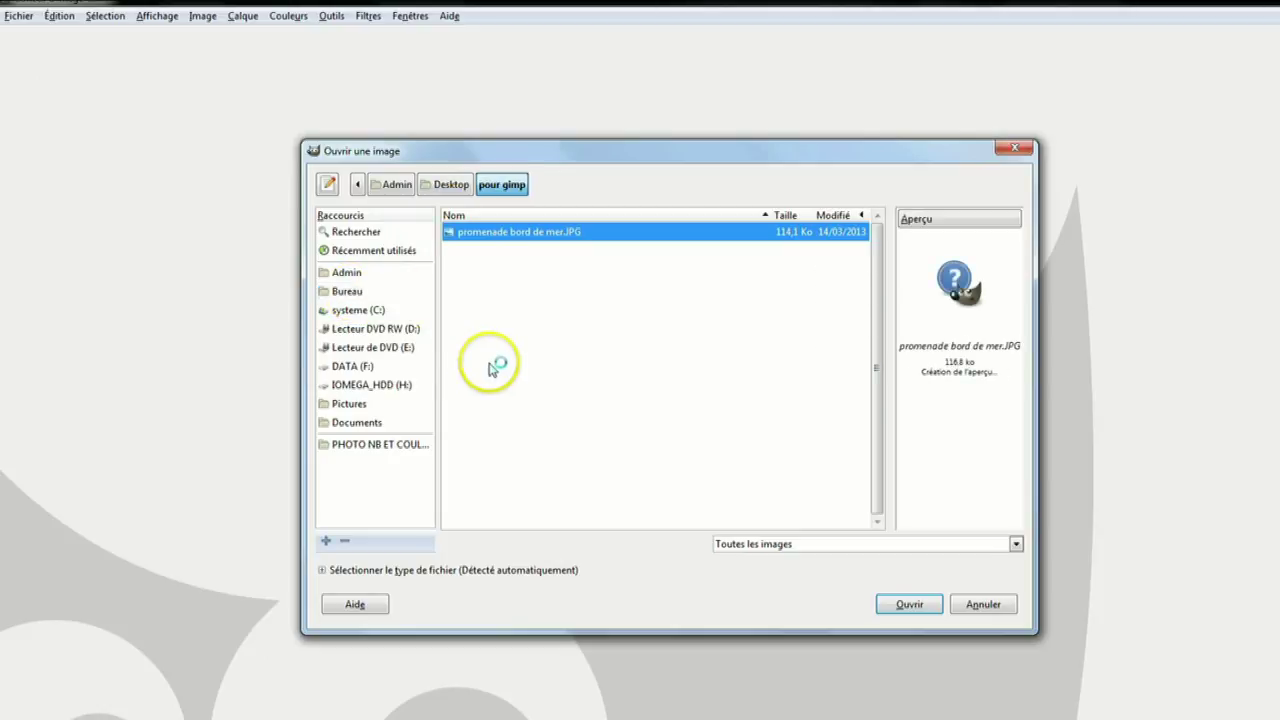
click(910, 606)
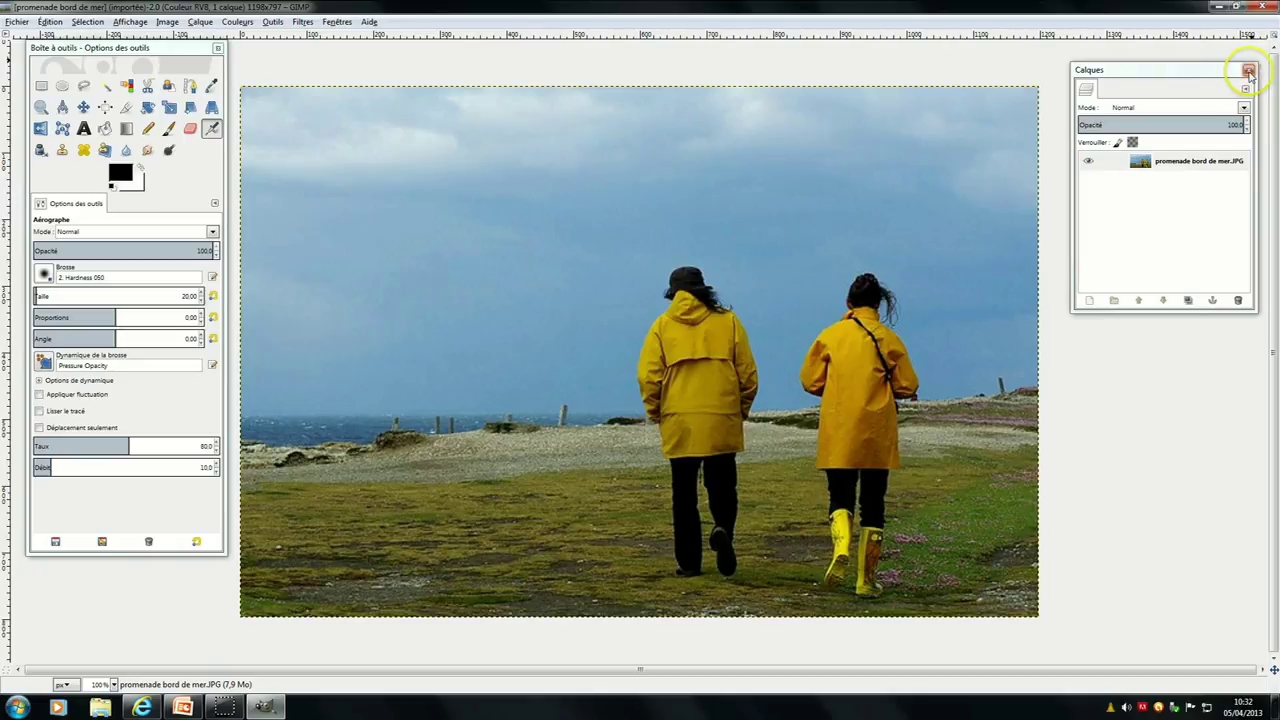
- Close the Calques dock, the Options des outils tab and the emptied toolbox window
click(1249, 71)
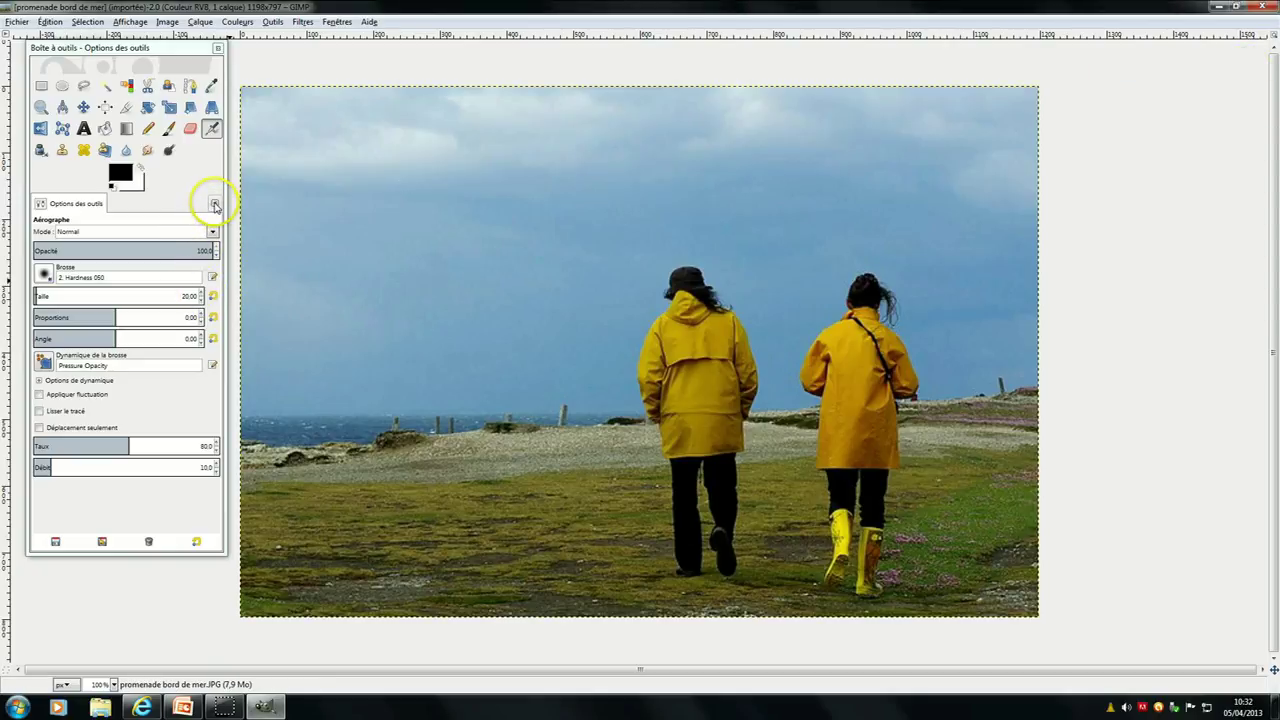
drag(214, 206, 215, 208)
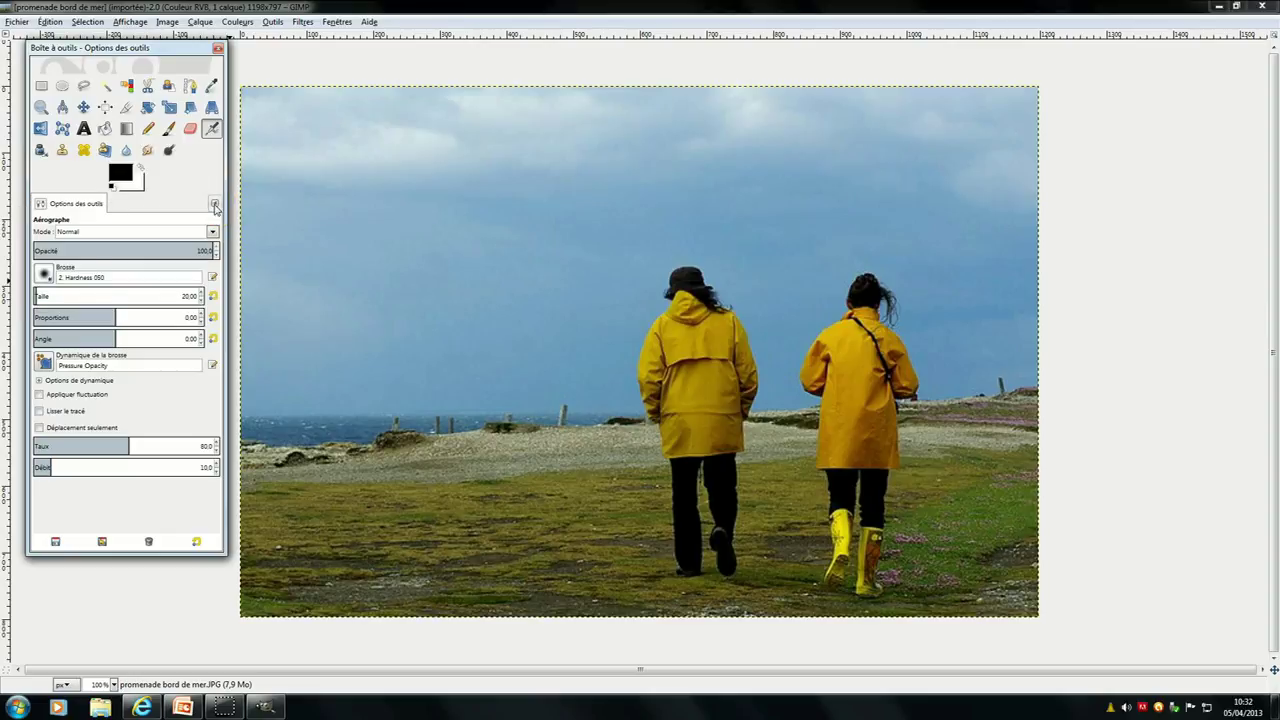
click(215, 207)
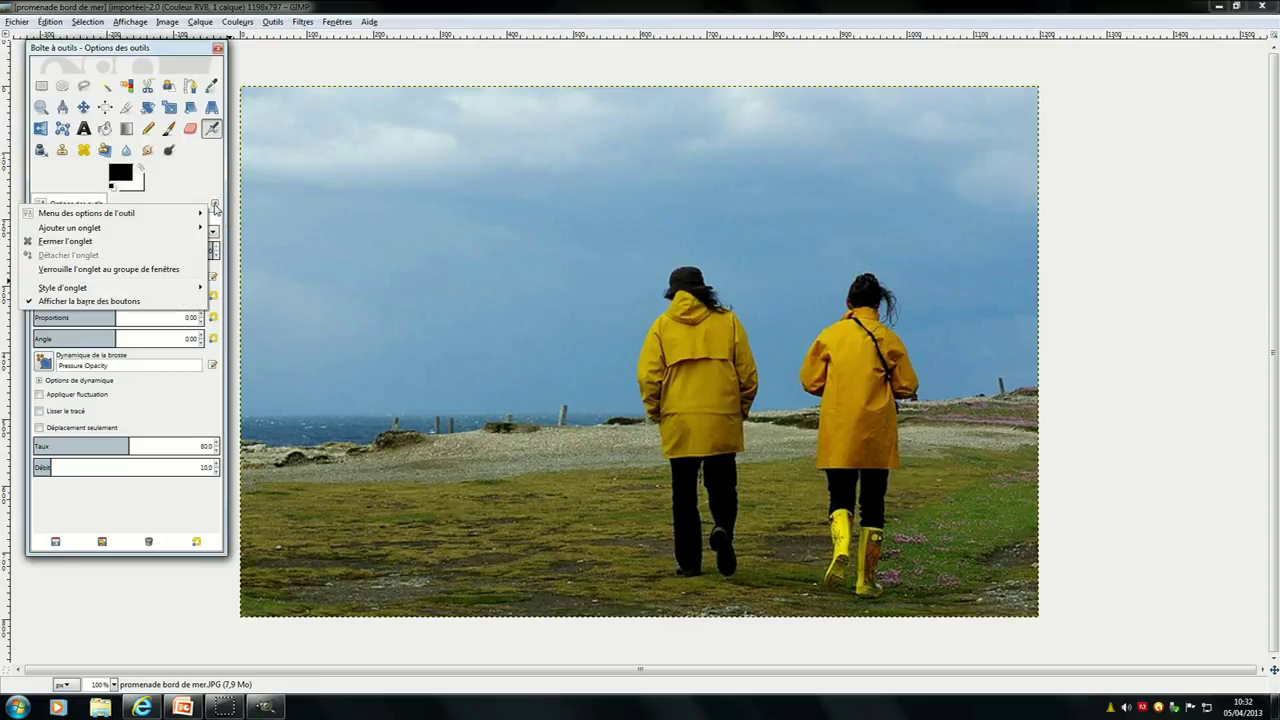
click(66, 242)
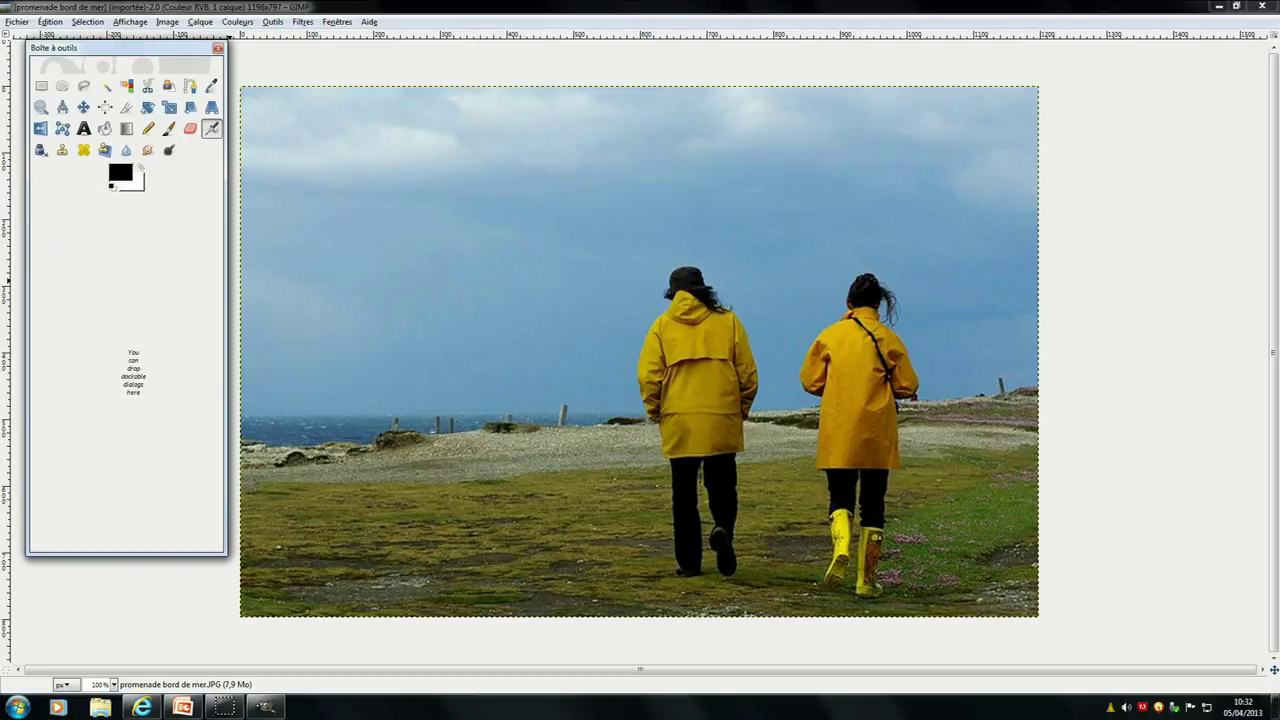
click(218, 48)
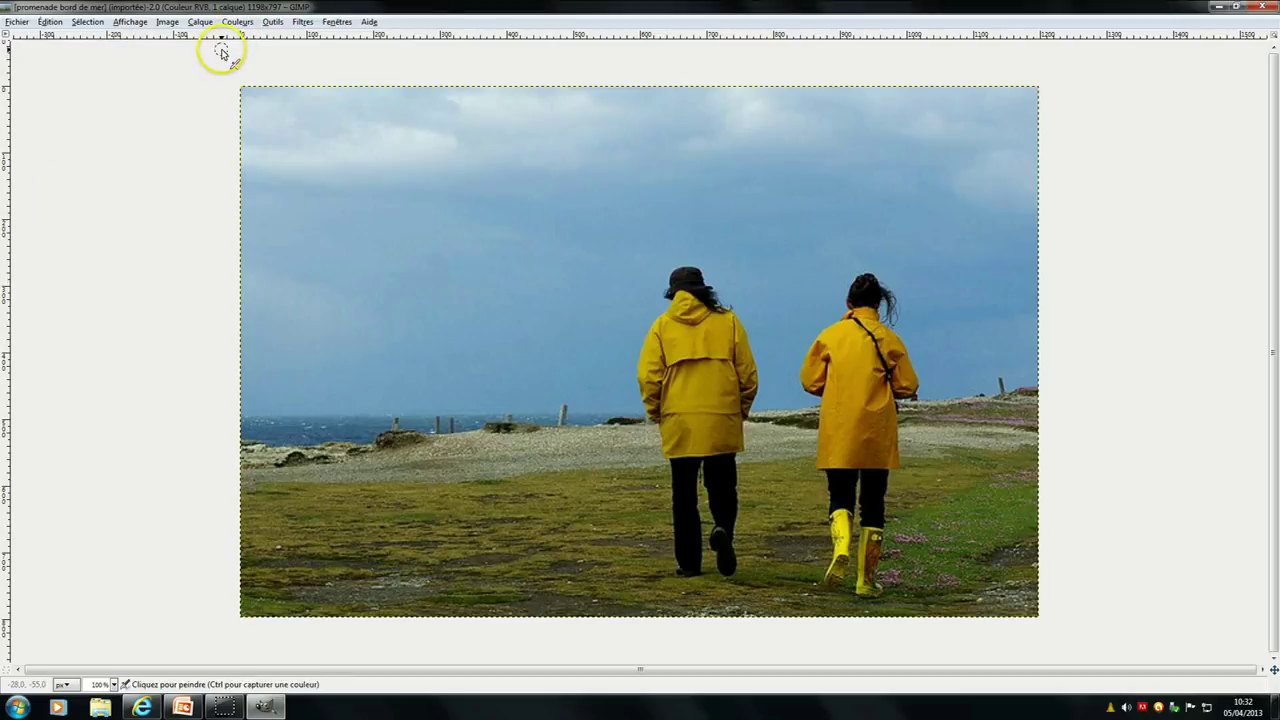
- Open a new toolbox from Fenêtres, move it off the photo and widen it
click(336, 21)
click(333, 23)
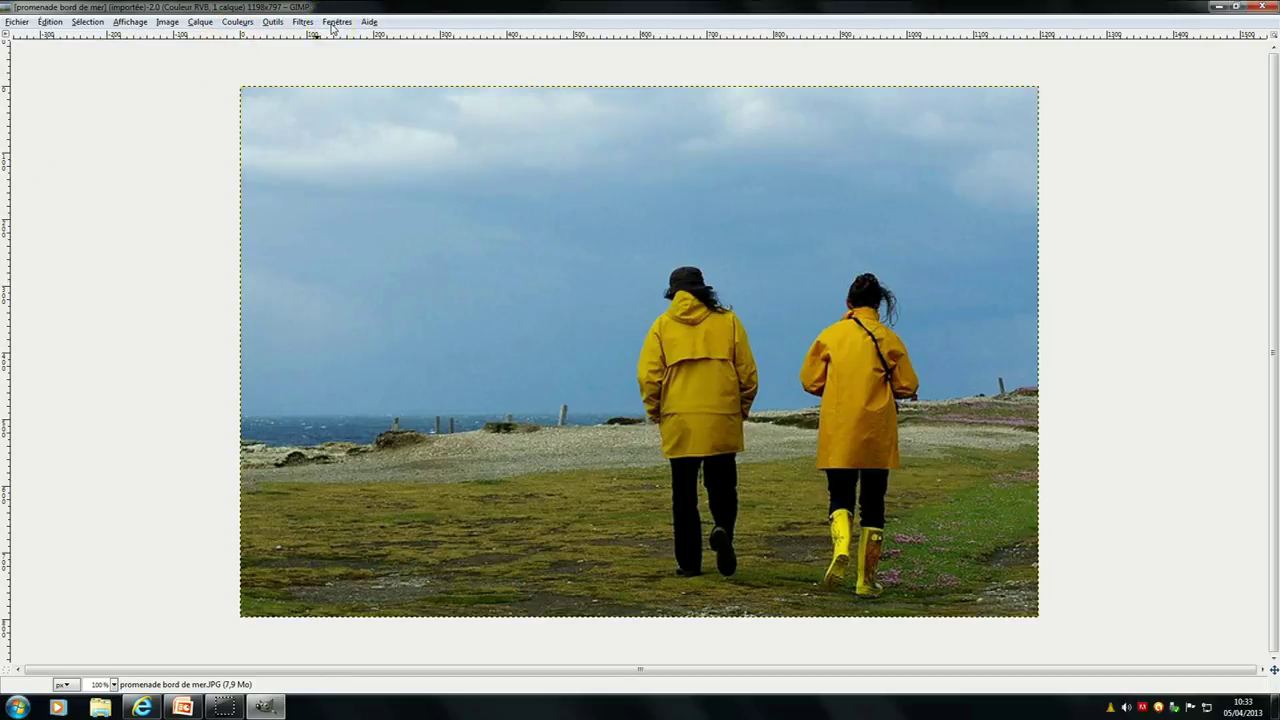
click(335, 22)
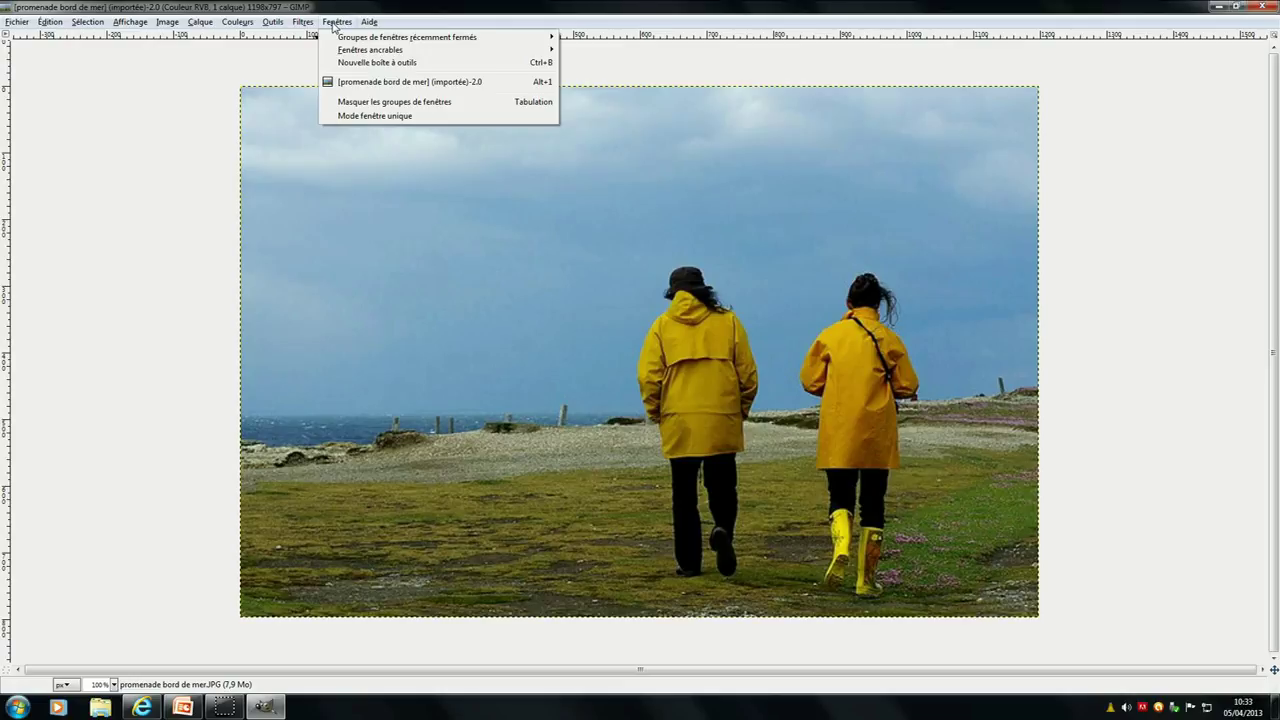
click(366, 63)
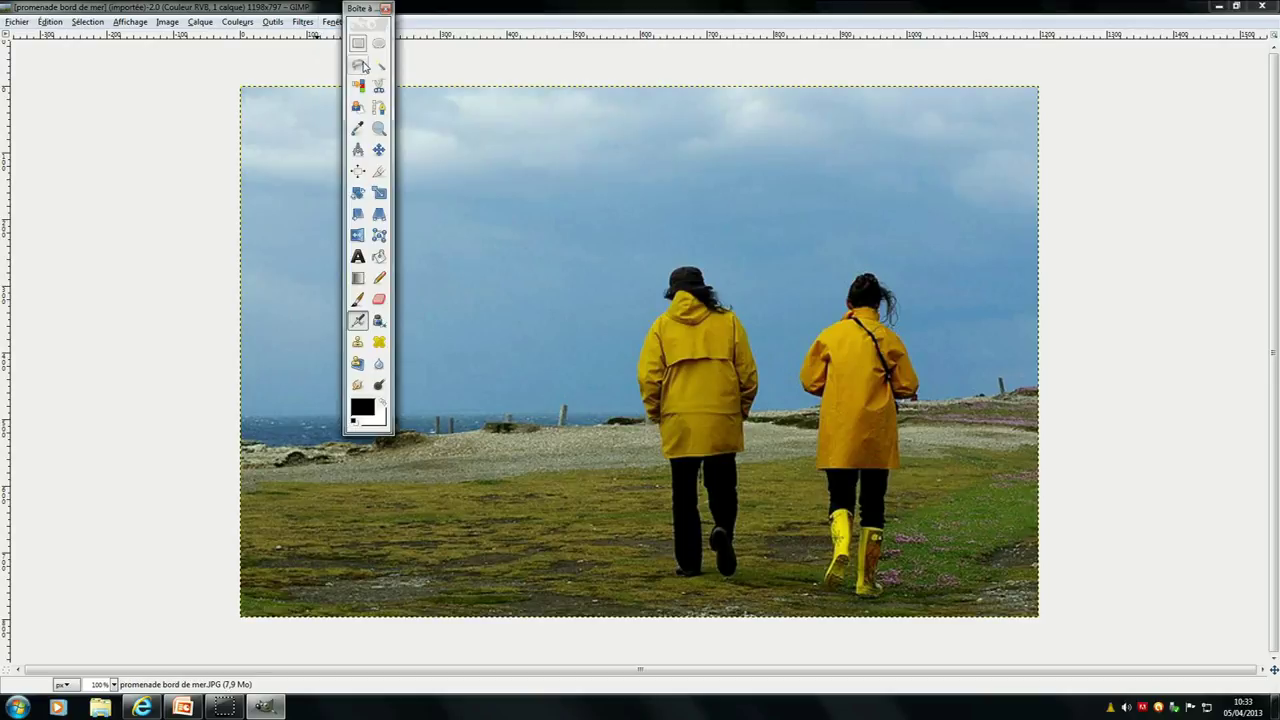
drag(368, 10, 82, 75)
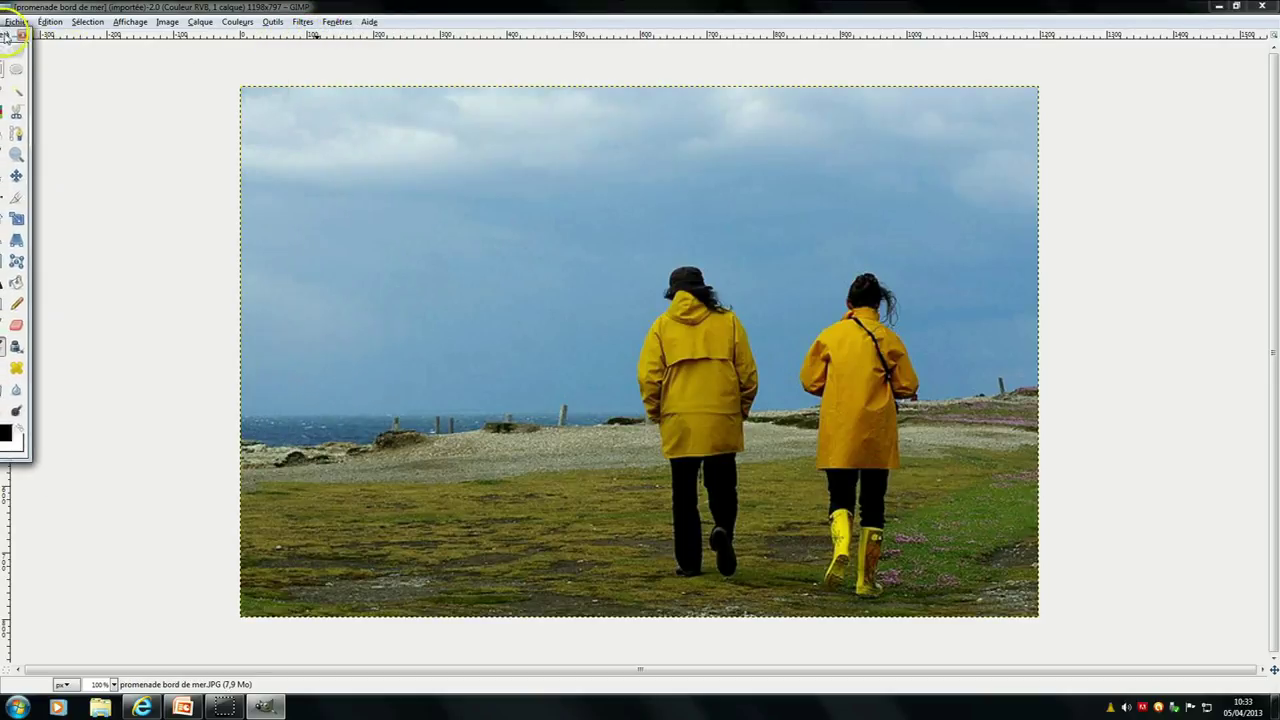
drag(82, 75, 49, 56)
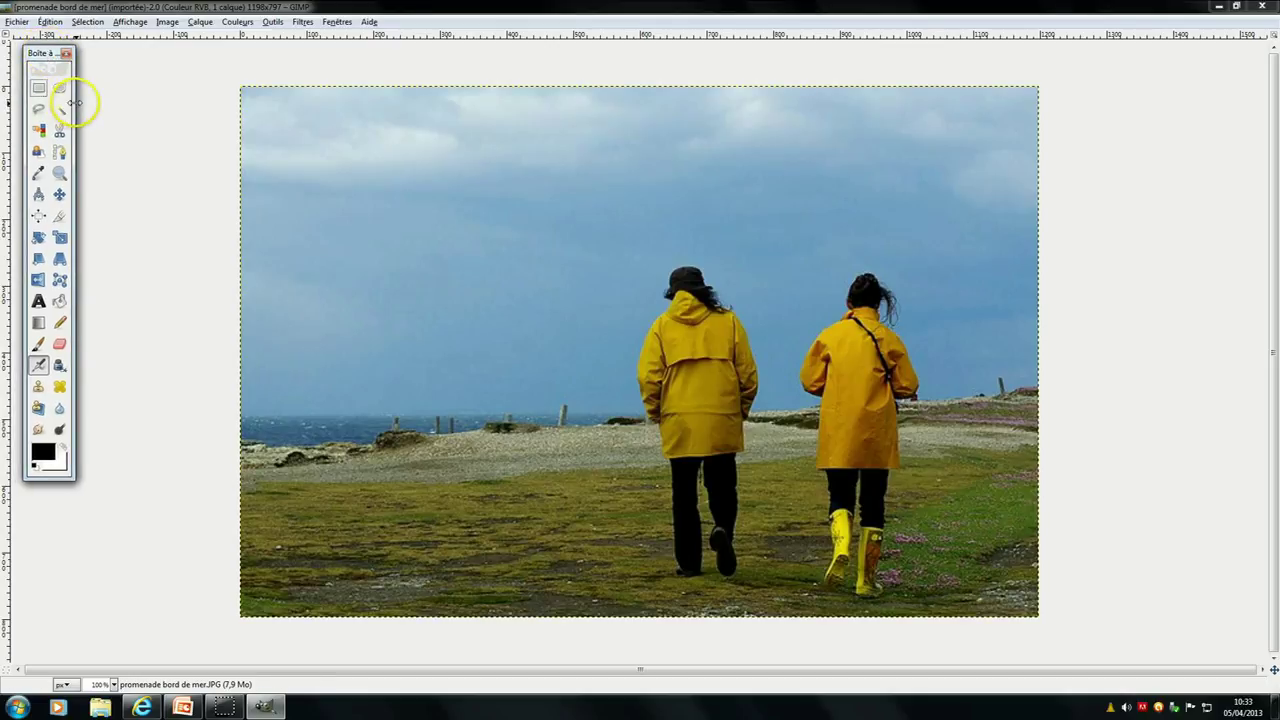
drag(72, 95, 208, 97)
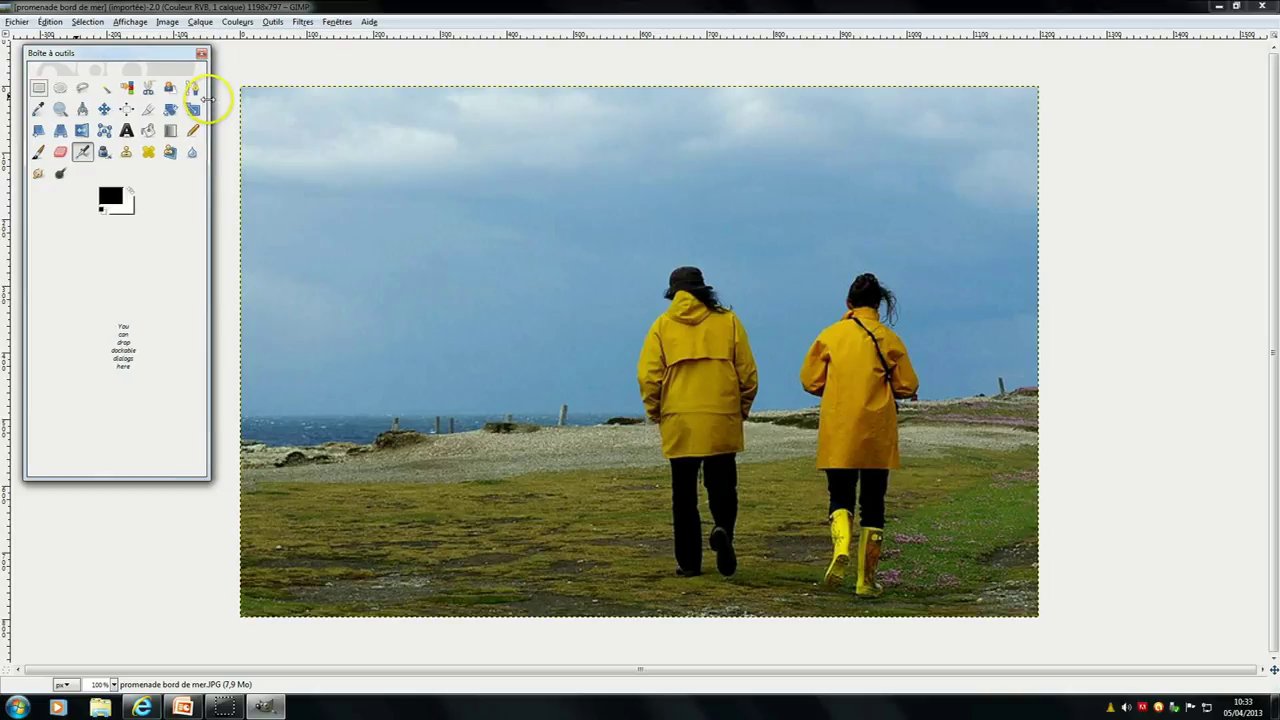
drag(208, 97, 222, 100)
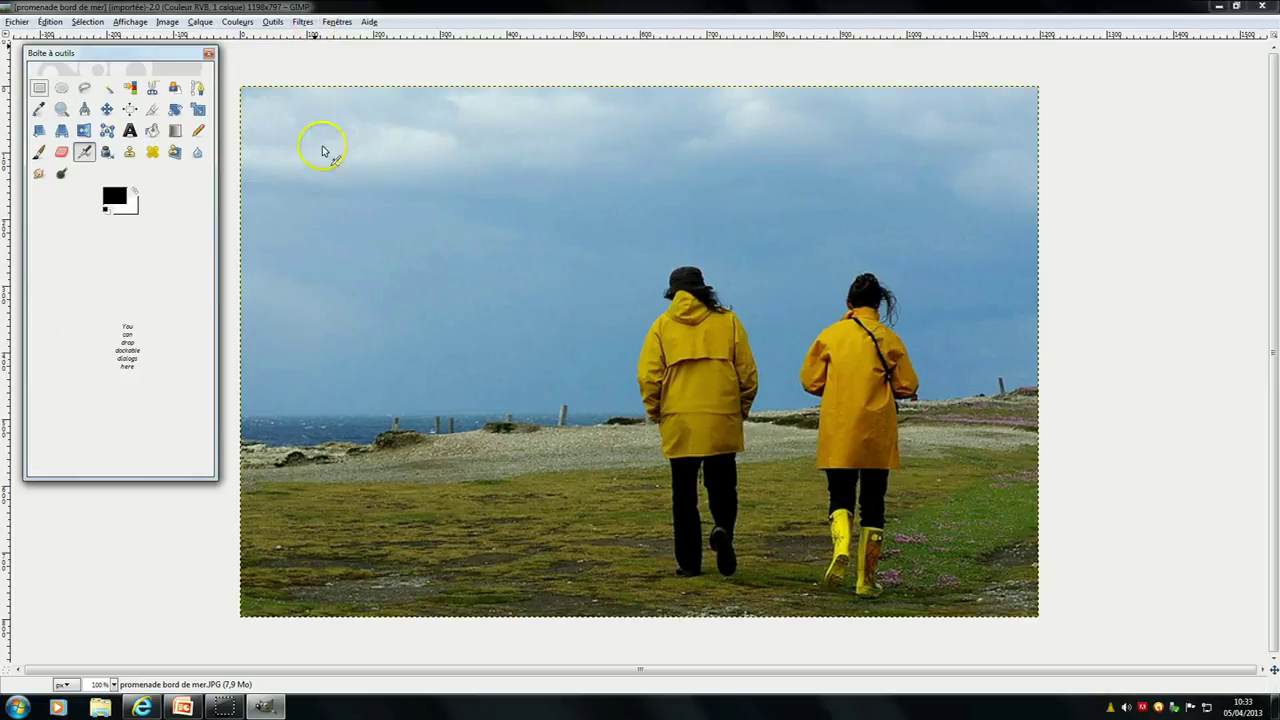
- Dock the tool options panel into the toolbox, then show the Fenêtres ancrables submenu
click(336, 22)
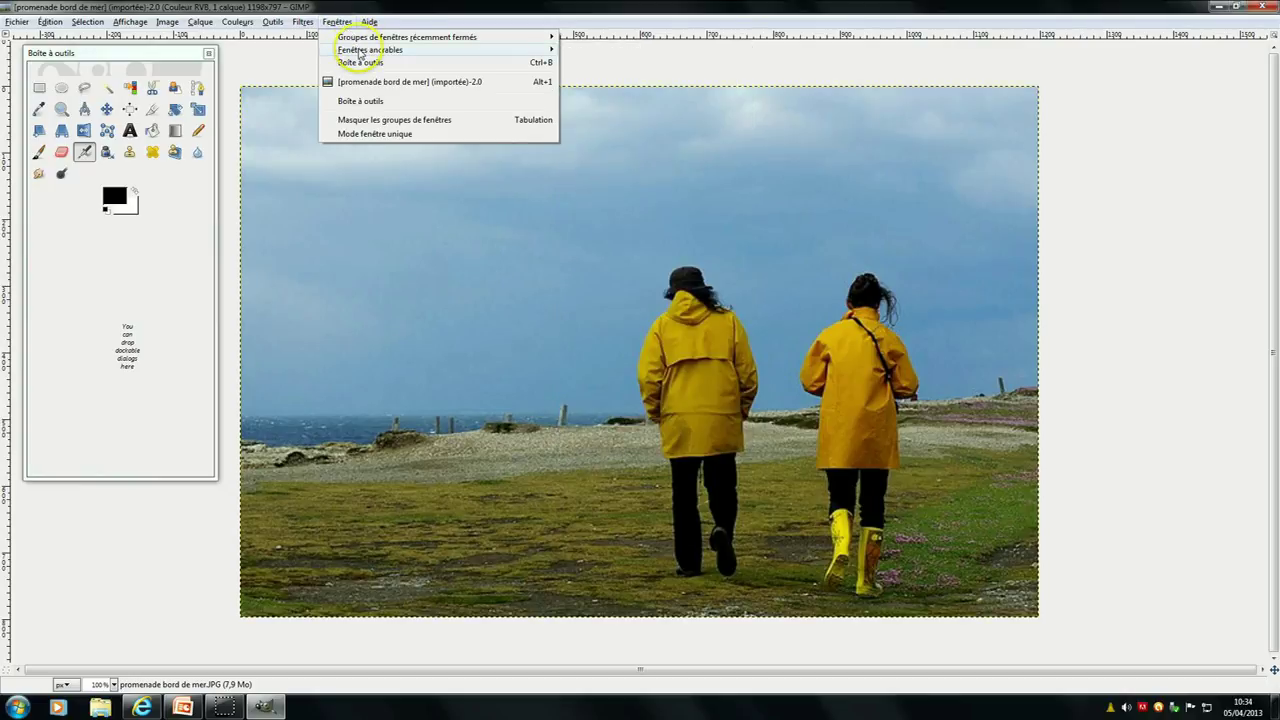
mouse_move(370, 50)
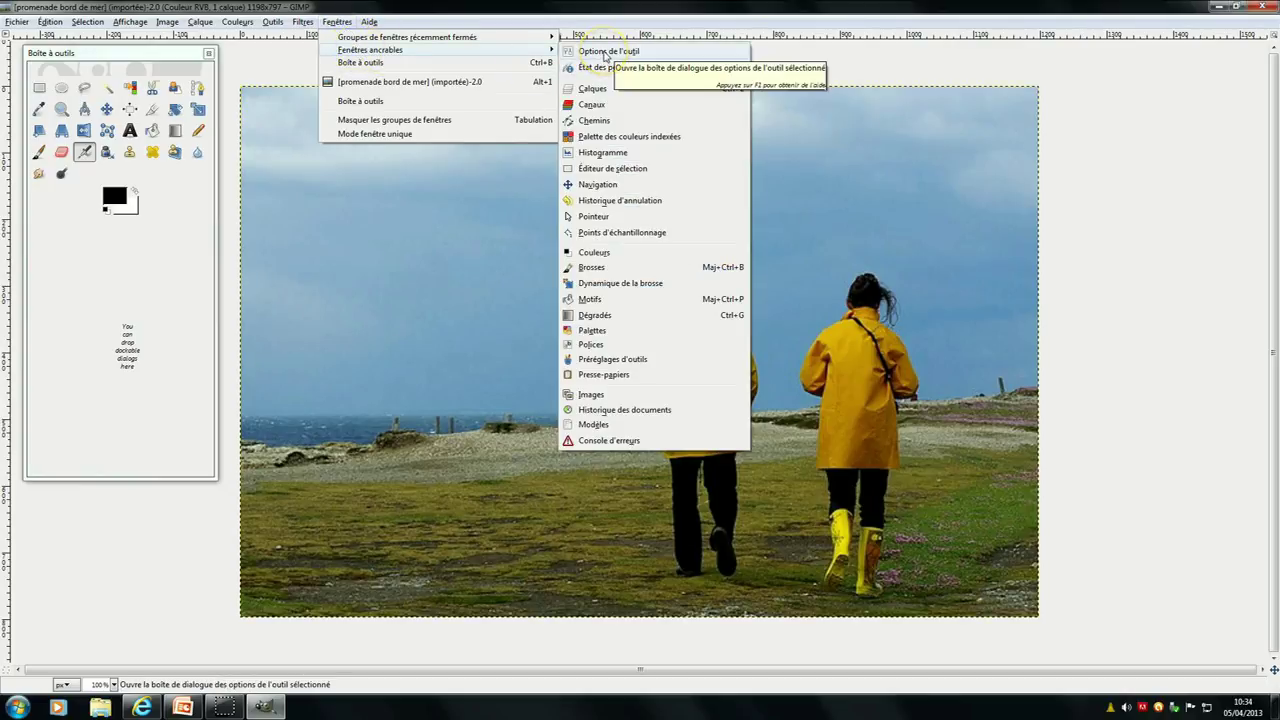
click(605, 52)
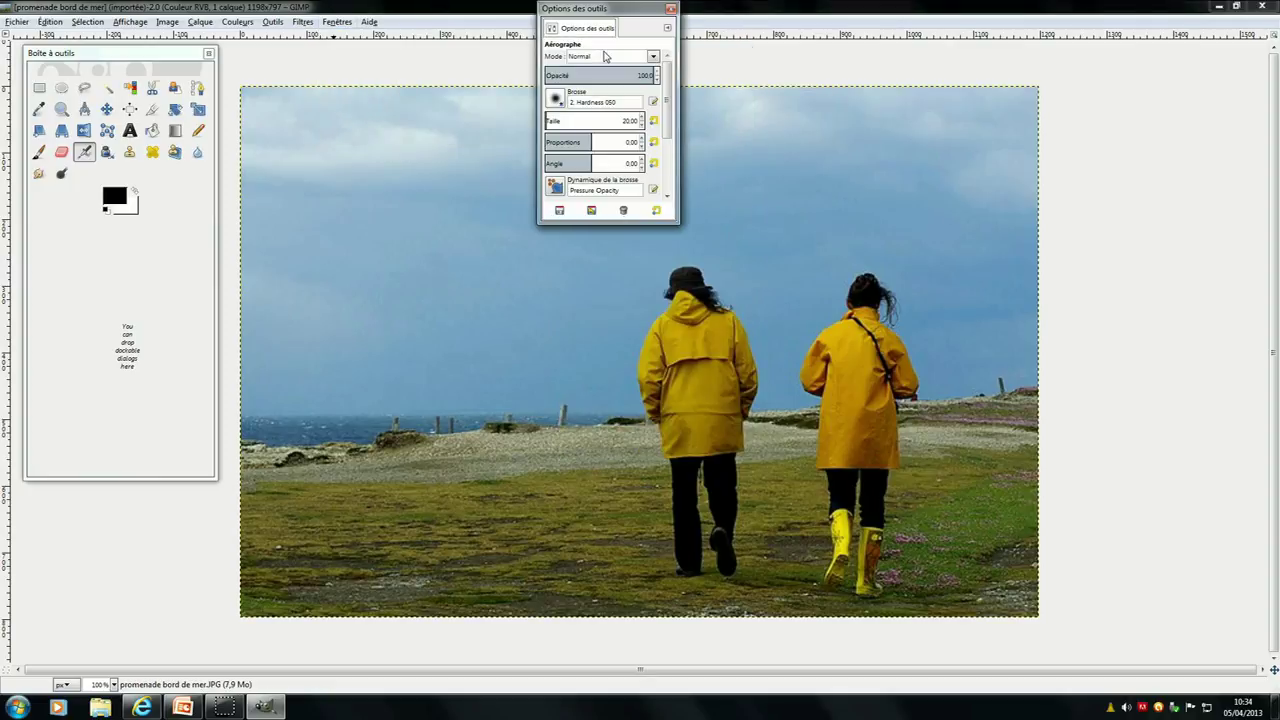
mouse_move(598, 11)
mouse_down()
mouse_move(104, 243)
mouse_move(620, 214)
mouse_up()
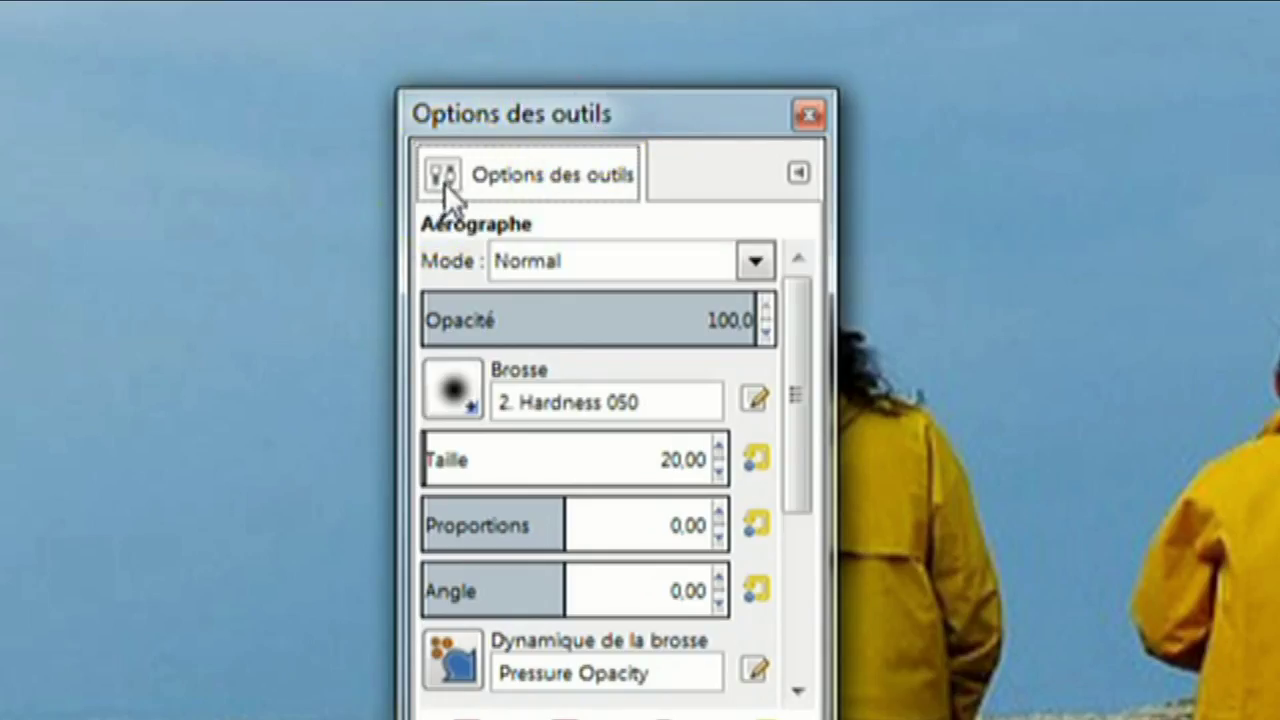
click(43, 277)
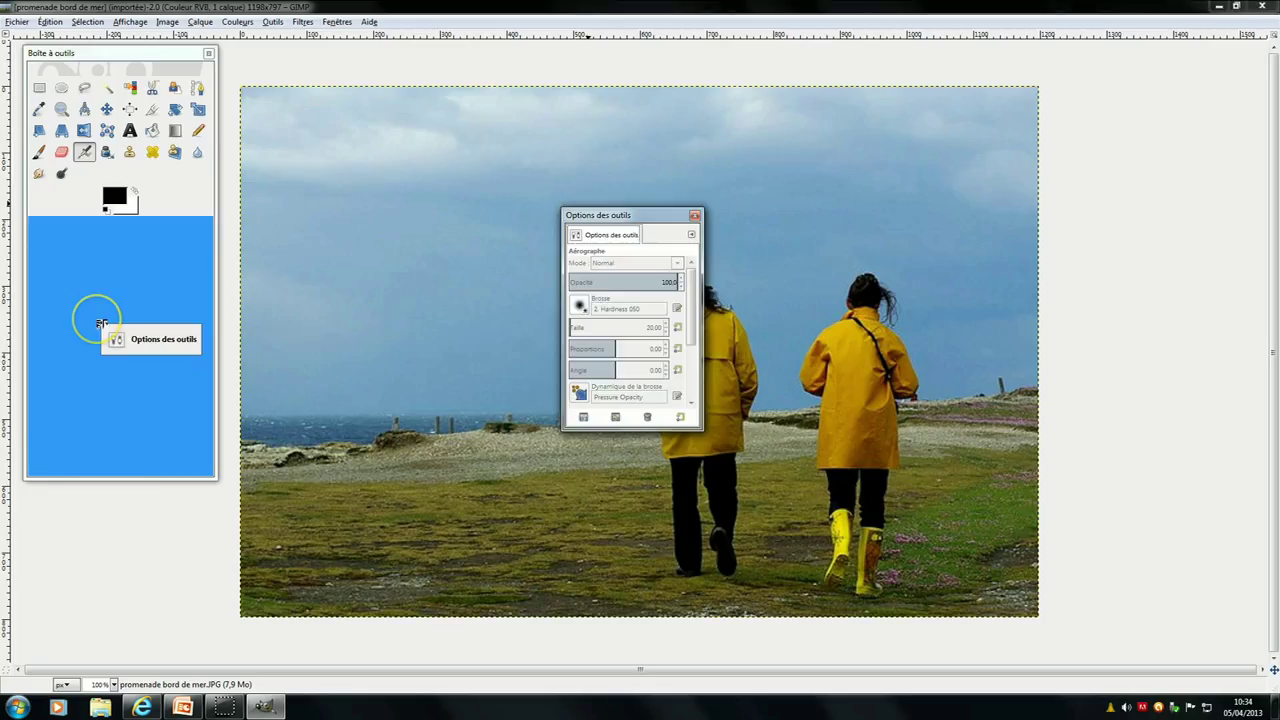
drag(443, 175, 98, 318)
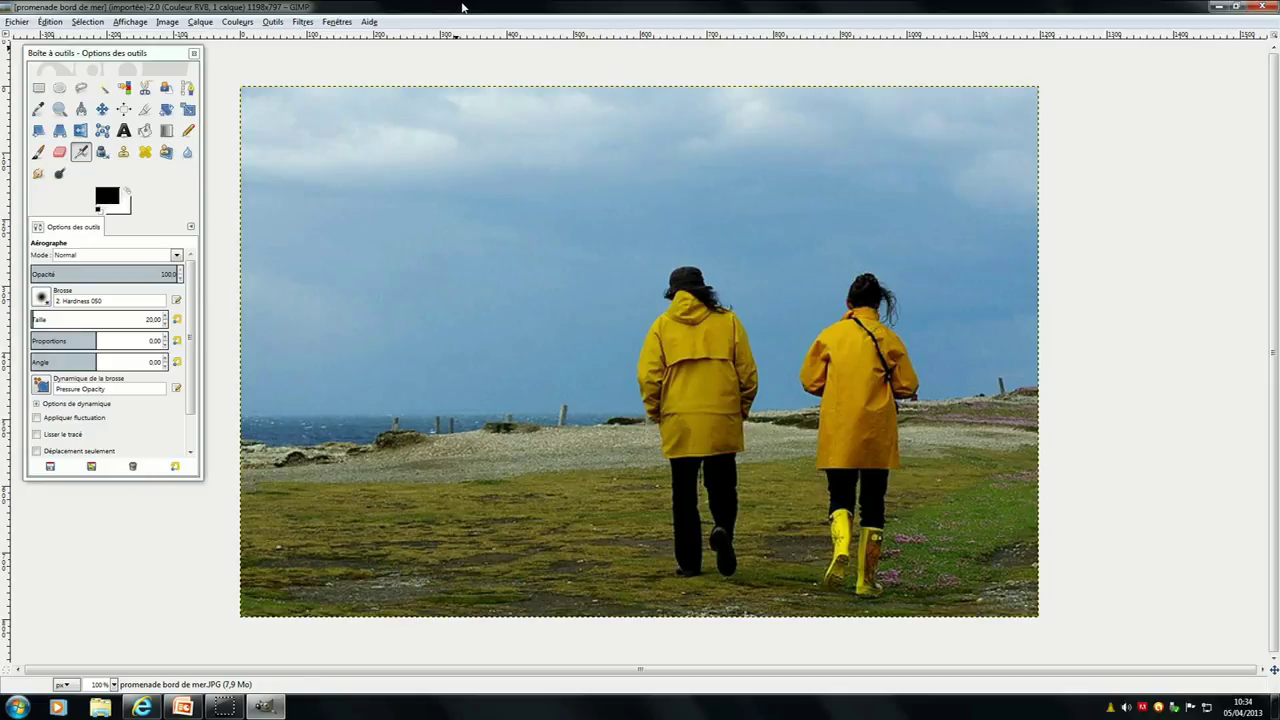
click(340, 22)
click(360, 50)
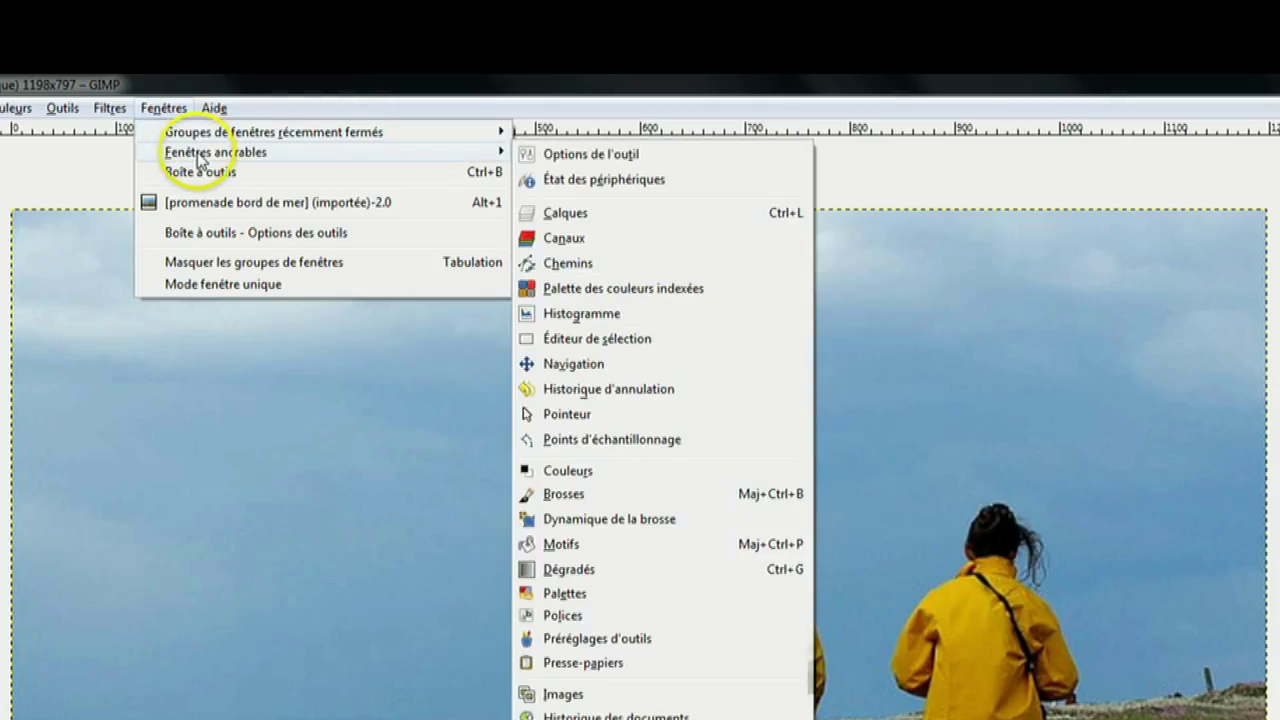
- Open the Calques panel, move it beside the photo and enlarge it
click(541, 216)
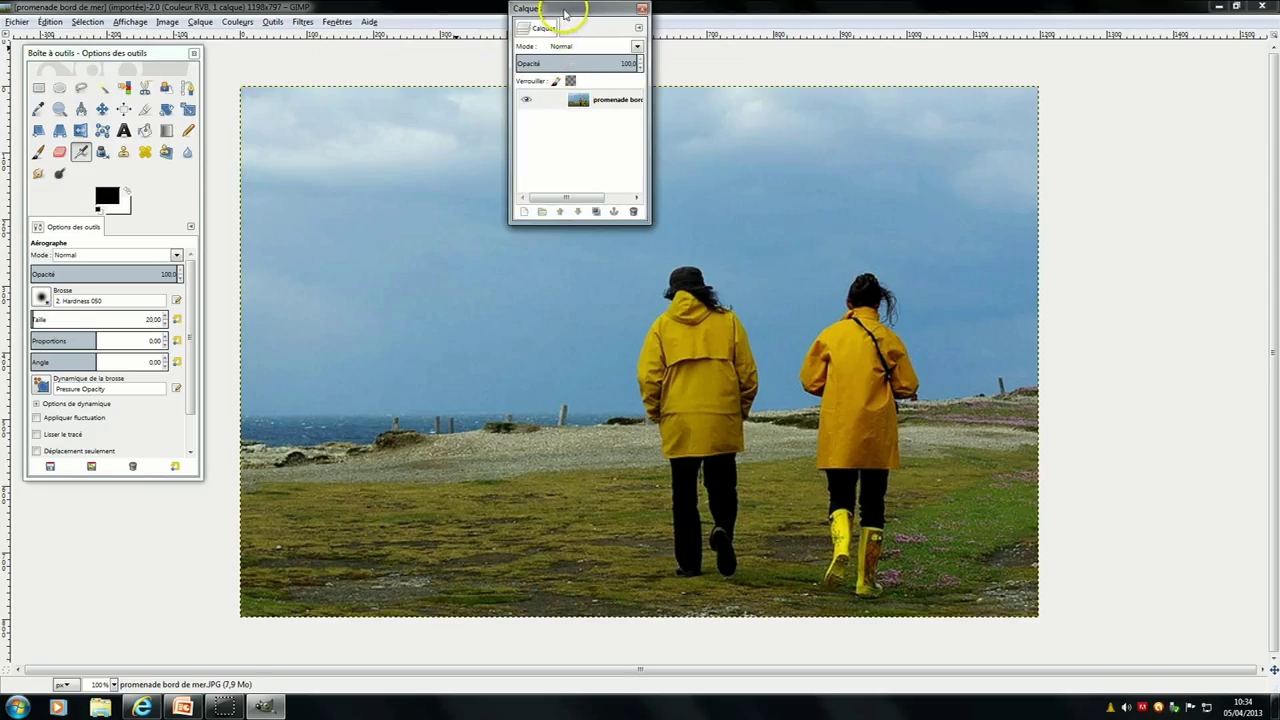
drag(563, 12, 1133, 87)
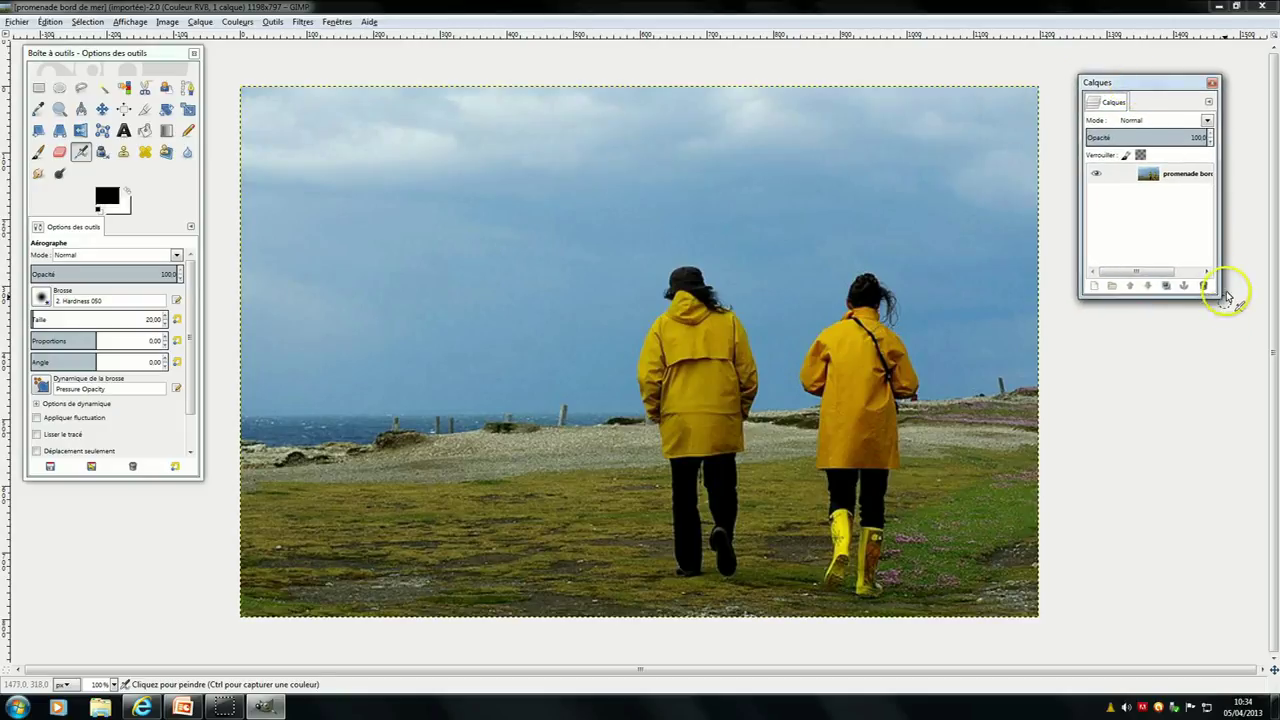
drag(1219, 243, 1243, 243)
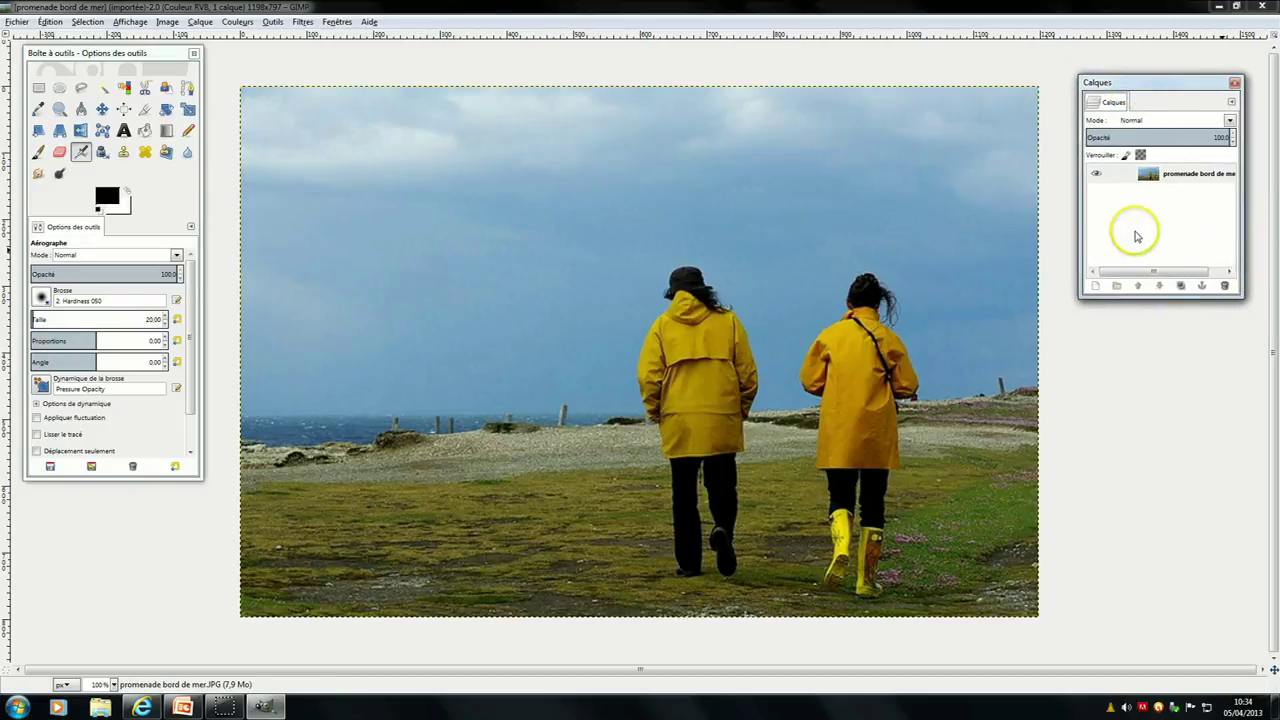
drag(1078, 210, 1062, 210)
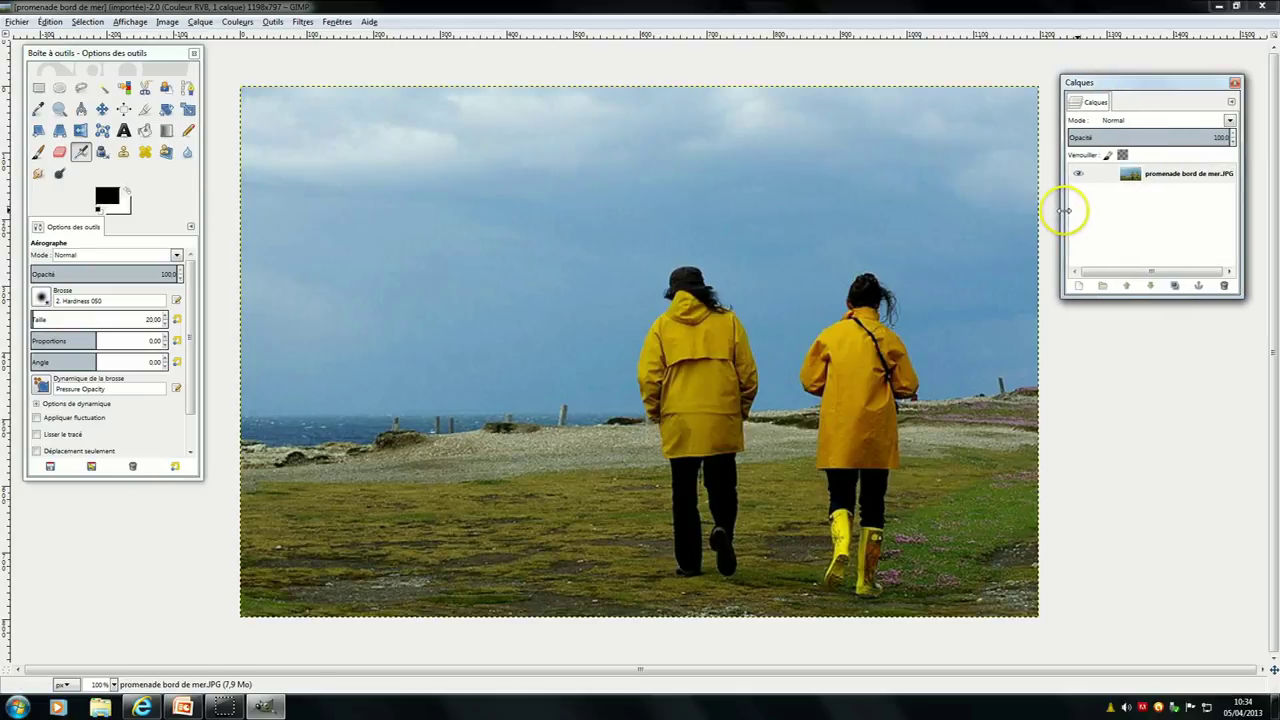
drag(1187, 298, 1188, 395)
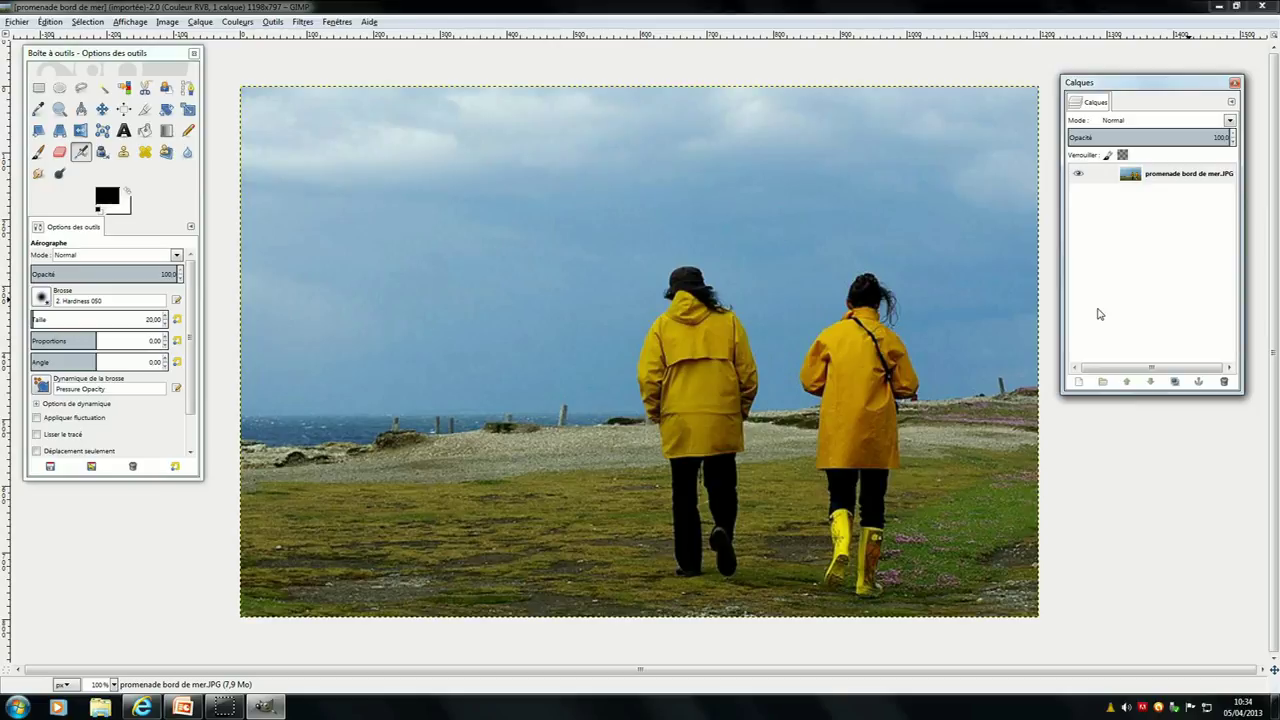
- Duplicate the promenade bord de mer.JPG layer via Dupliquer le calque
click(1132, 178)
click(1136, 183)
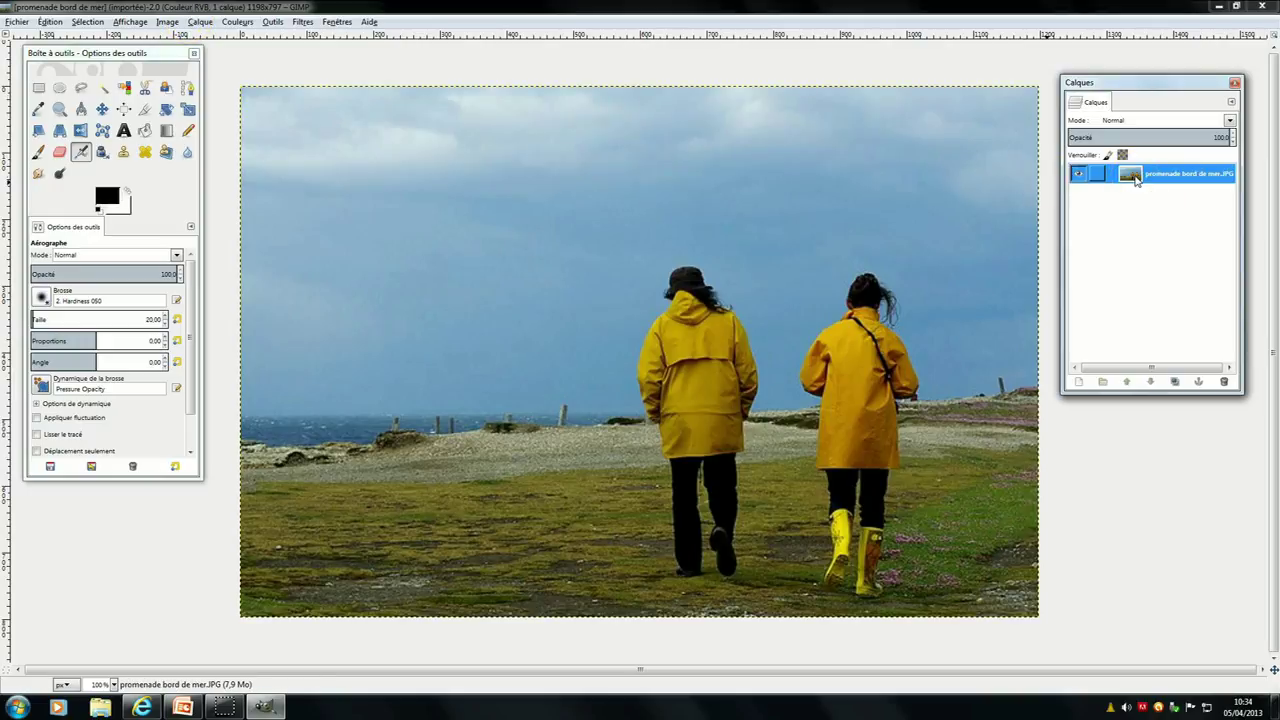
click(1175, 381)
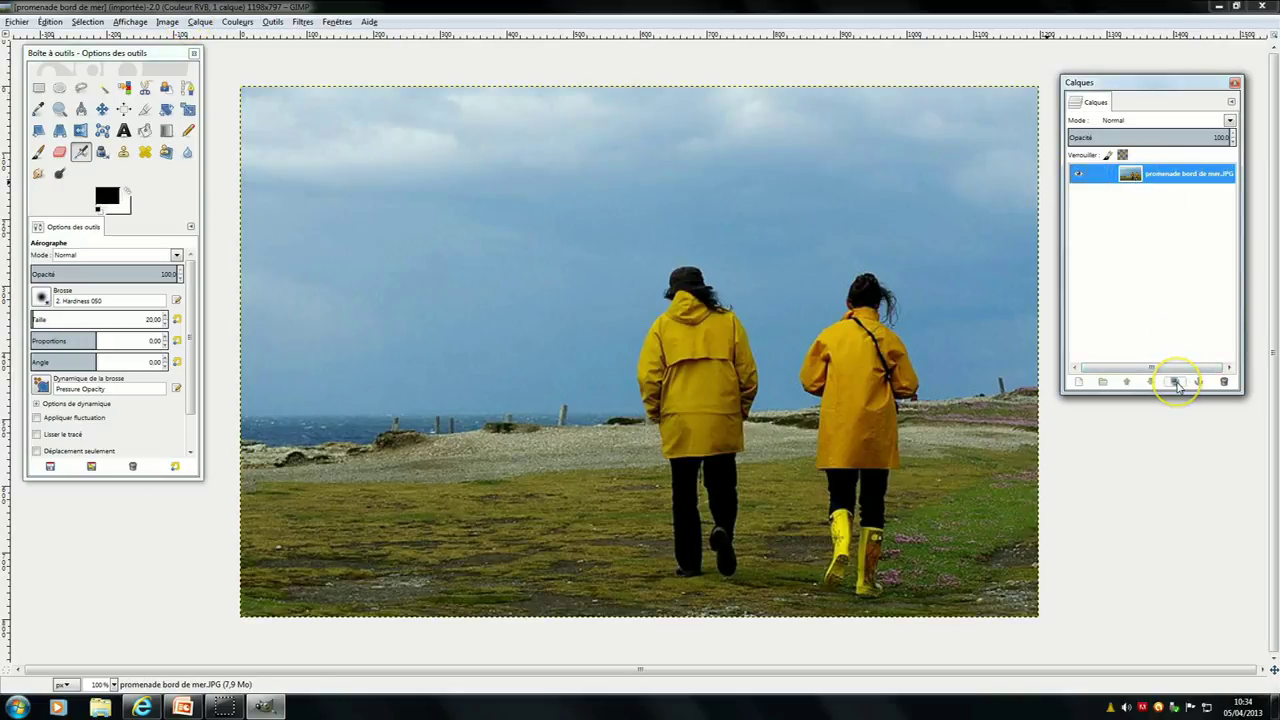
click(1130, 173)
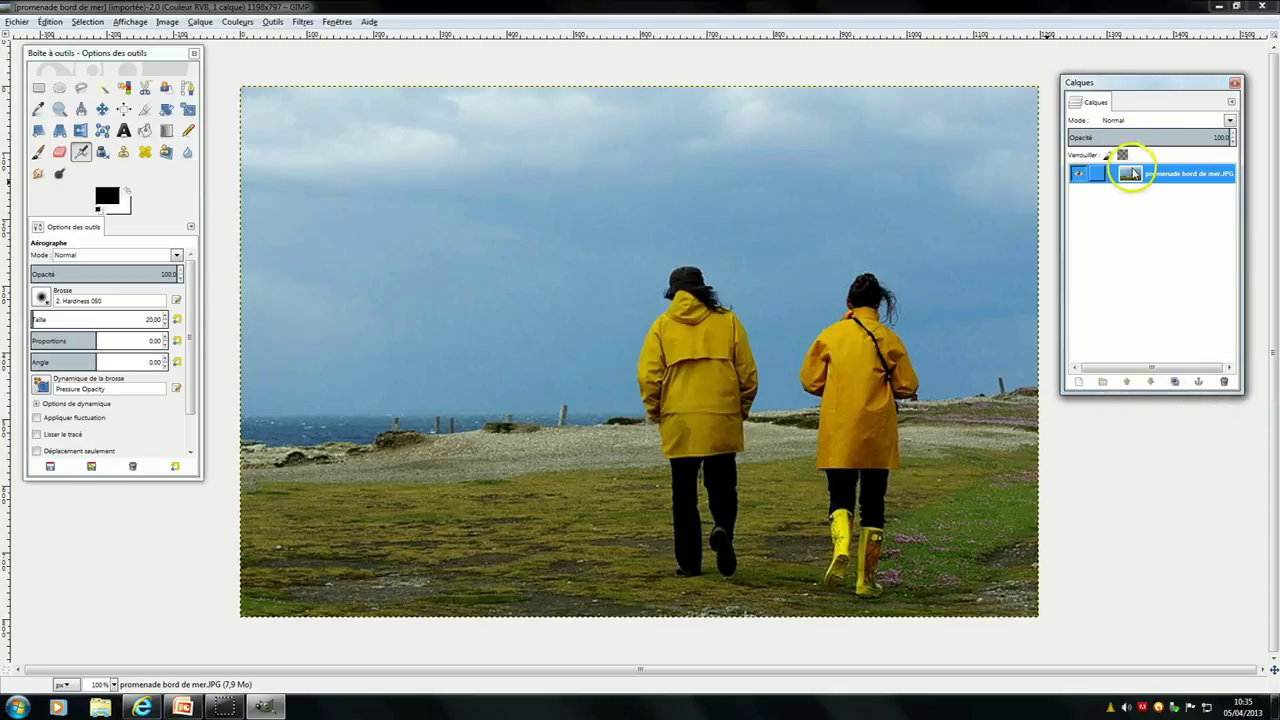
drag(1133, 174, 1172, 381)
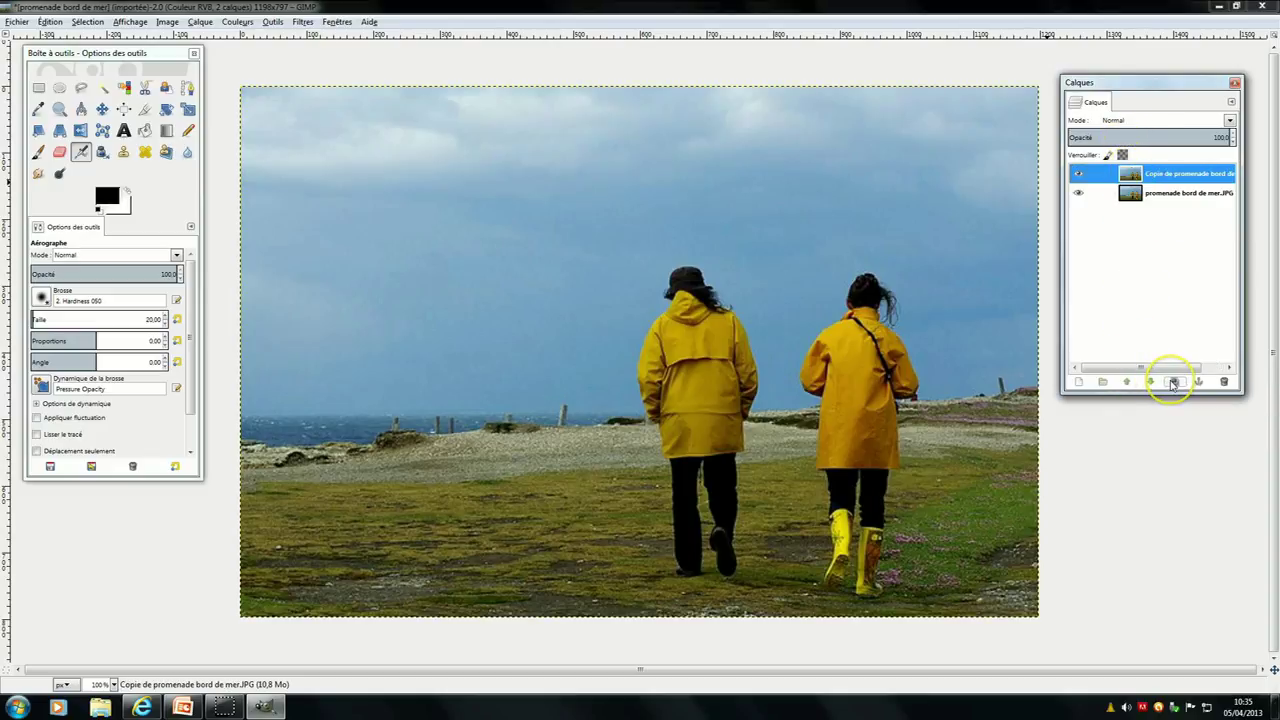
right_click(1143, 176)
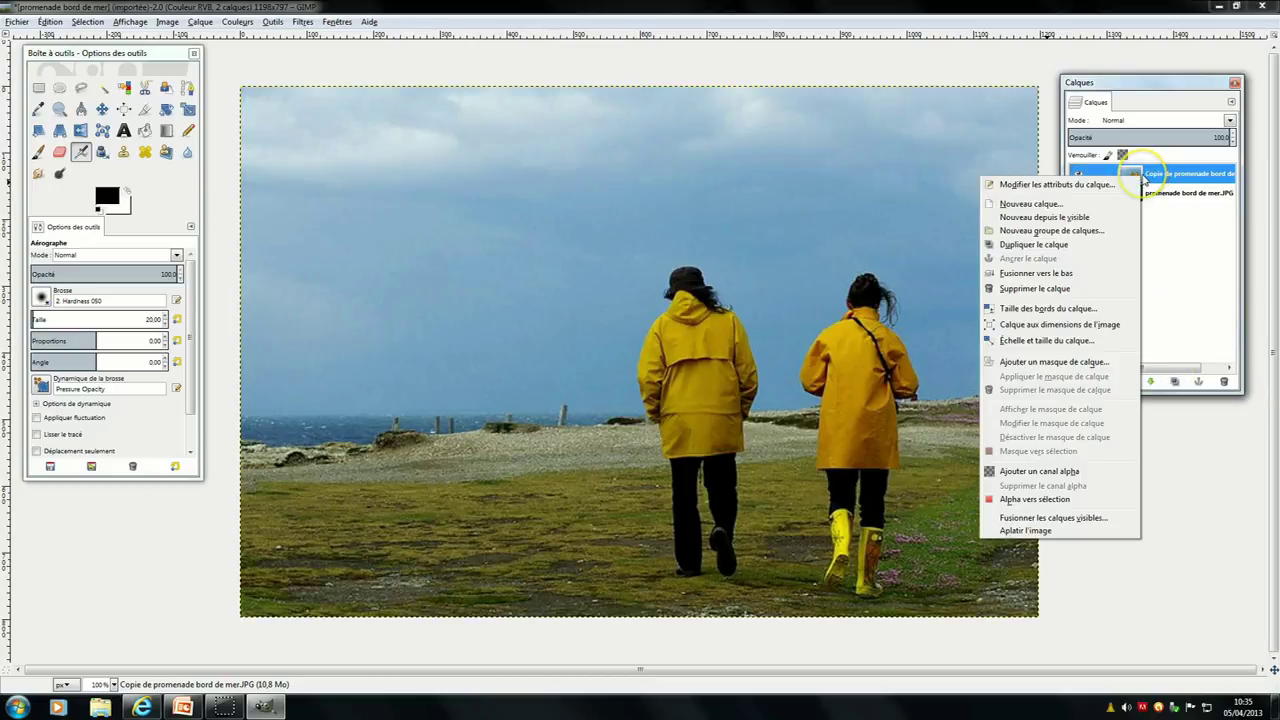
click(1172, 233)
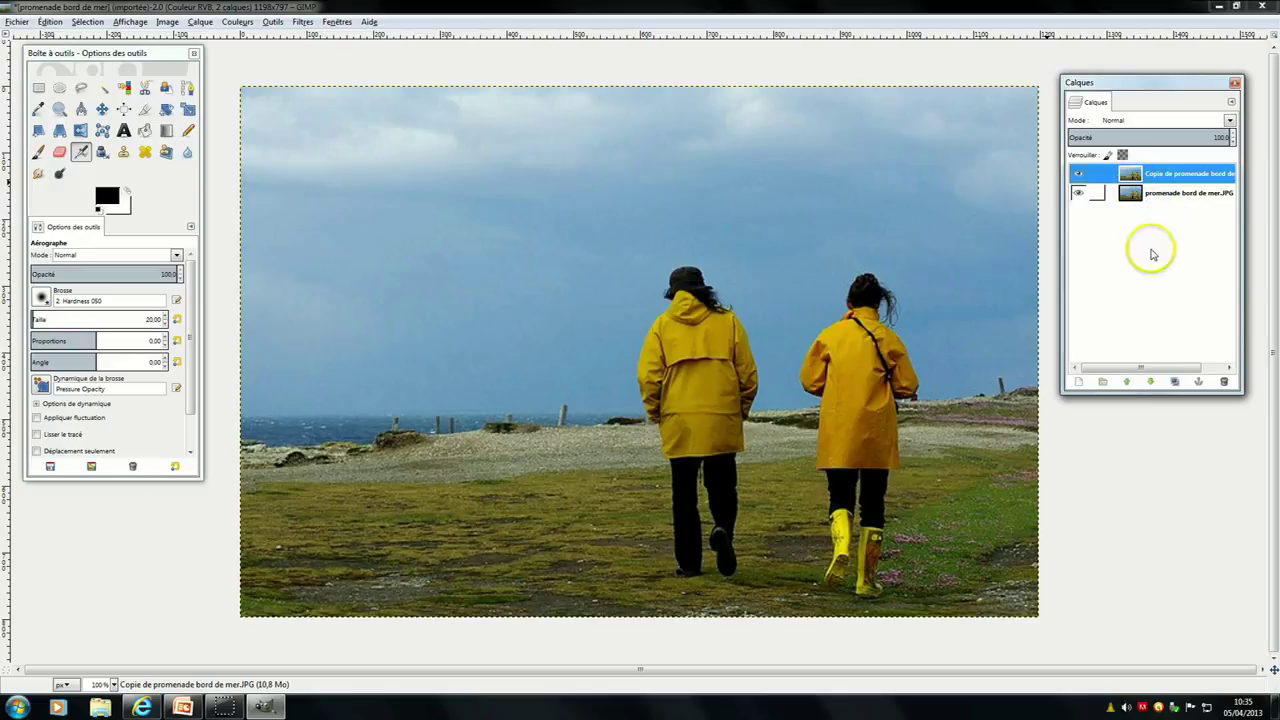
click(1224, 381)
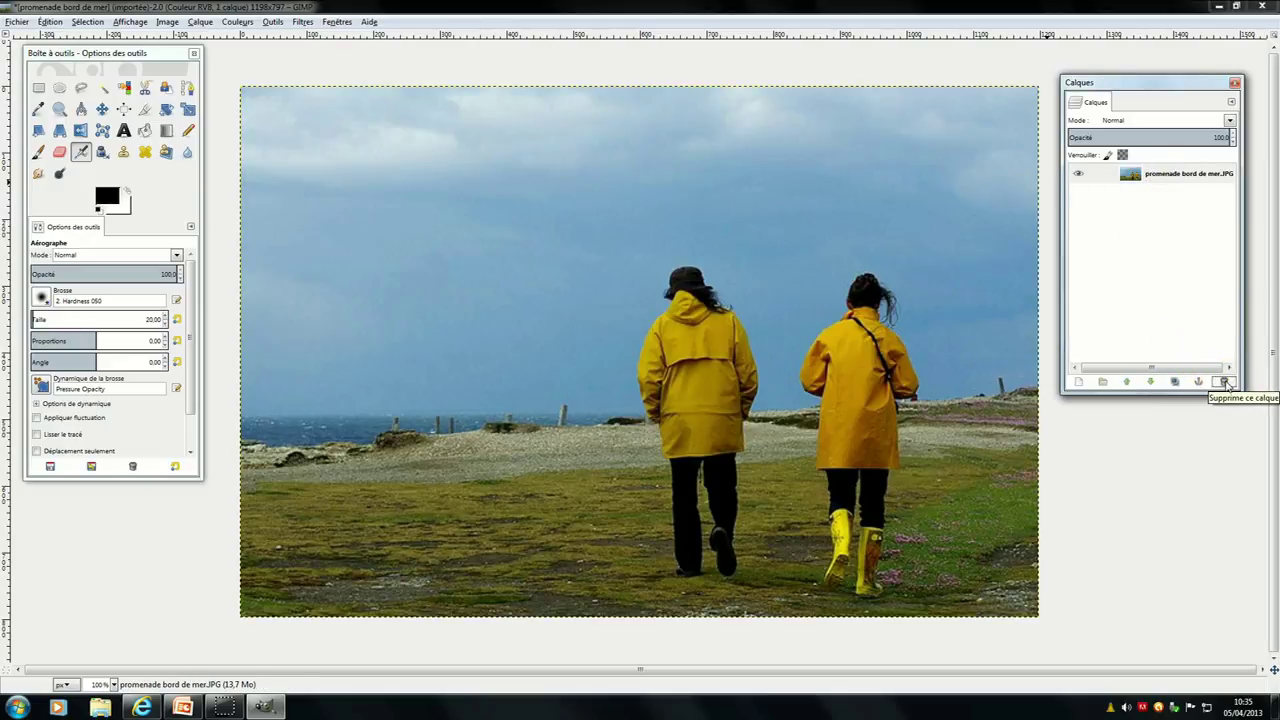
right_click(1134, 178)
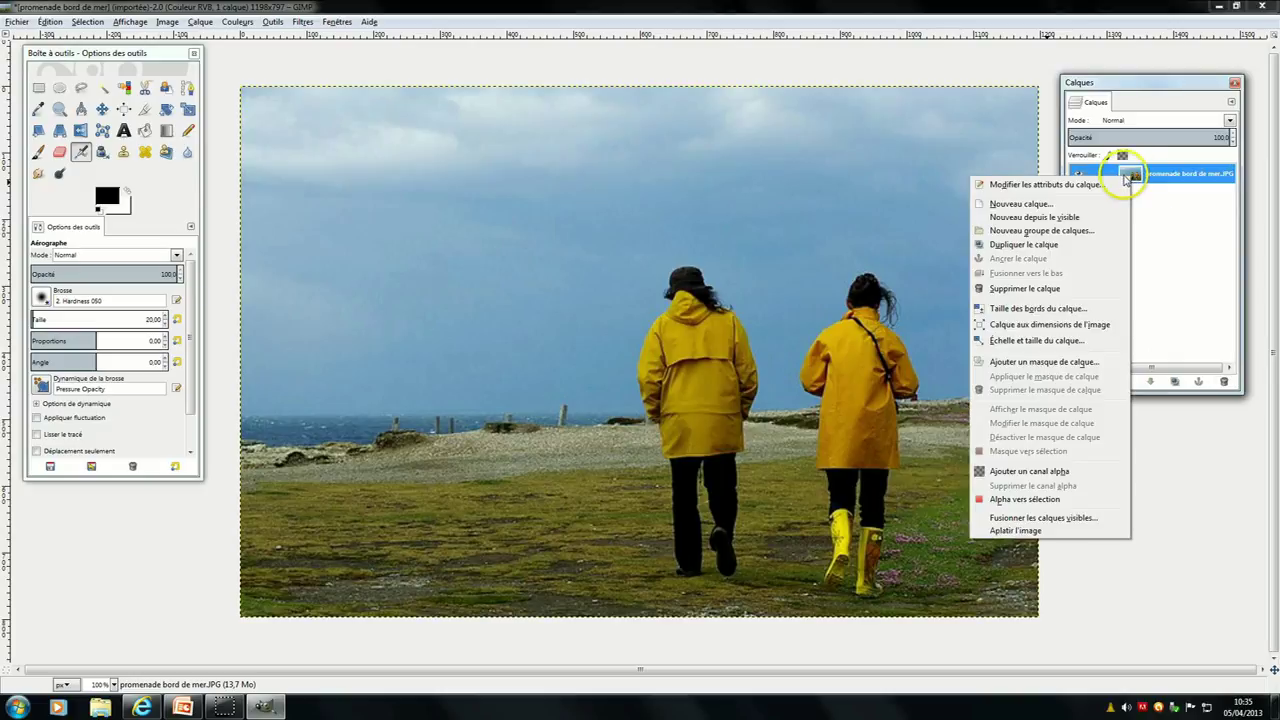
click(1050, 245)
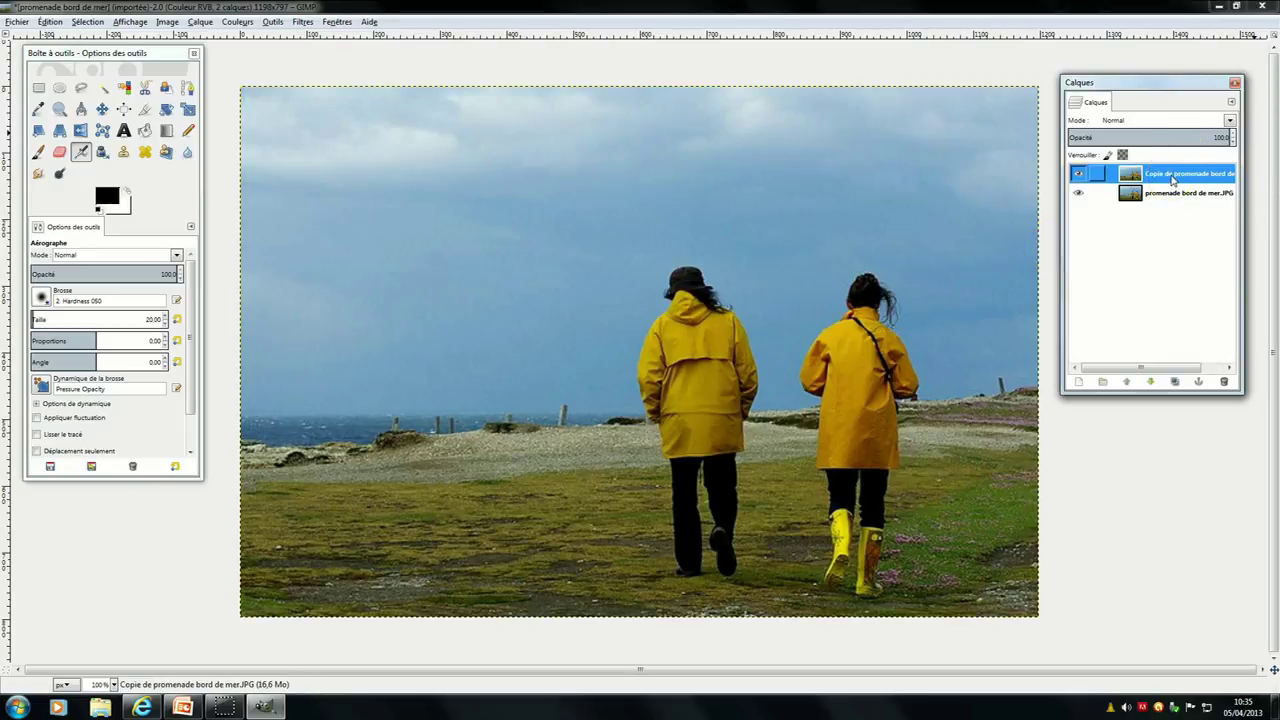
- Rename the 'Copie de promenade bord de mer.JPG' layer to 'noir et blanc'
double_click(1173, 176)
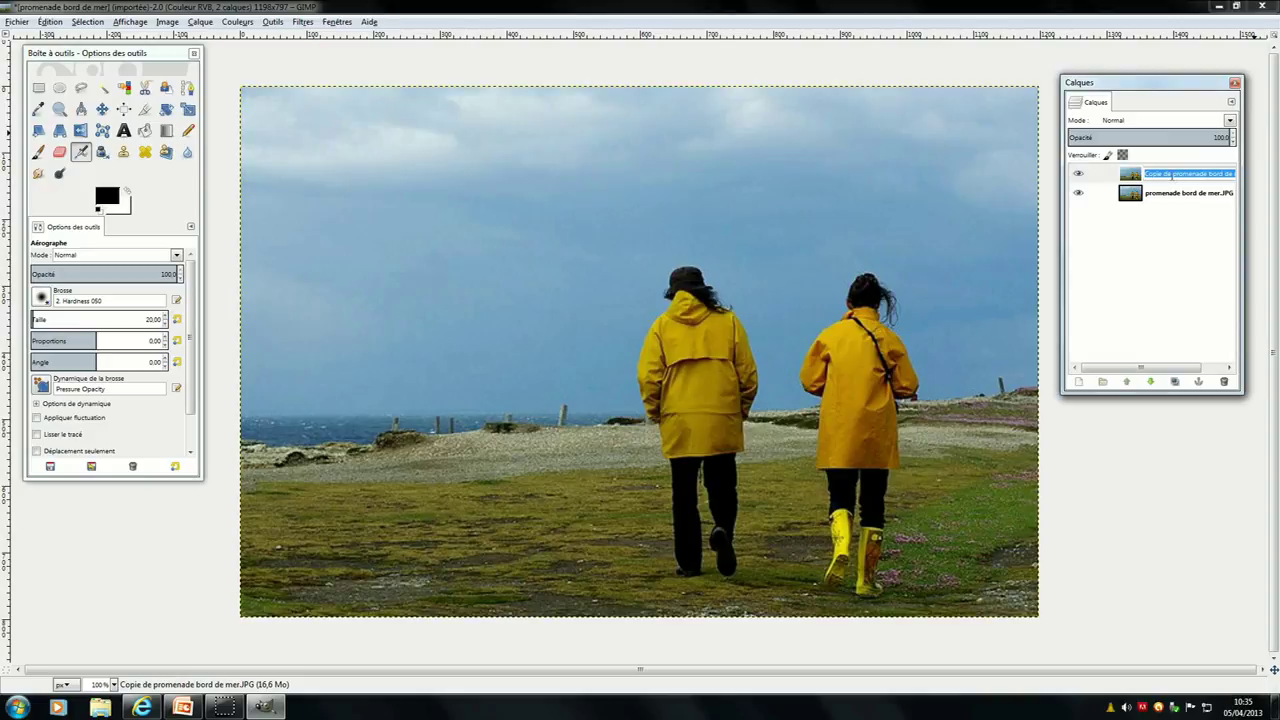
text(r et blanc)
key(Return)
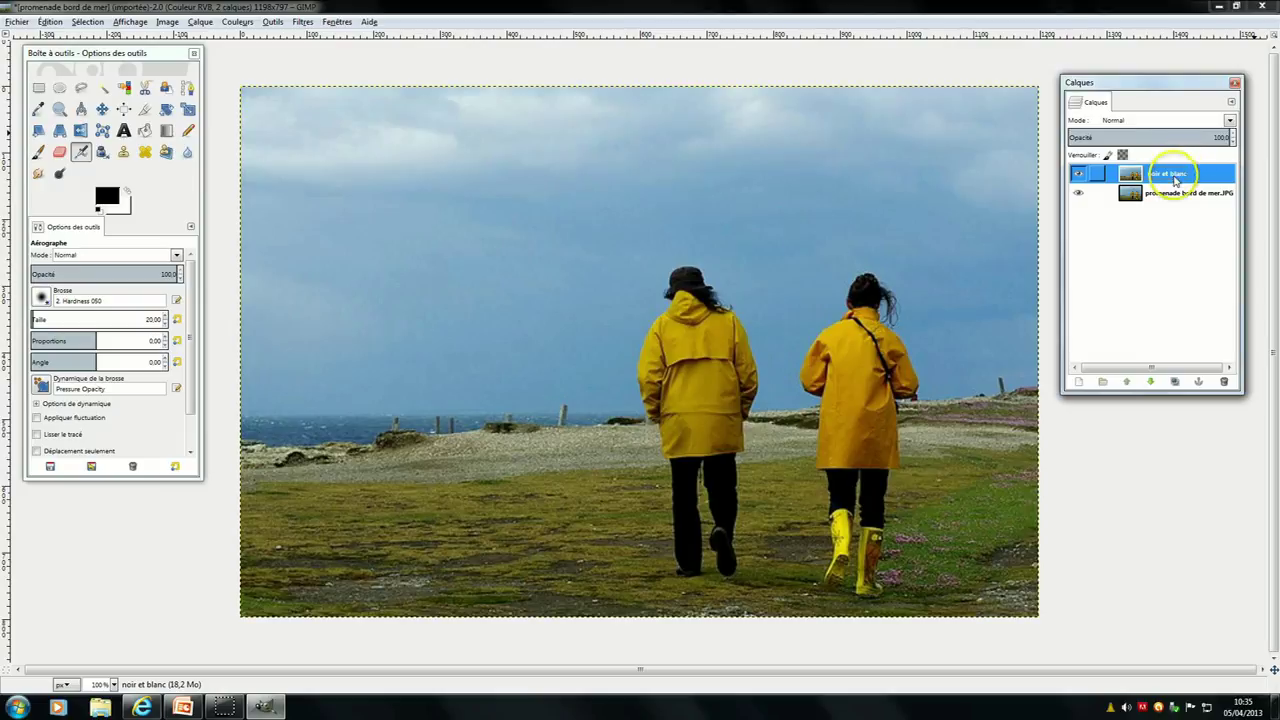
click(1152, 197)
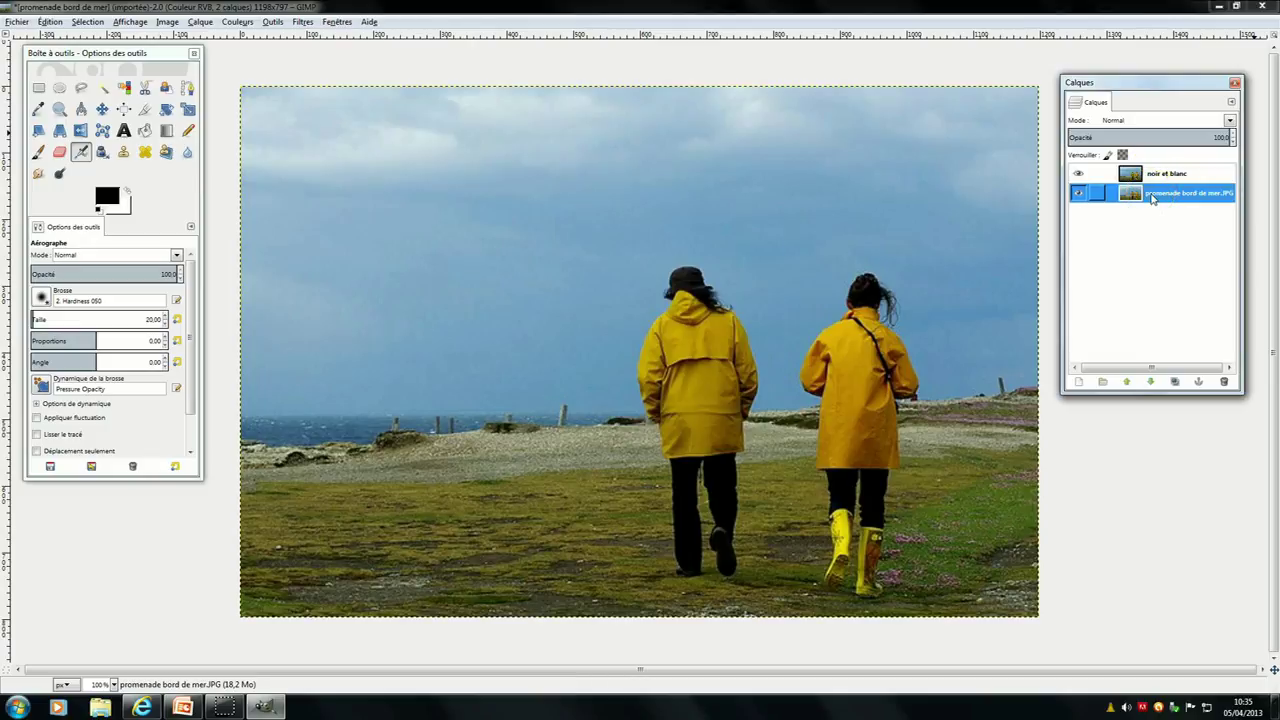
click(1156, 176)
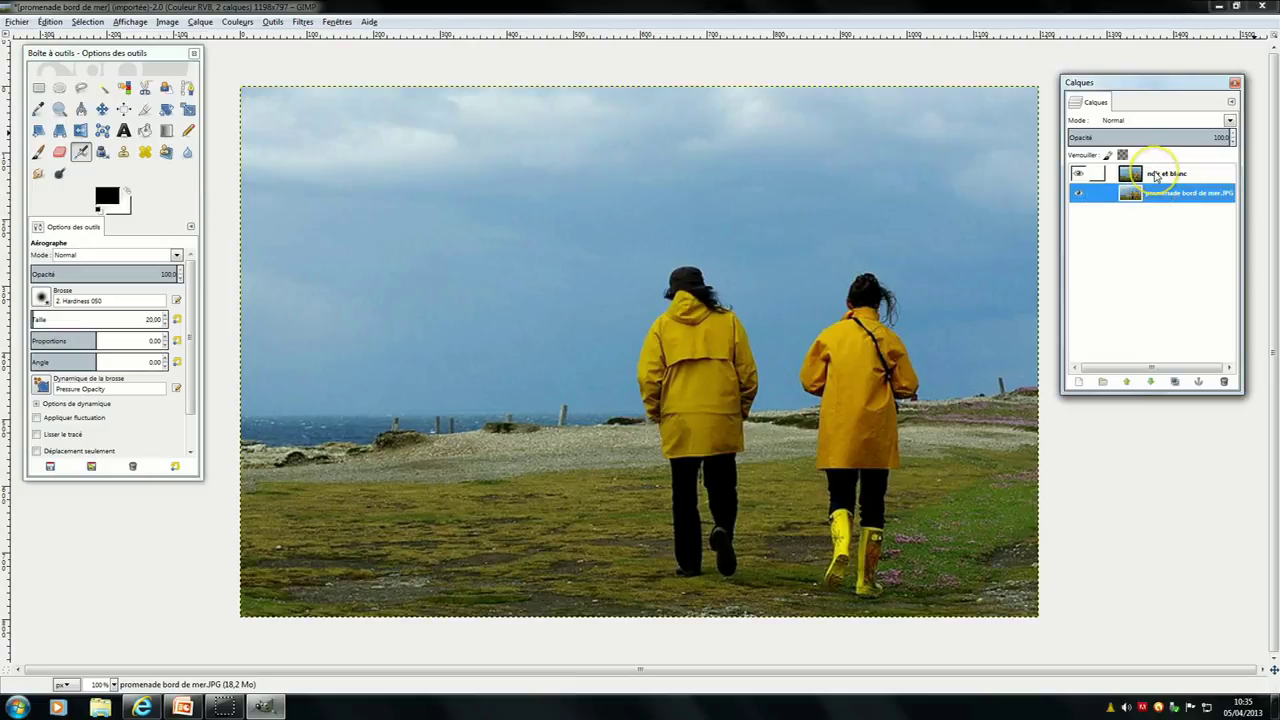
click(1189, 178)
click(1240, 177)
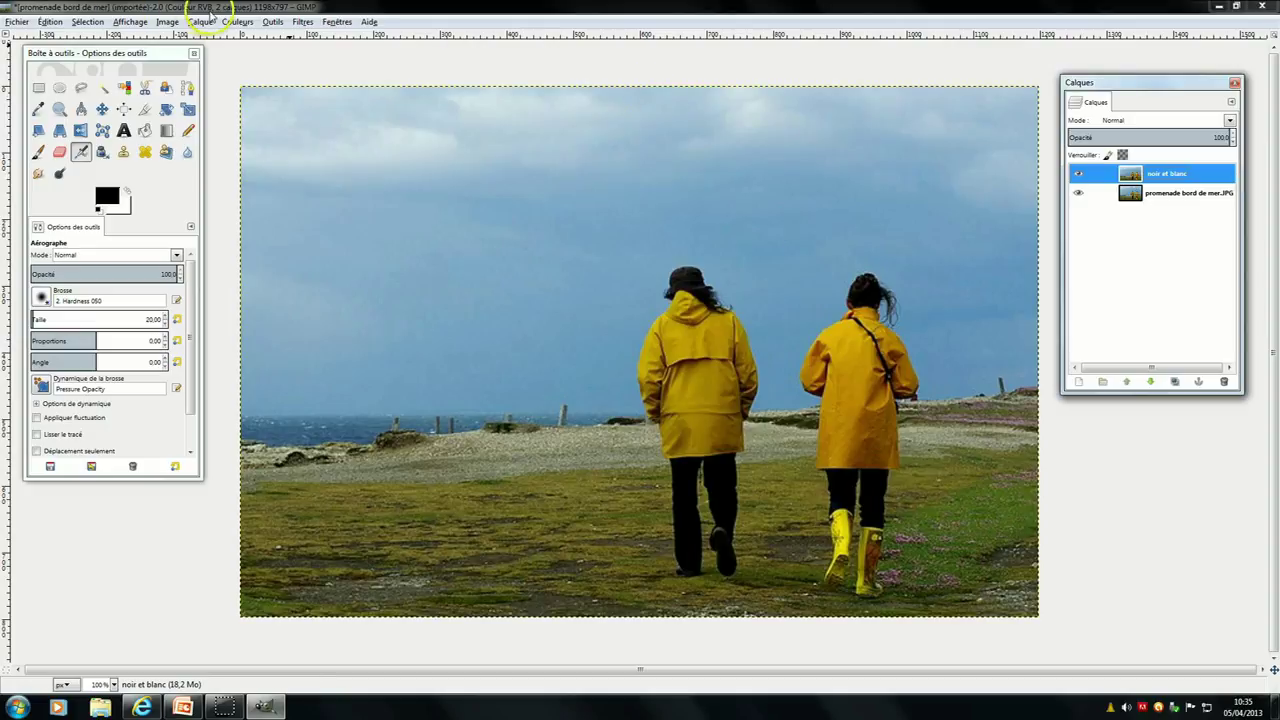
- Desaturate the noir et blanc layer using the Clarté shade after comparing Luminosité and Moyenne
click(237, 22)
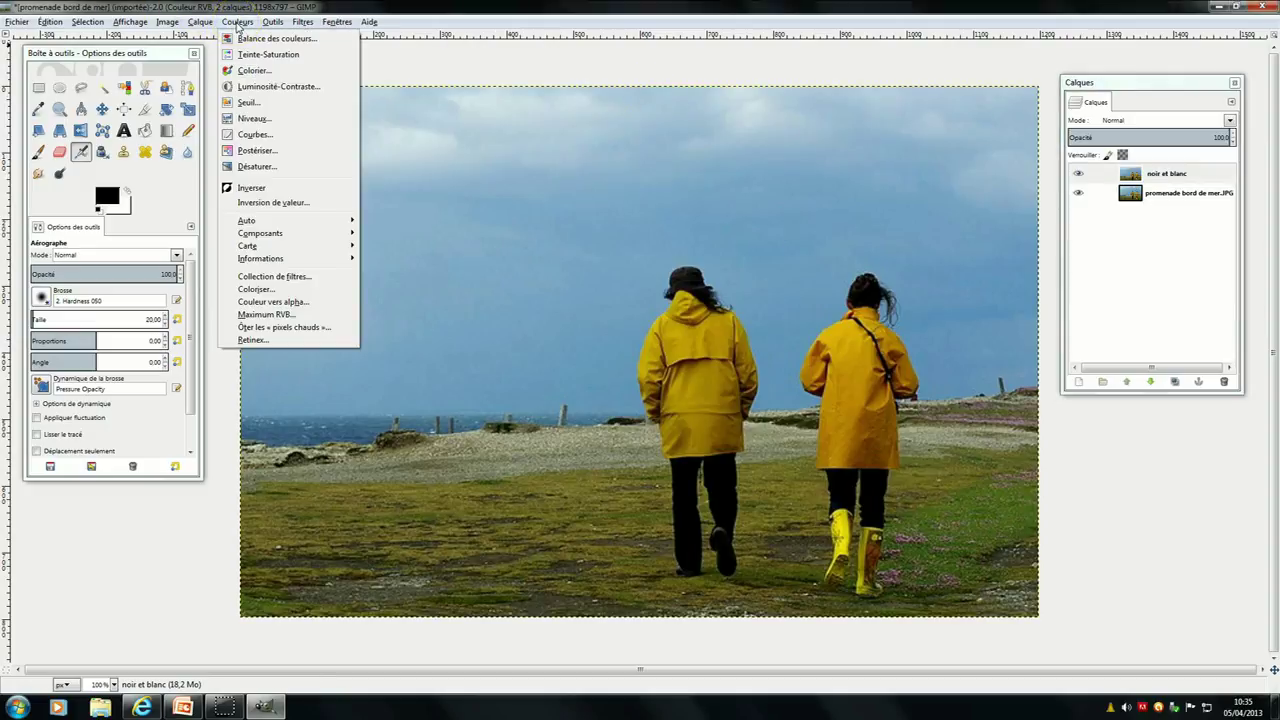
click(262, 167)
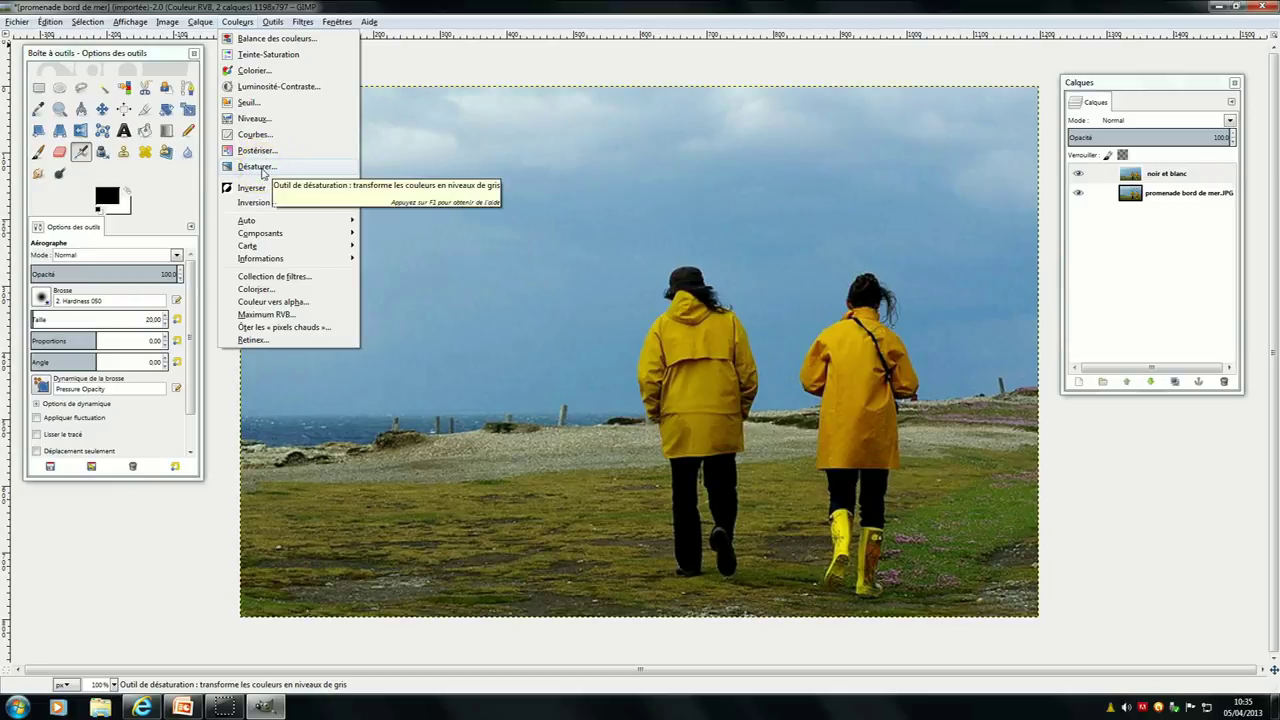
click(258, 167)
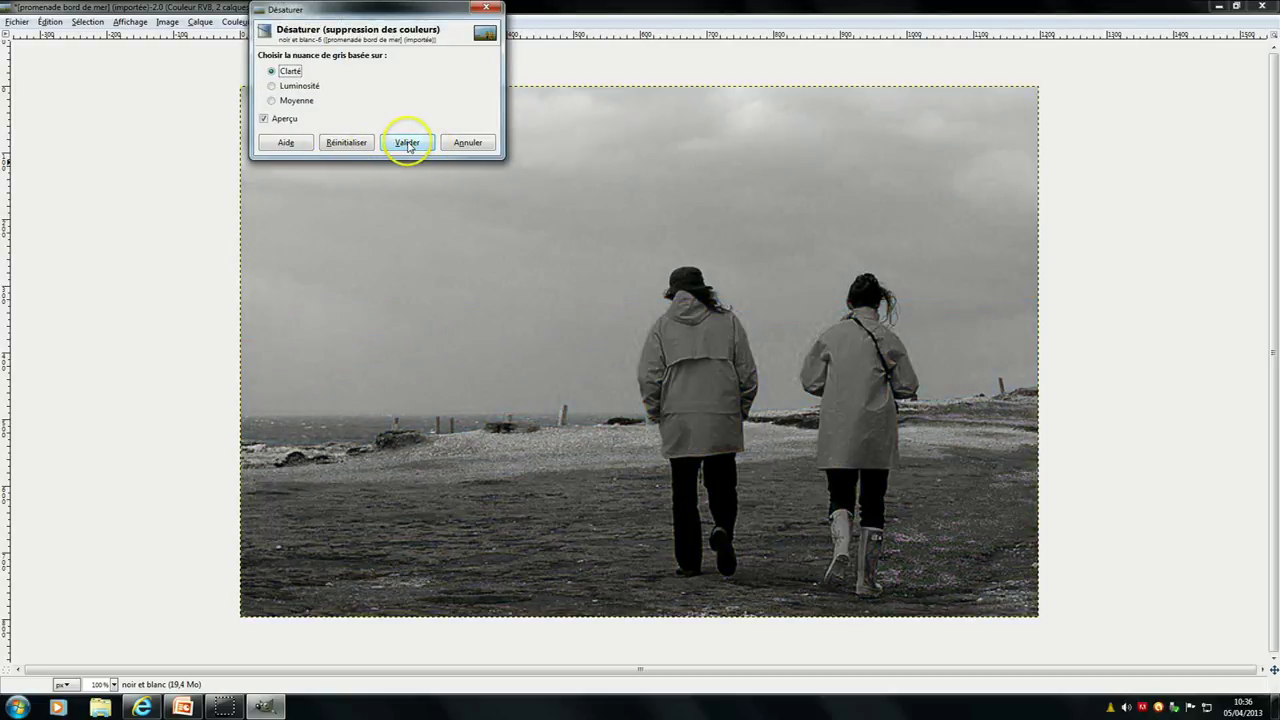
click(271, 86)
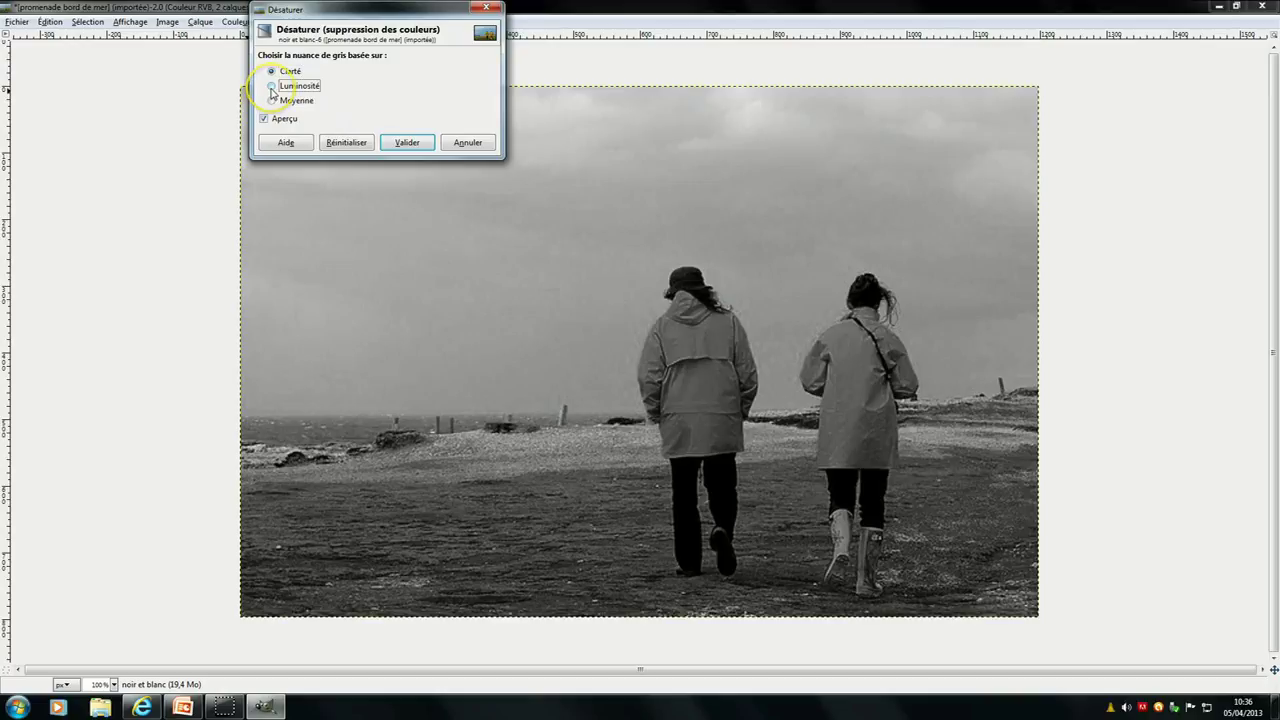
click(273, 100)
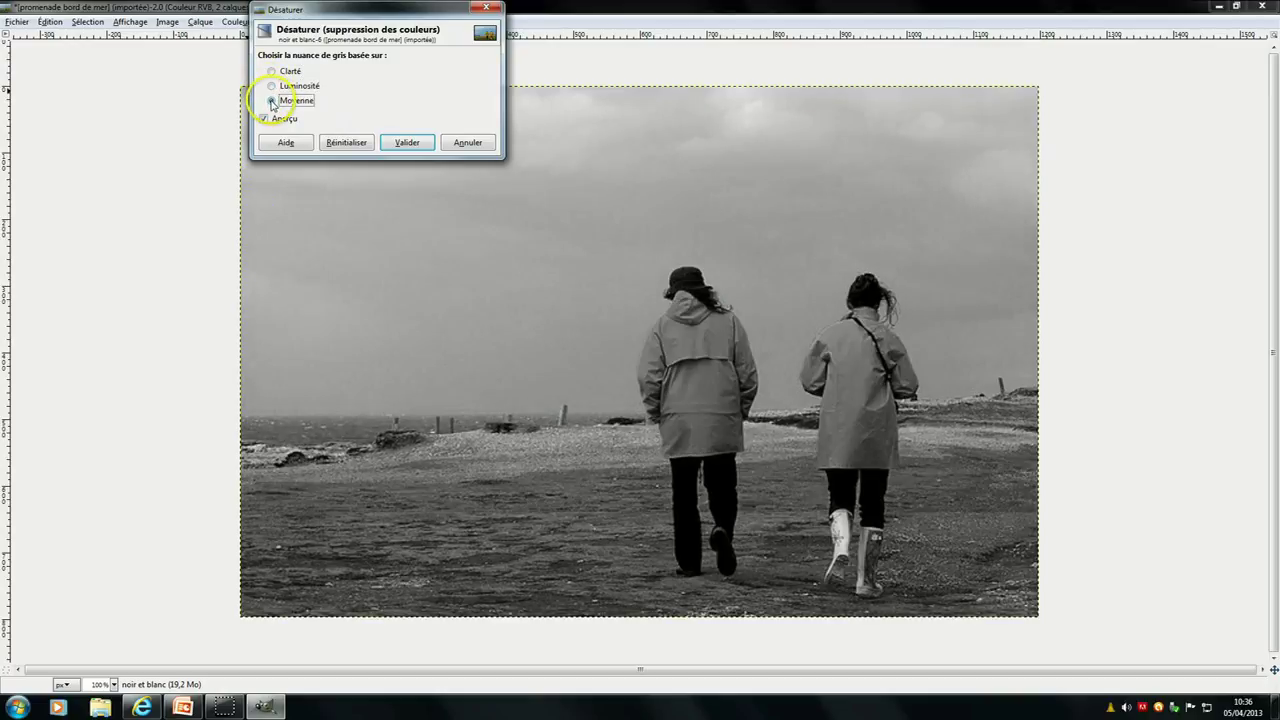
click(279, 88)
click(281, 75)
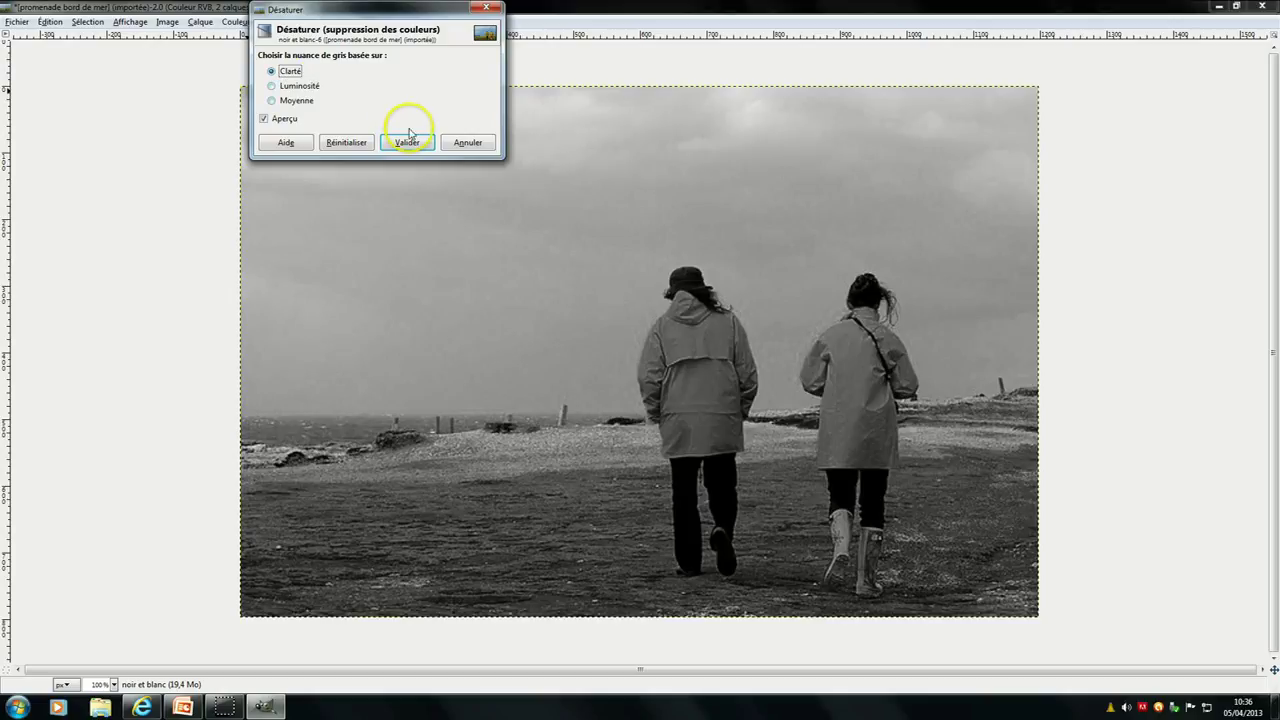
click(412, 145)
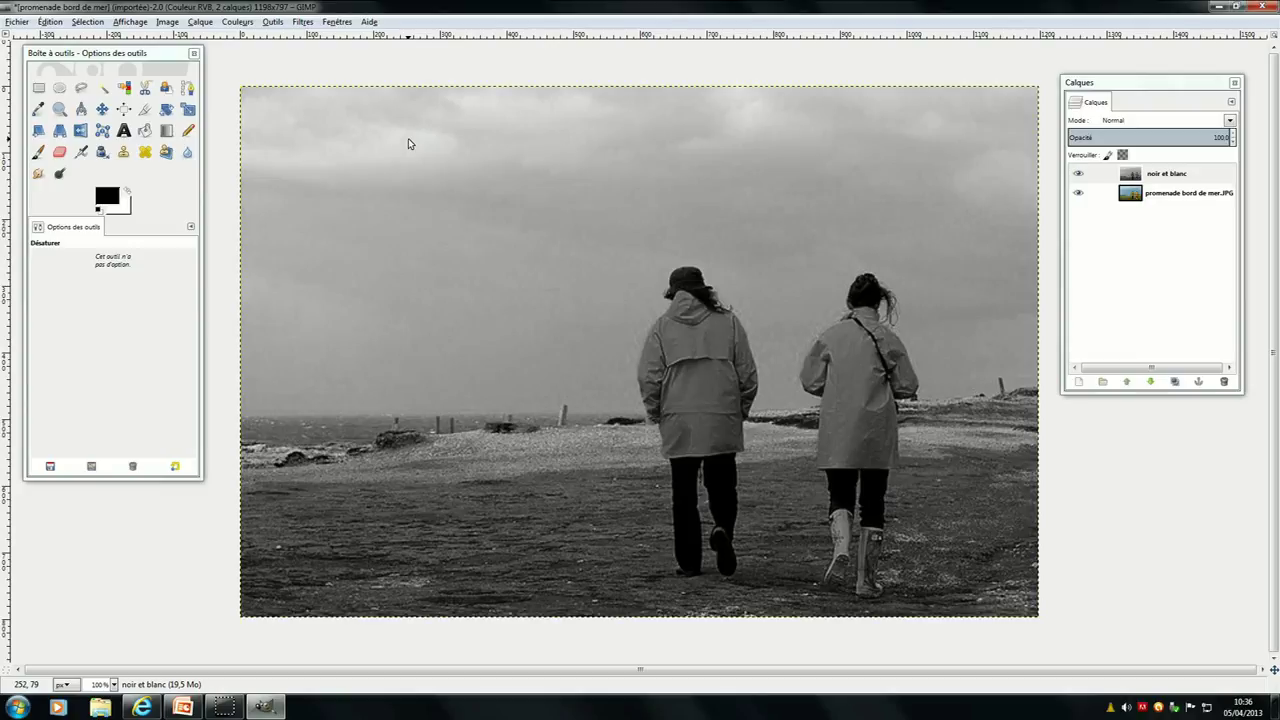
click(1078, 176)
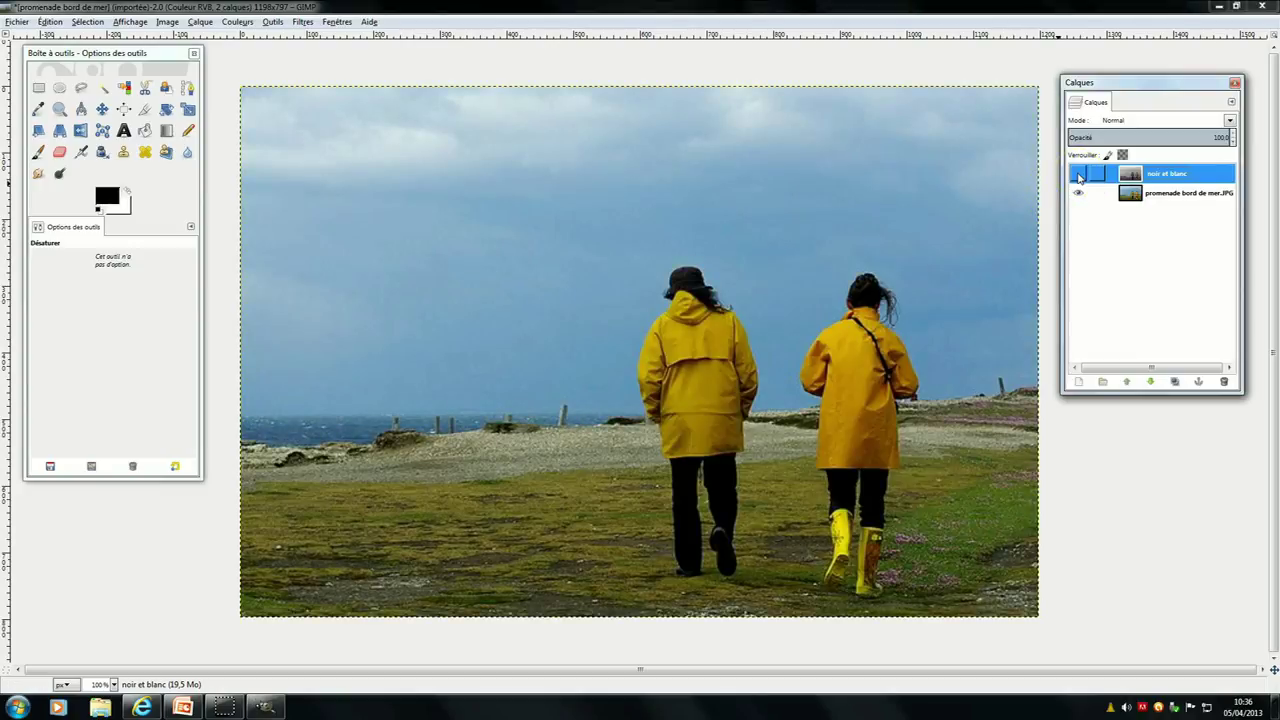
click(1078, 176)
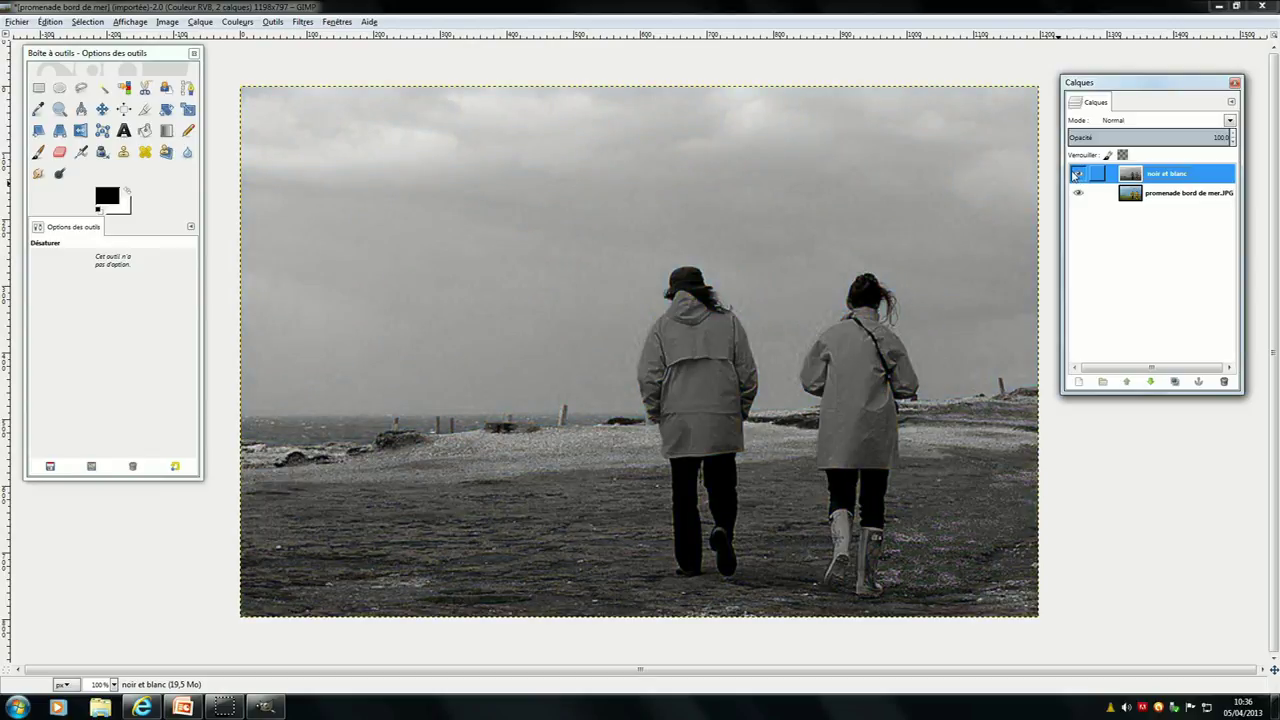
click(1145, 175)
drag(1145, 175, 1136, 177)
right_click(1137, 175)
click(1090, 262)
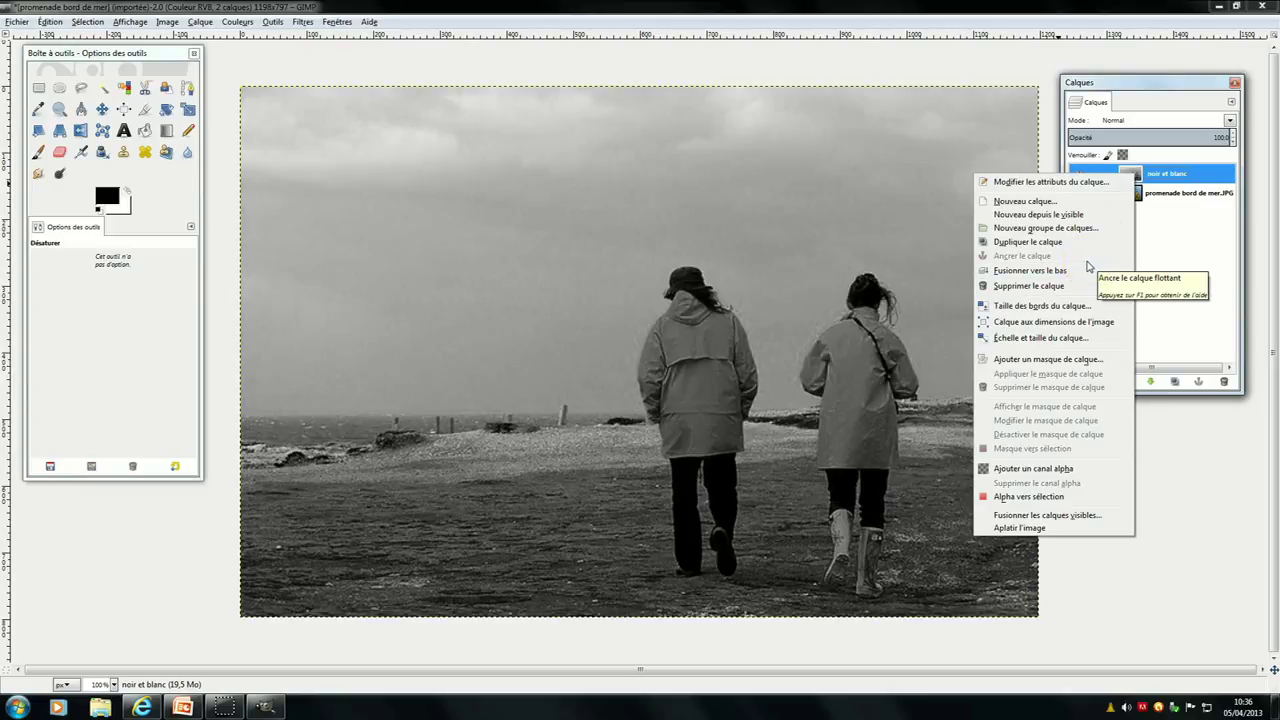
click(1133, 176)
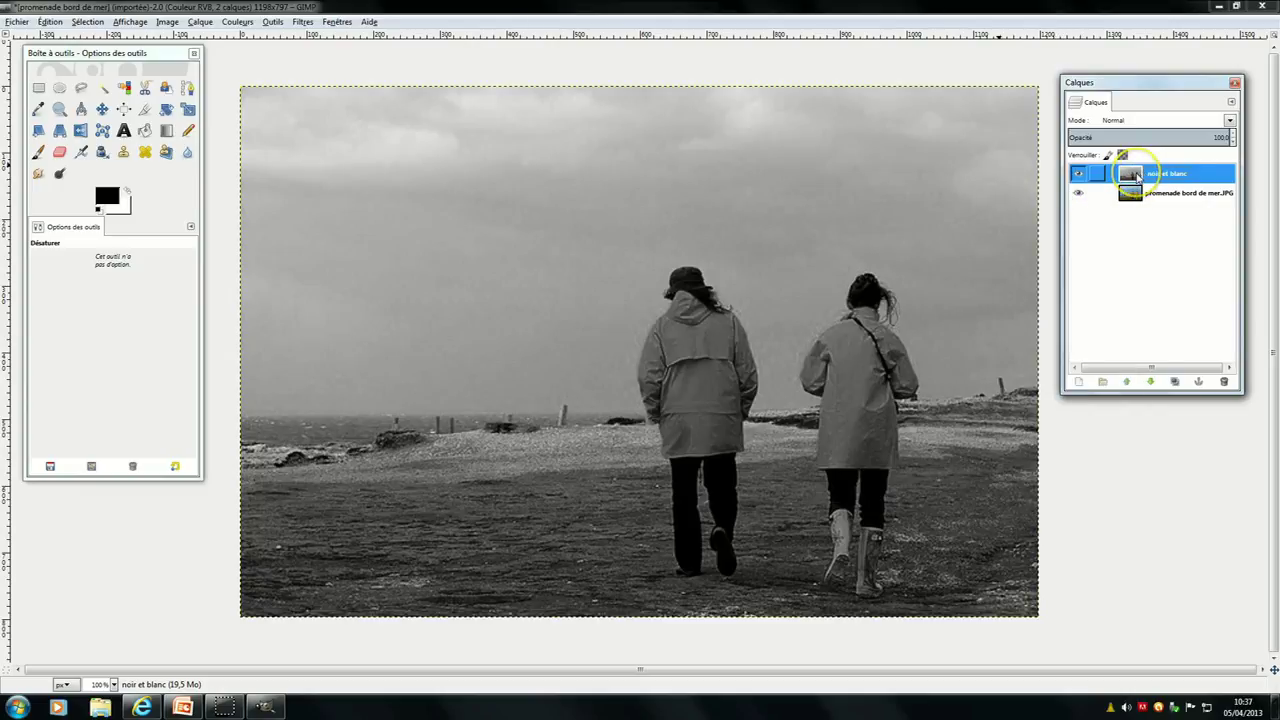
- Add a Noir (transparence totale) layer mask to noir et blanc and select the mask
right_click(1137, 177)
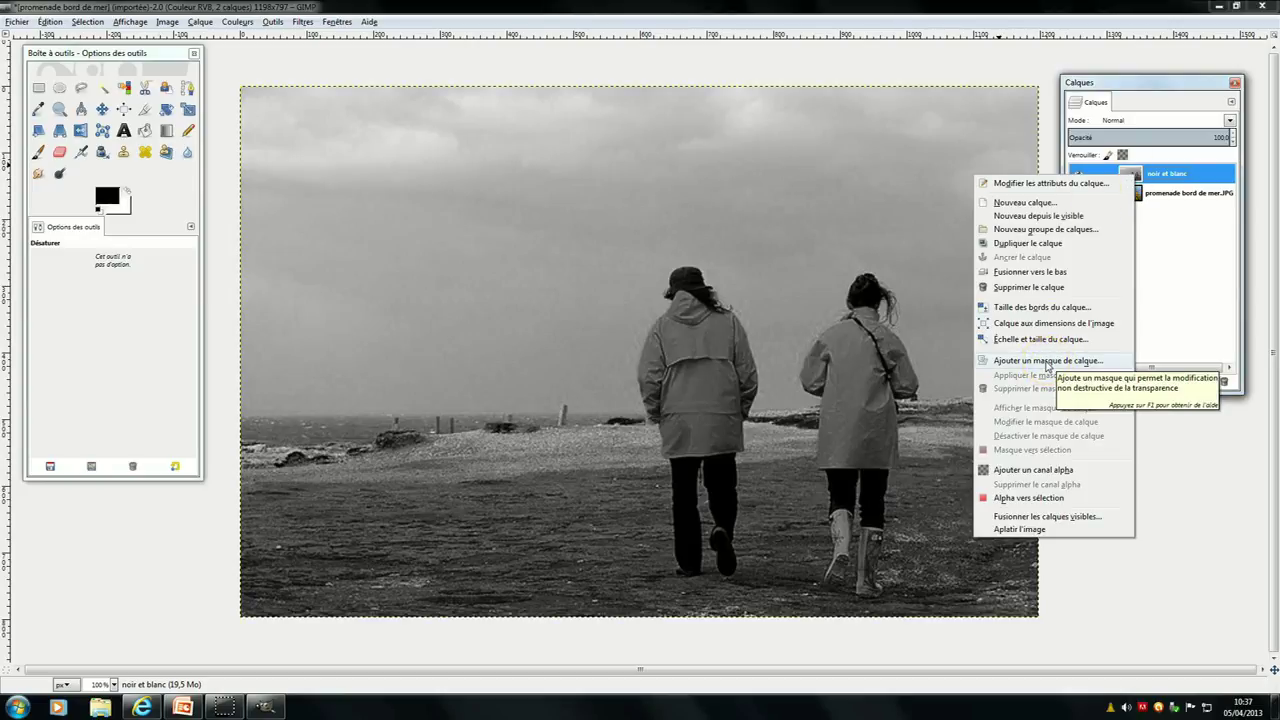
click(1047, 362)
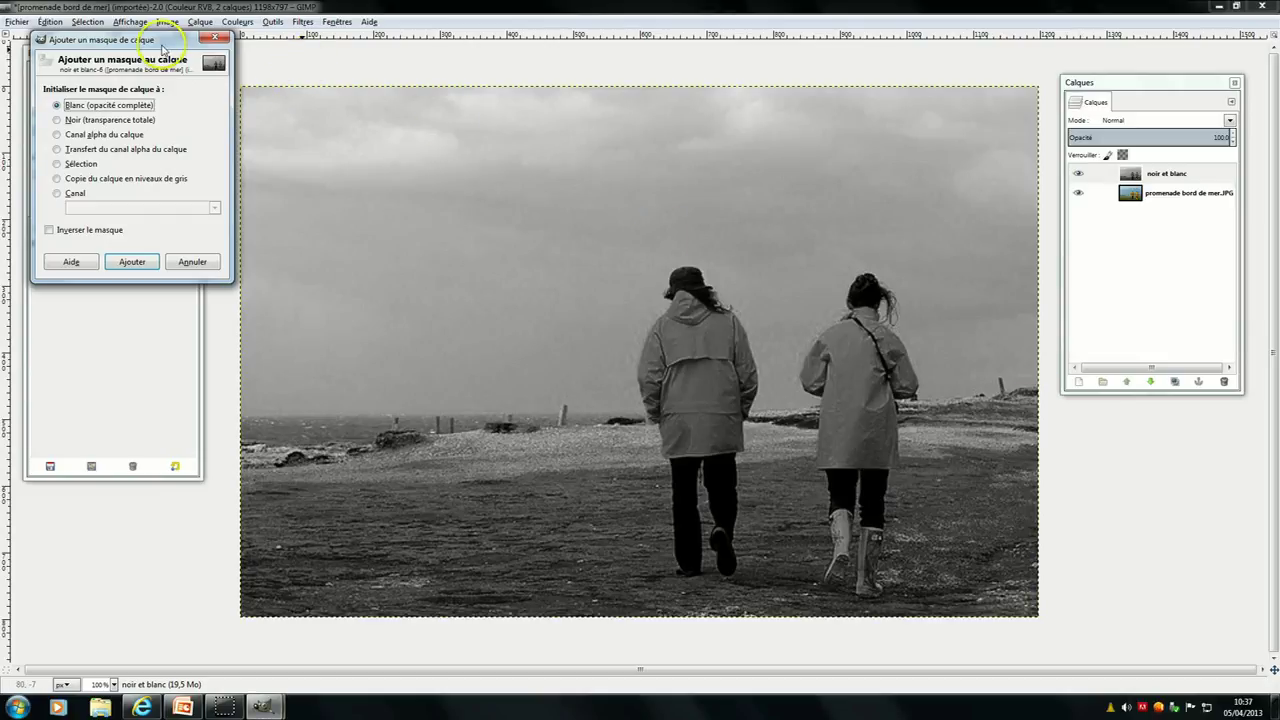
click(62, 121)
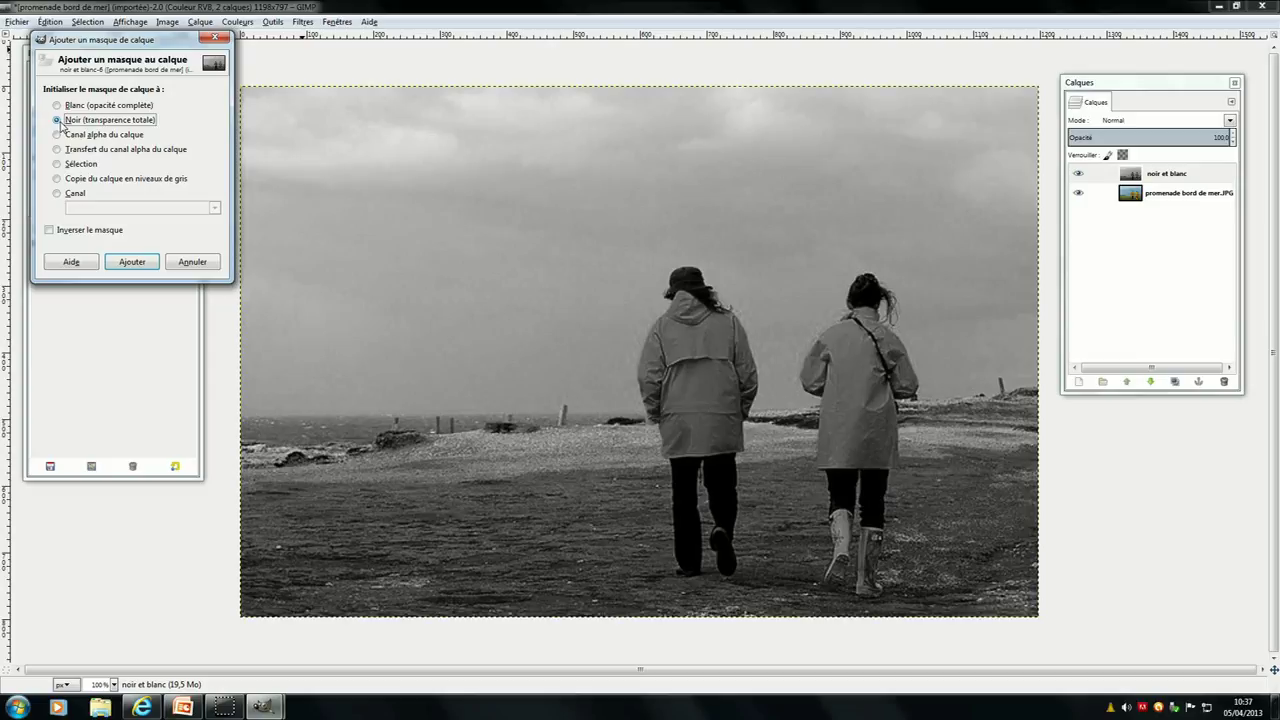
click(133, 262)
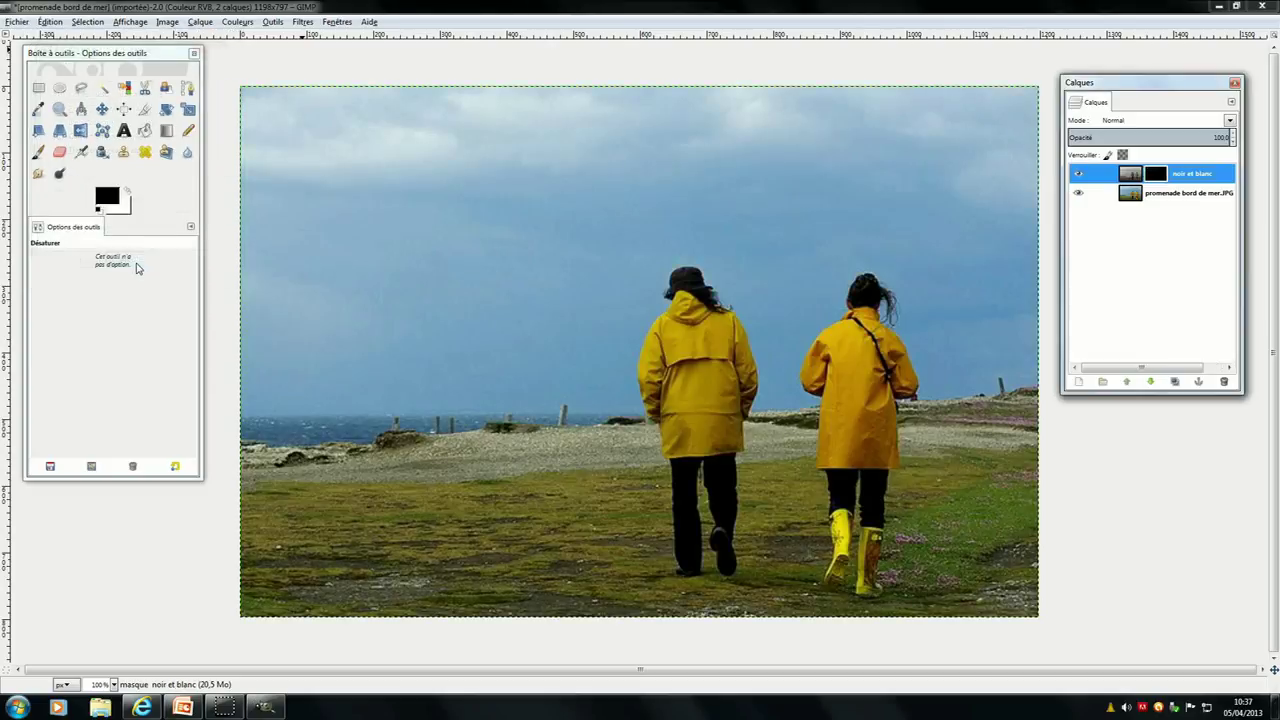
click(1157, 175)
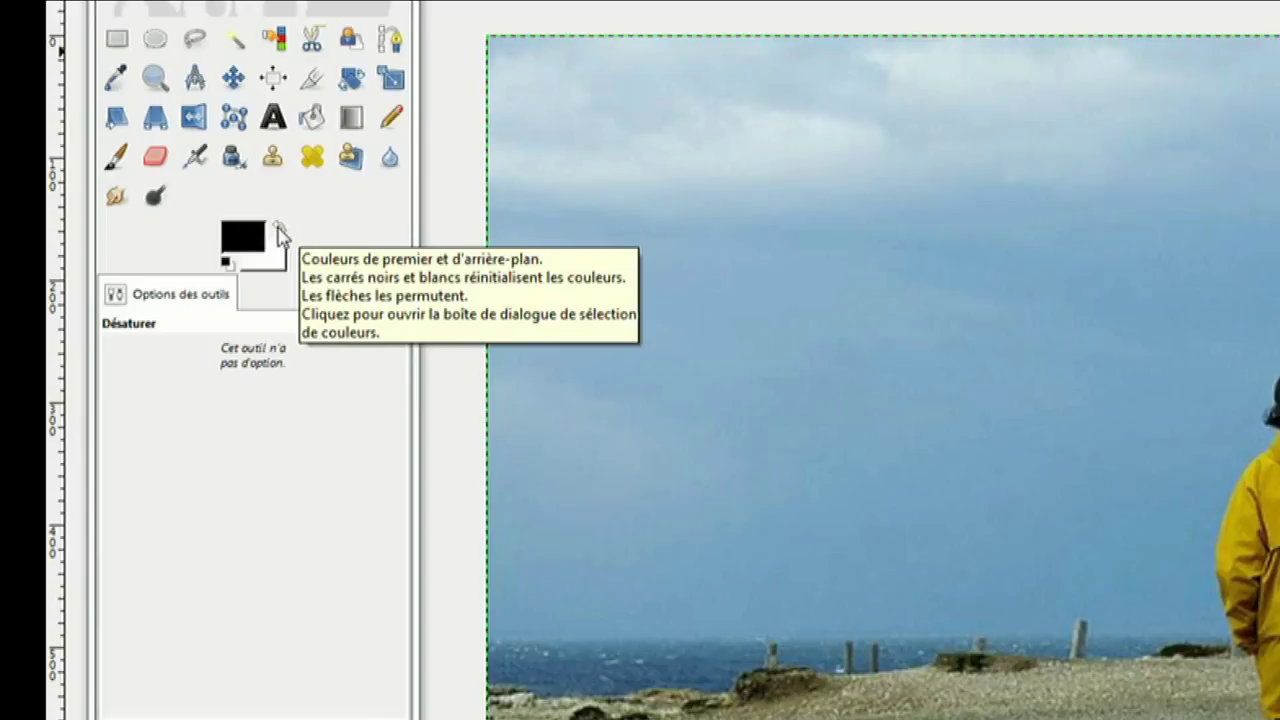
- Set white as foreground and choose the Paintbrush with the 2. Hardness 050 brush
click(280, 230)
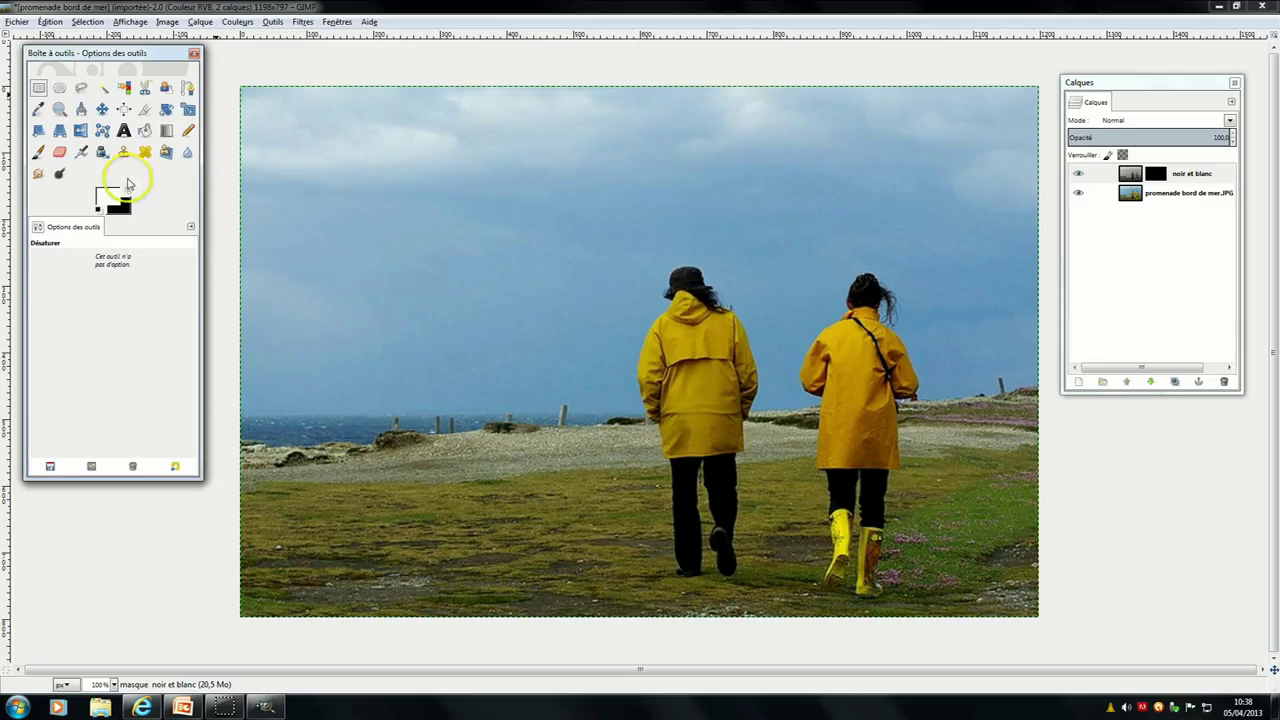
click(120, 150)
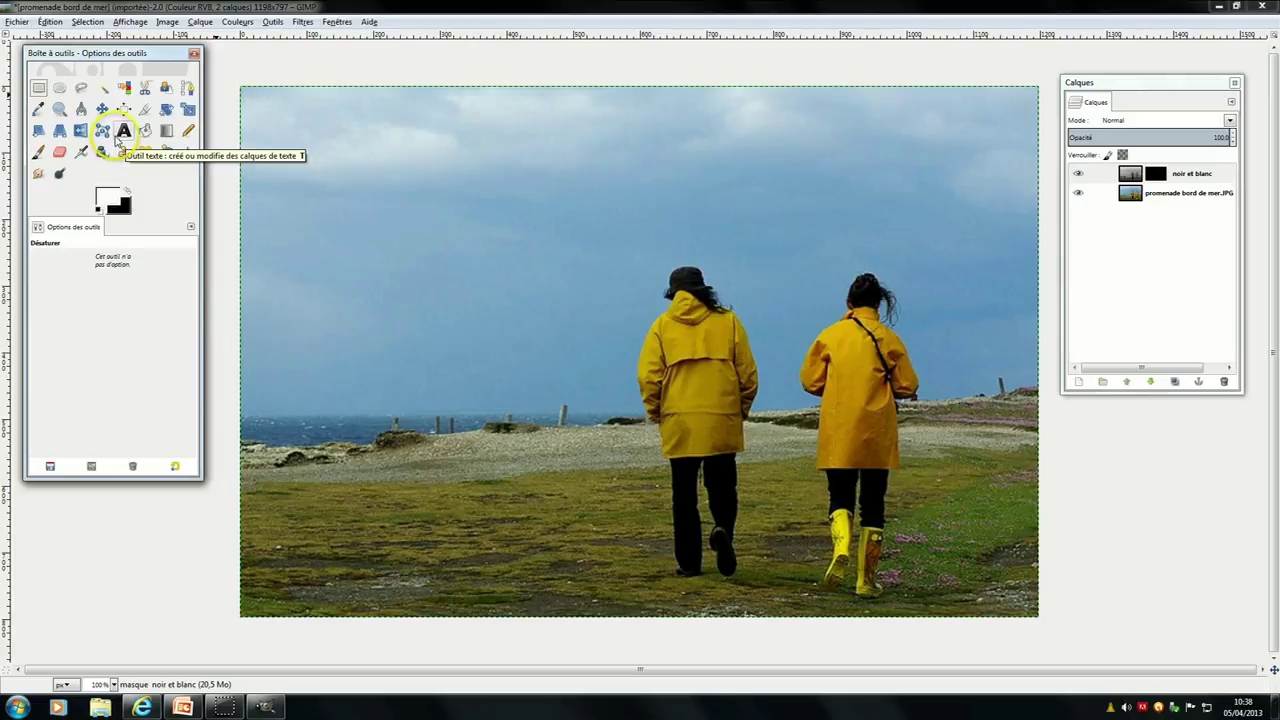
click(143, 111)
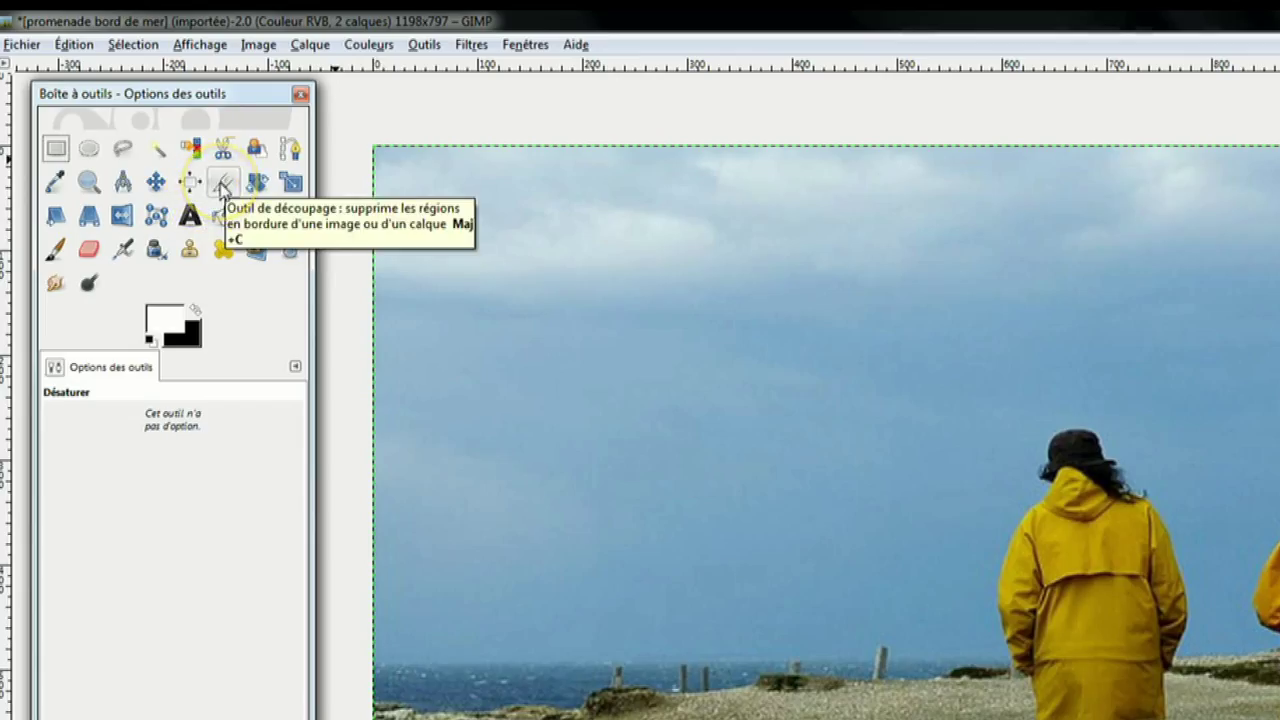
click(56, 252)
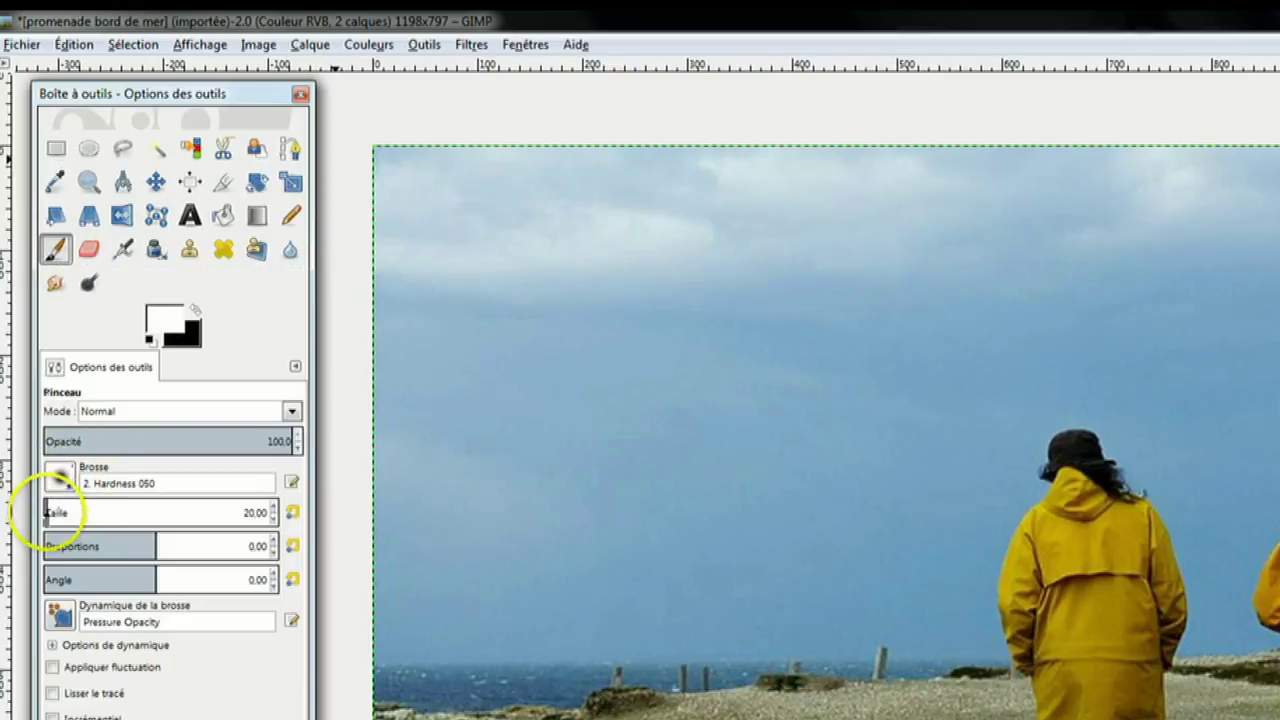
- Enlarge the brush to 595.75 and paint the mask white over the sky and coats
mouse_move(57, 512)
mouse_down()
mouse_move(161, 512)
mouse_move(143, 500)
mouse_up()
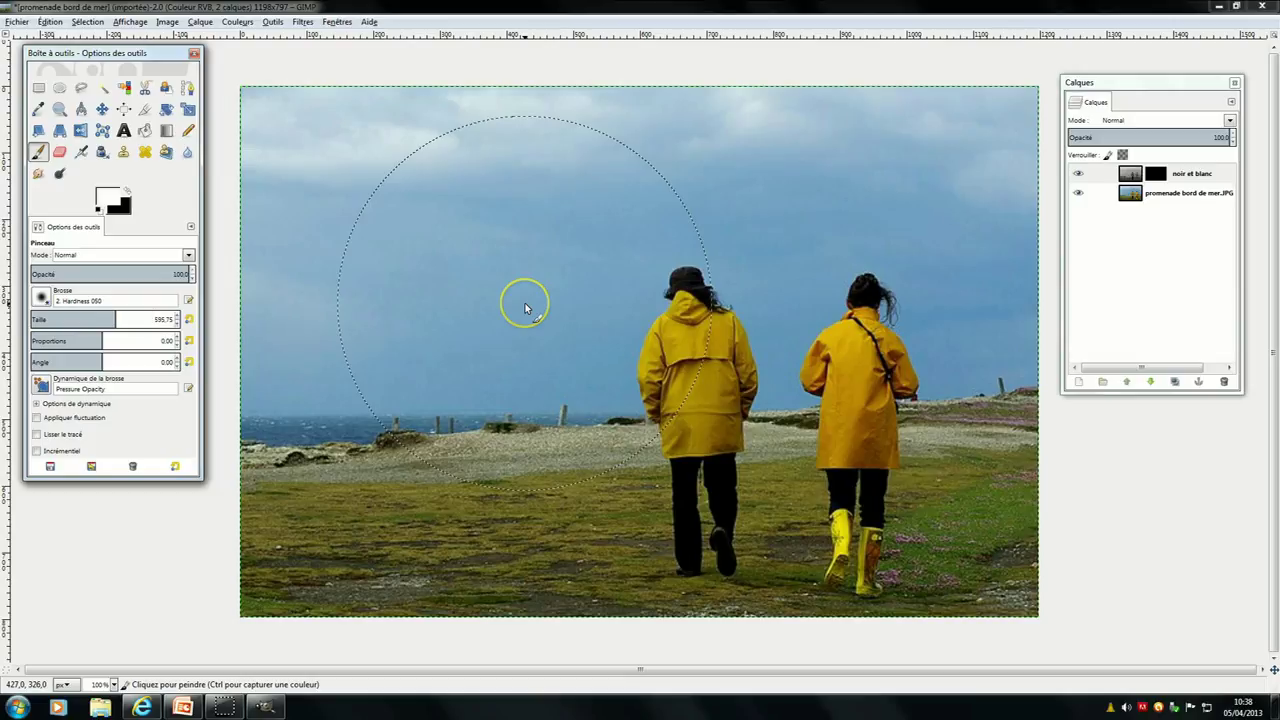
click(1186, 271)
click(1157, 174)
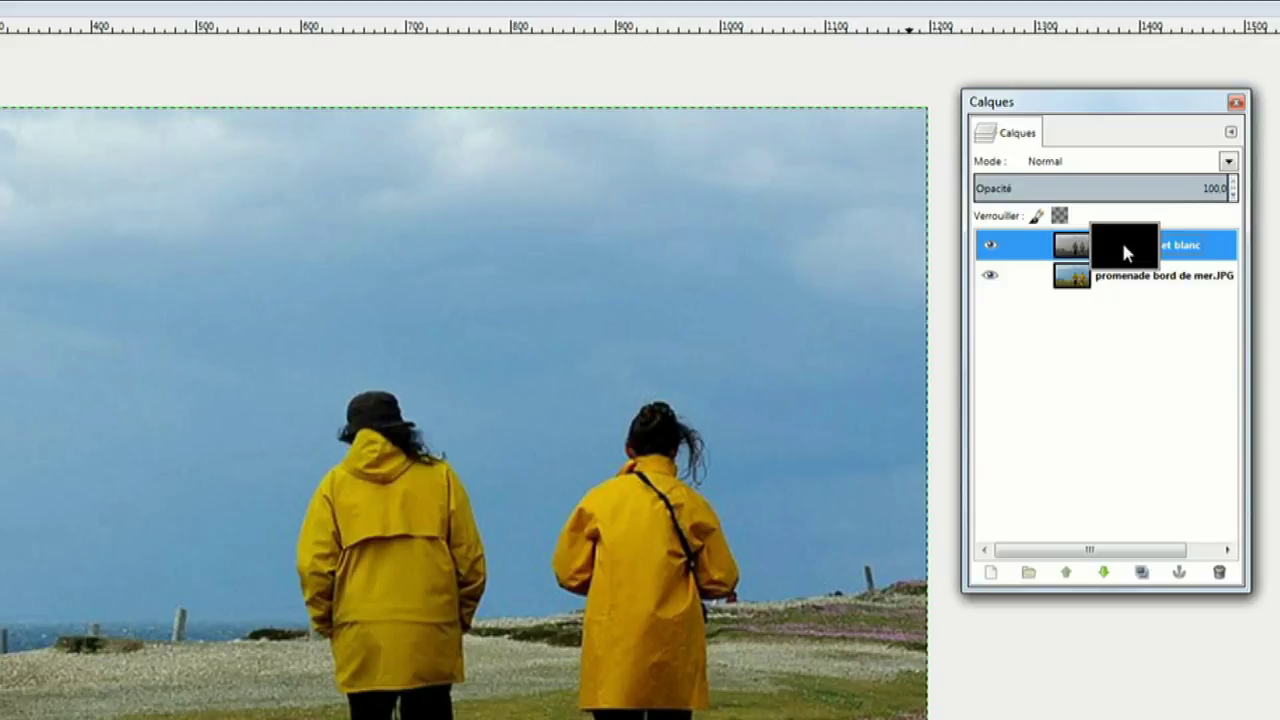
click(1122, 244)
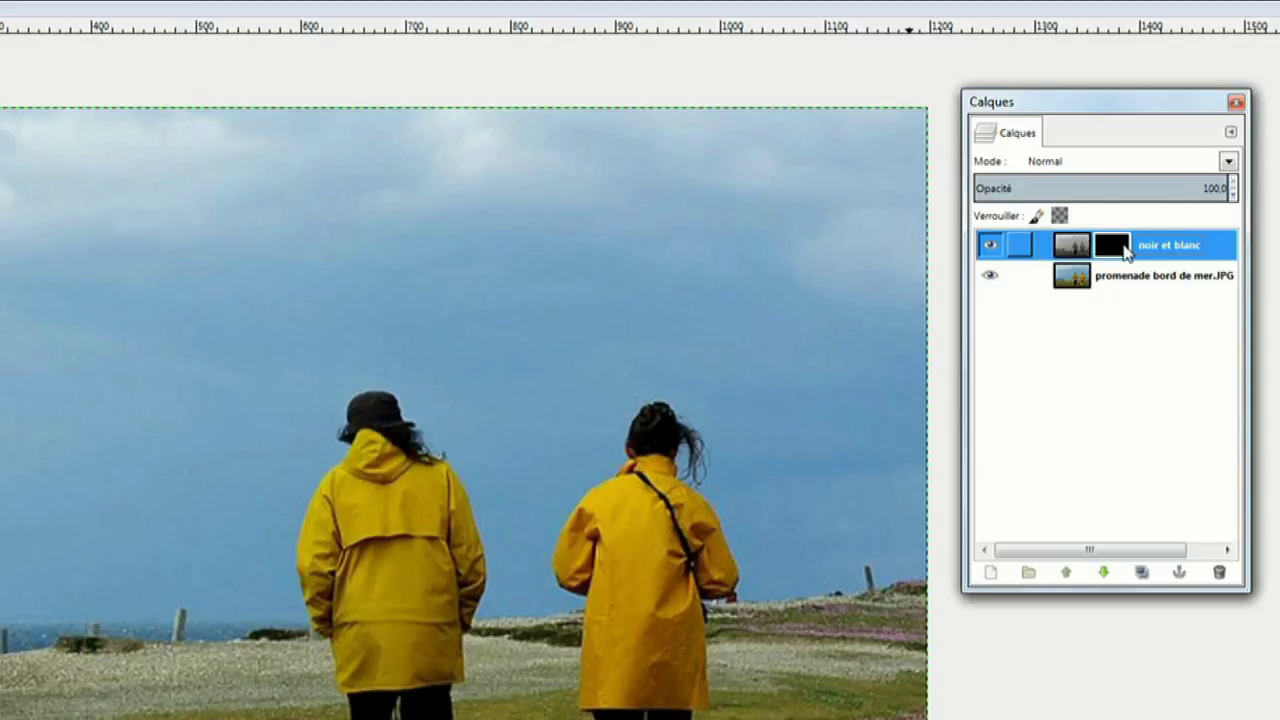
click(1122, 246)
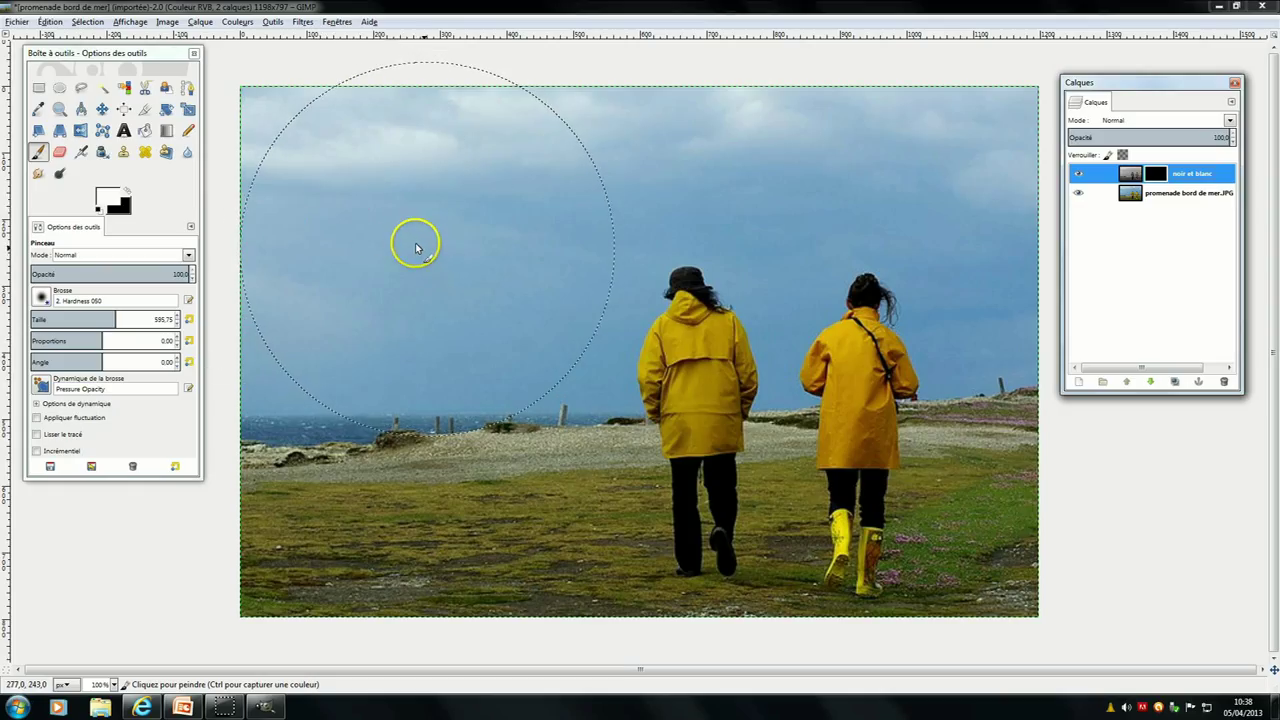
mouse_move(415, 246)
mouse_down()
mouse_move(320, 355)
mouse_move(314, 500)
mouse_move(543, 546)
mouse_move(929, 543)
mouse_move(1080, 465)
mouse_move(1057, 200)
mouse_move(757, 57)
mouse_move(394, 149)
mouse_up()
mouse_move(770, 368)
mouse_down()
mouse_move(731, 386)
mouse_move(951, 251)
mouse_up()
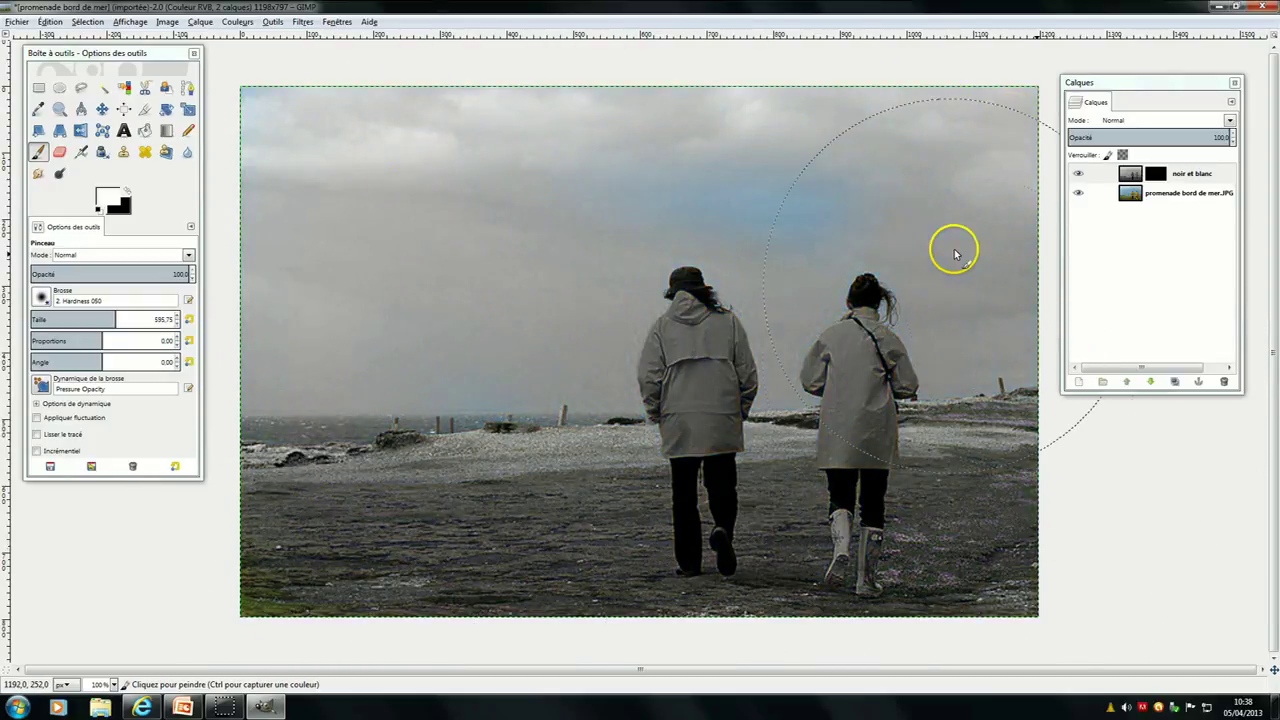
mouse_move(1036, 250)
mouse_down()
mouse_move(737, 217)
mouse_move(823, 223)
mouse_move(855, 242)
mouse_up()
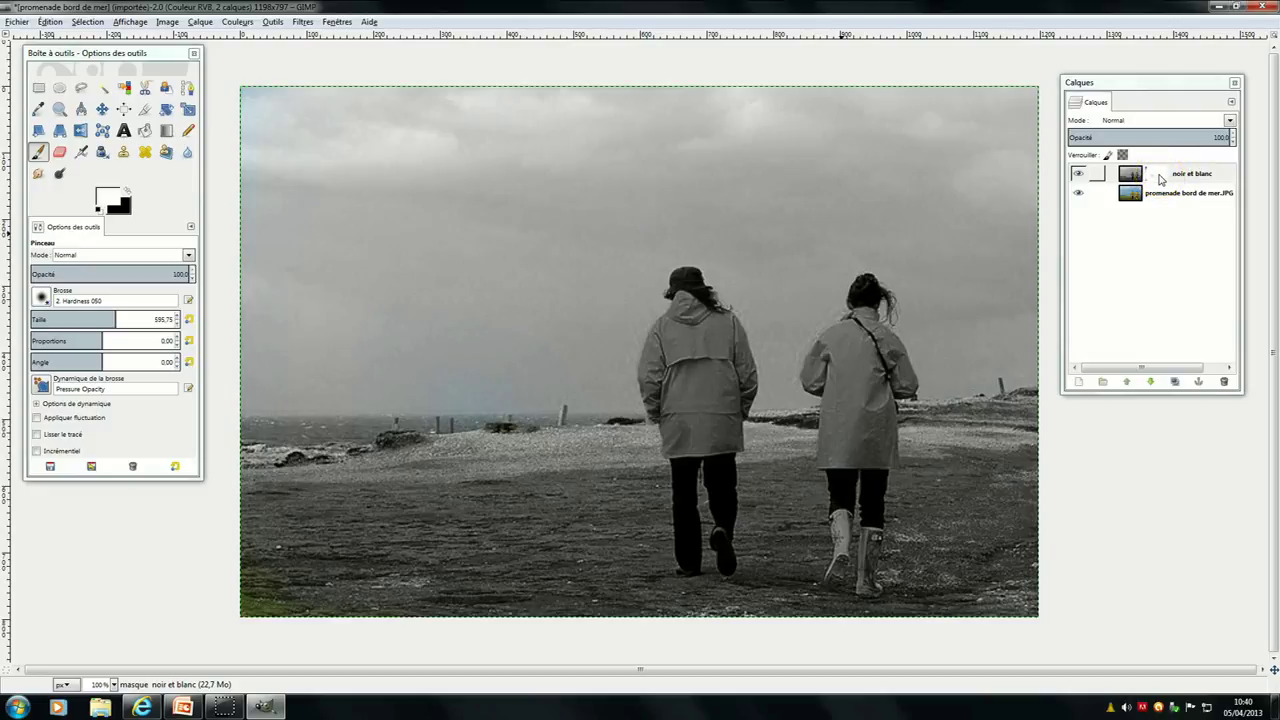
- Paint the bottom-left corner of the mask white, then make black the foreground colour
click(1160, 178)
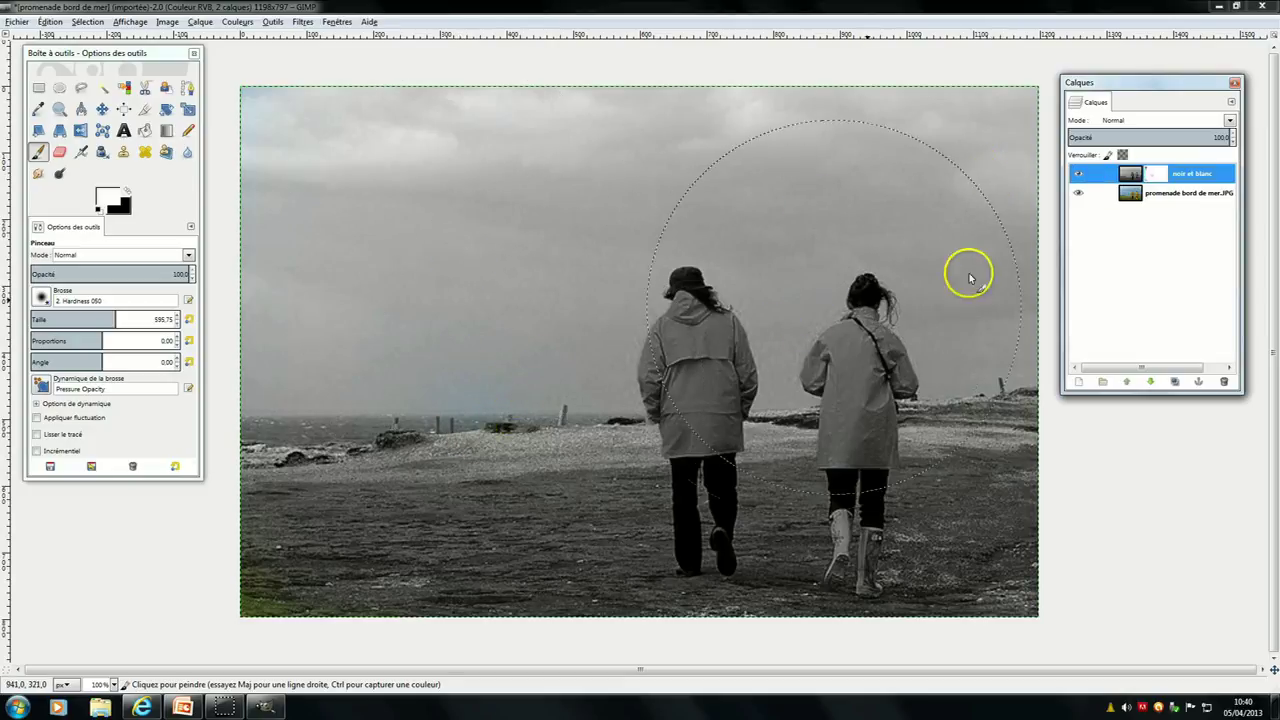
click(447, 509)
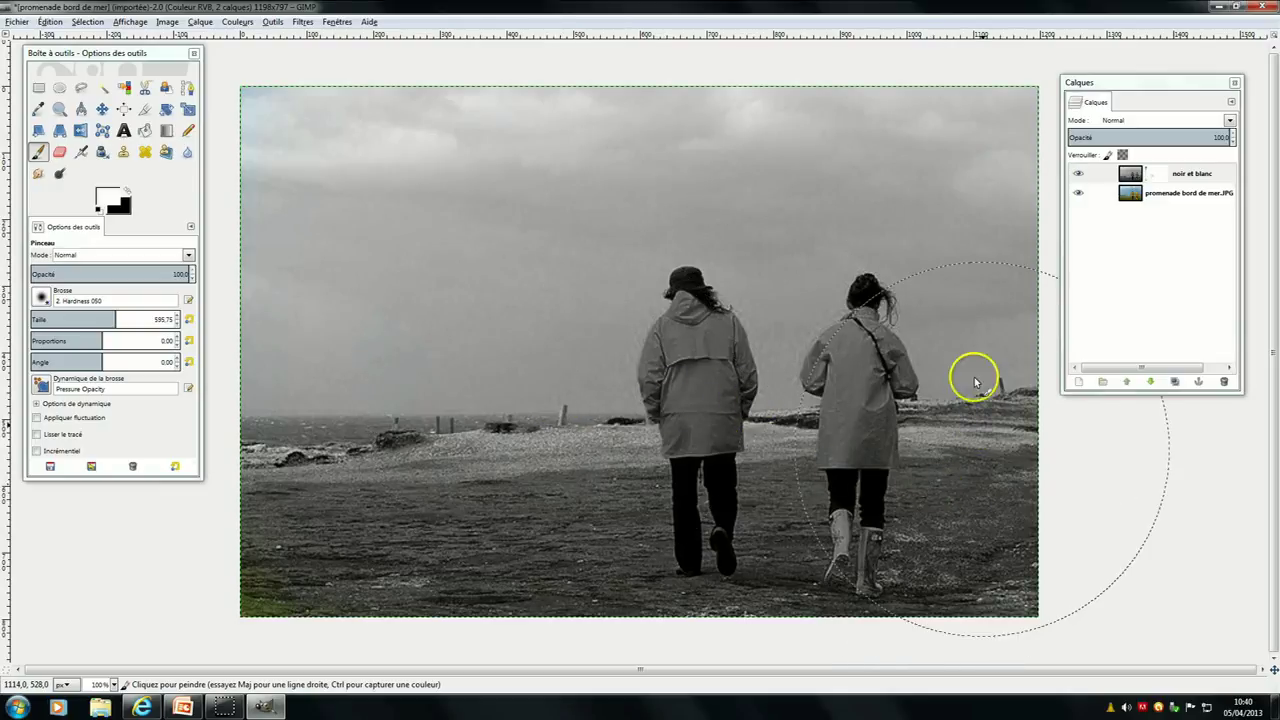
click(300, 582)
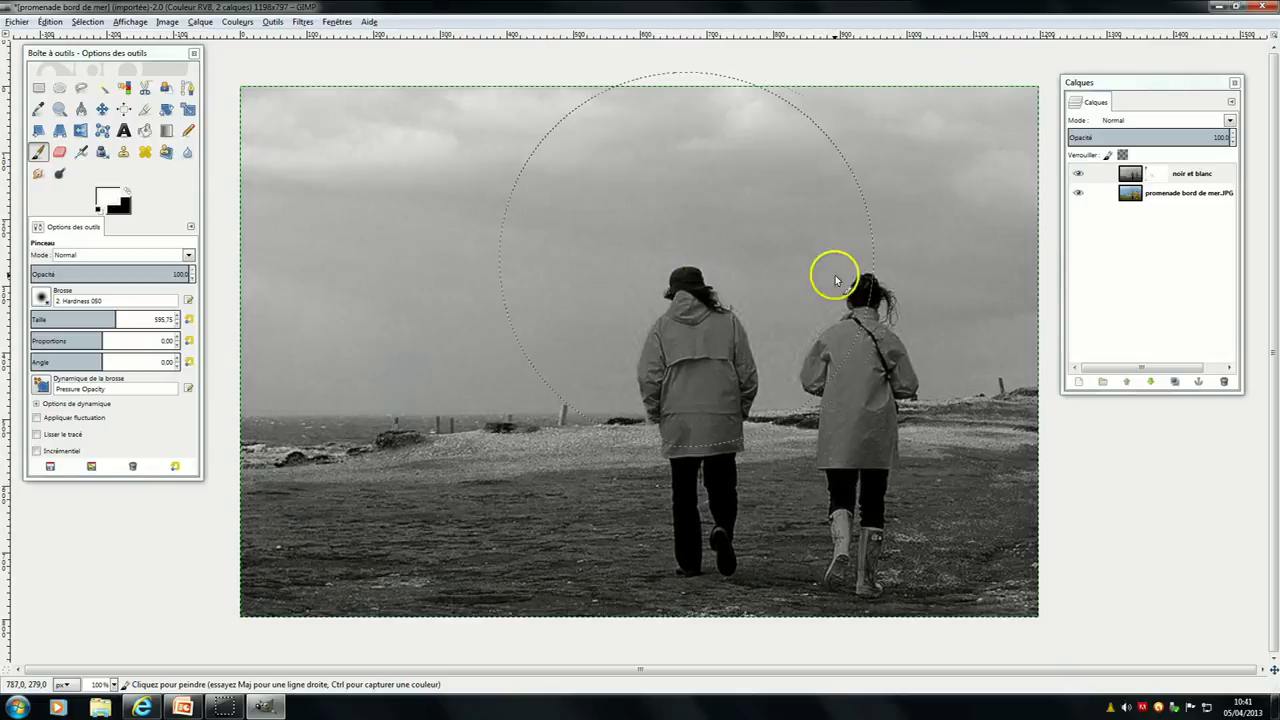
click(1160, 177)
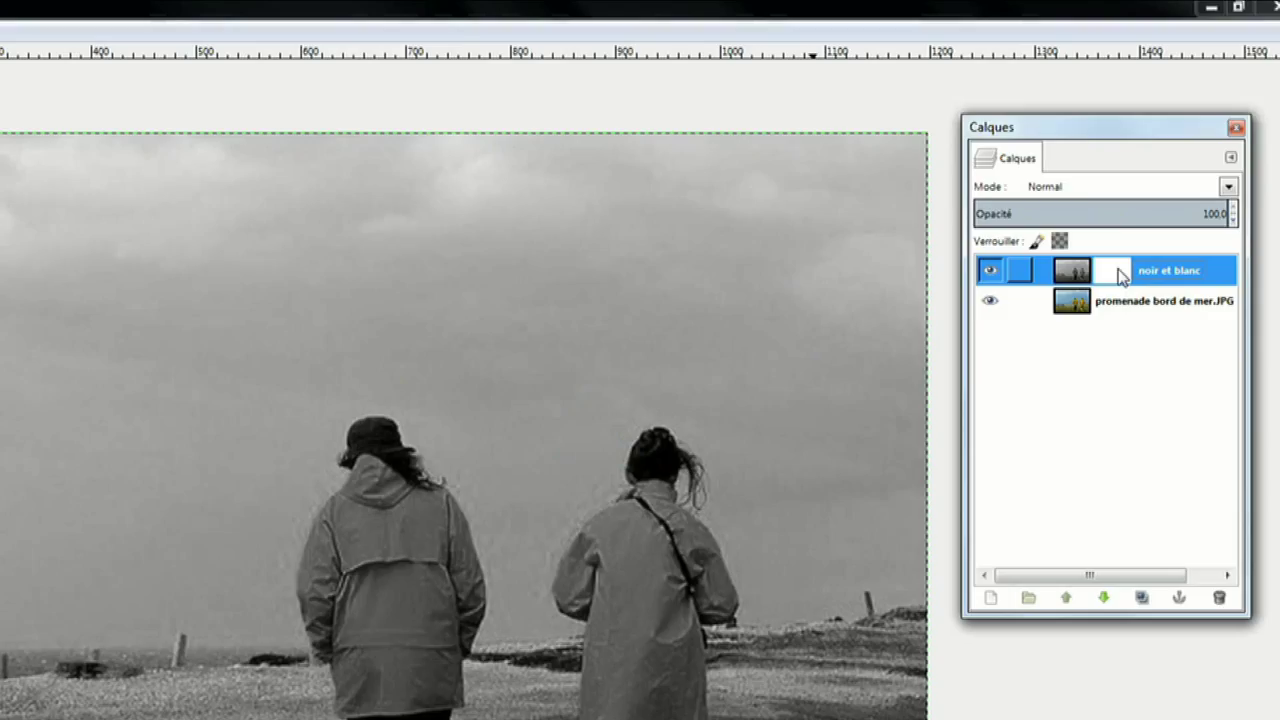
click(1158, 176)
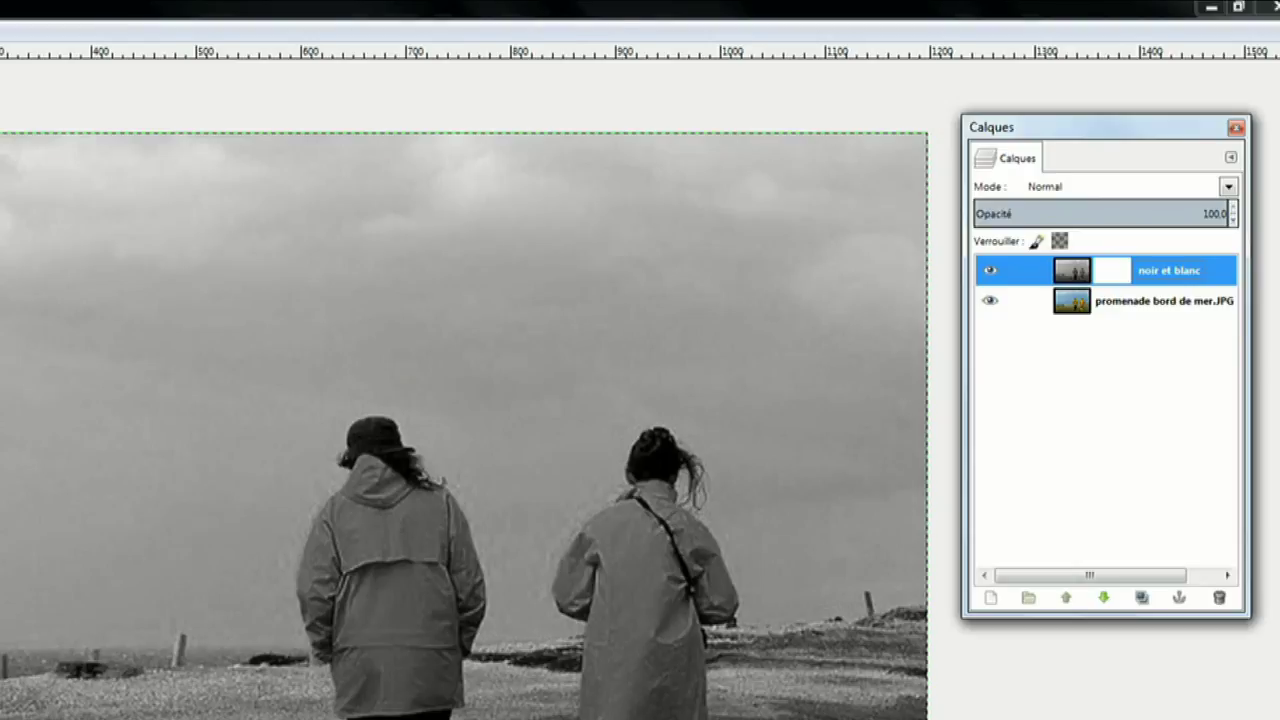
click(333, 300)
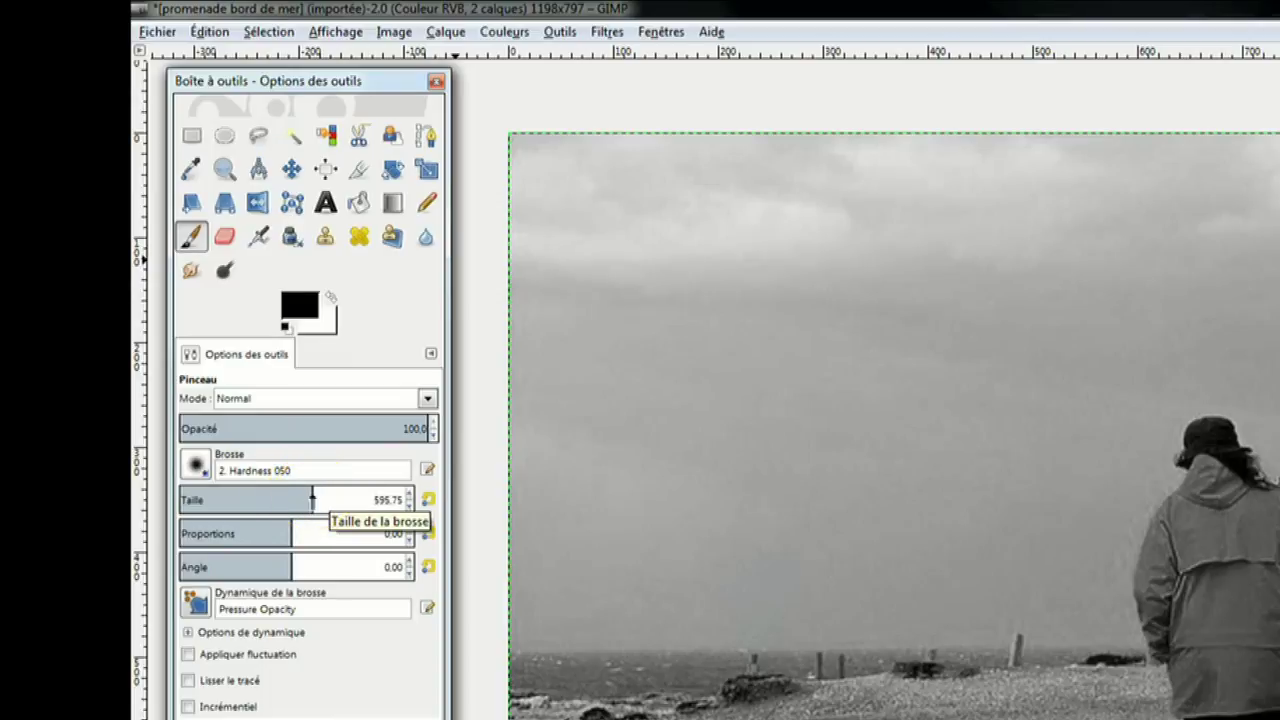
- Shrink the brush to about 52 and paint black over the left man's raincoat to reveal its yellow
drag(312, 500, 243, 500)
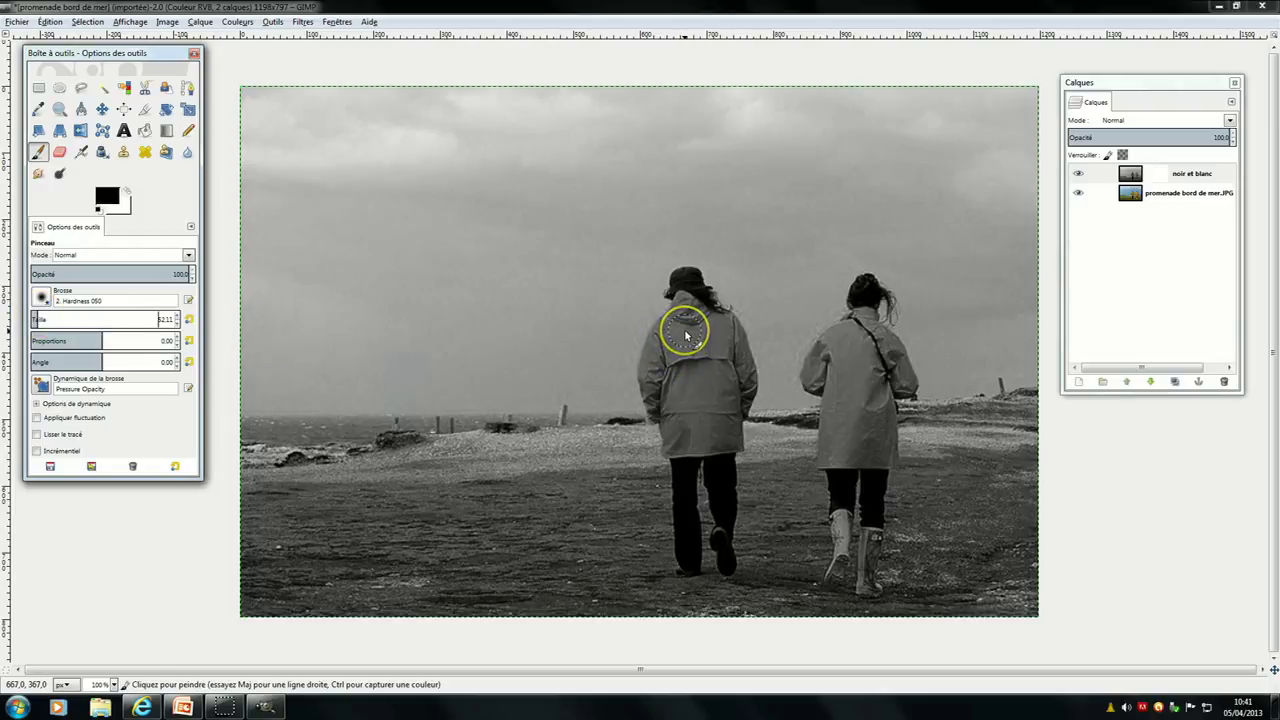
mouse_move(701, 330)
mouse_down()
mouse_move(657, 363)
mouse_move(690, 313)
mouse_move(680, 303)
mouse_move(649, 372)
mouse_move(653, 410)
mouse_move(720, 322)
mouse_move(680, 294)
mouse_move(731, 337)
mouse_move(745, 395)
mouse_move(729, 386)
mouse_move(720, 443)
mouse_move(679, 452)
mouse_move(723, 363)
mouse_move(700, 374)
mouse_move(677, 443)
mouse_move(733, 452)
mouse_move(720, 434)
mouse_move(666, 437)
mouse_move(661, 392)
mouse_up()
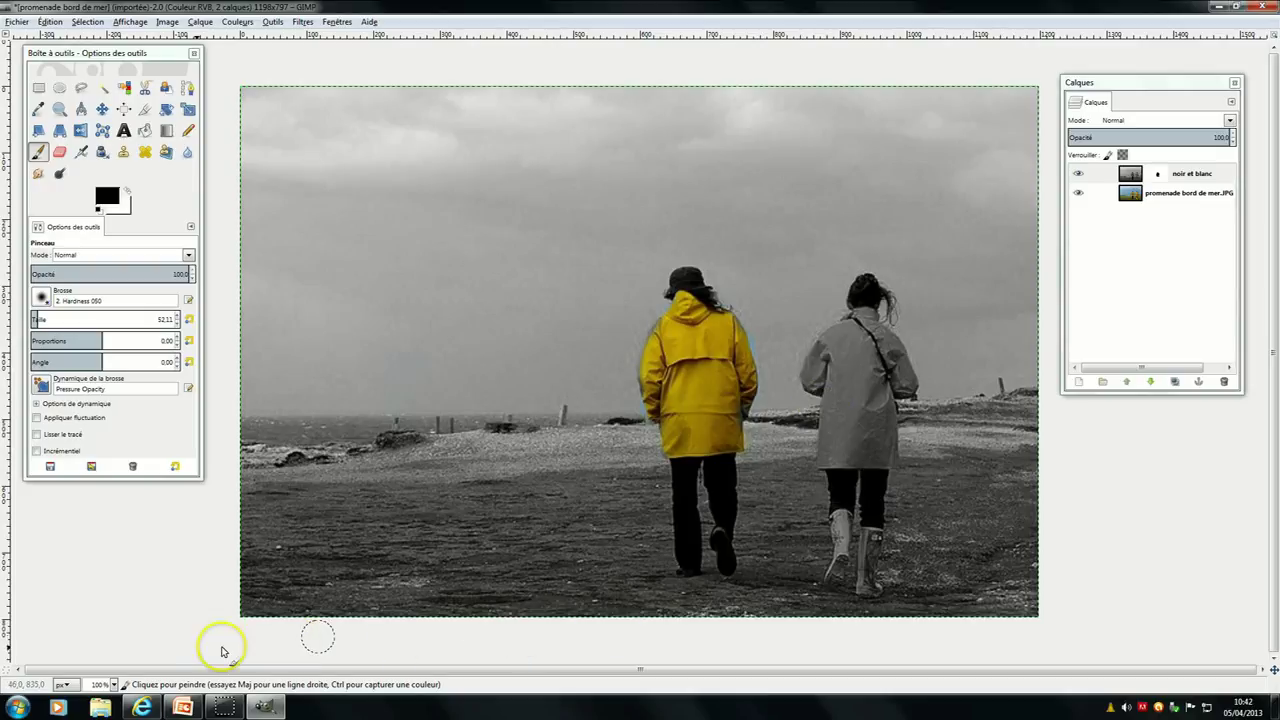
- At 200% zoom, paint black on the mask to reveal yellow on the woman's shoulder, neck and coat
click(115, 684)
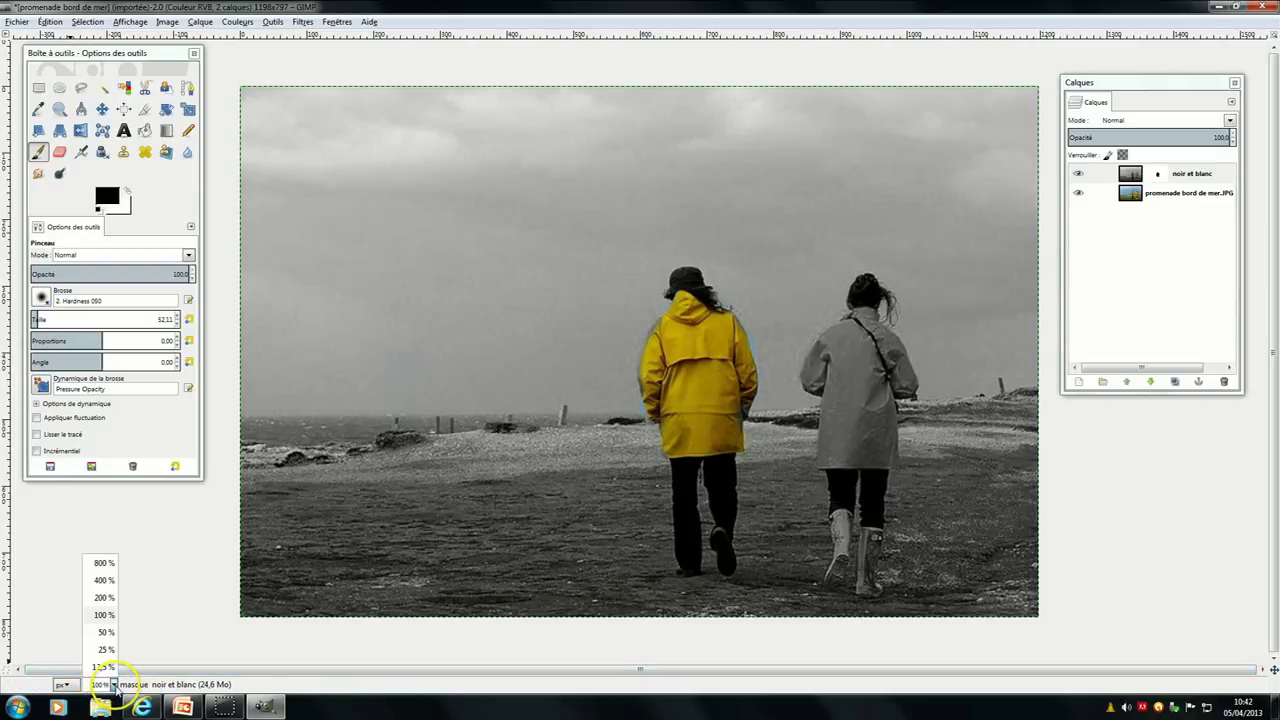
click(108, 603)
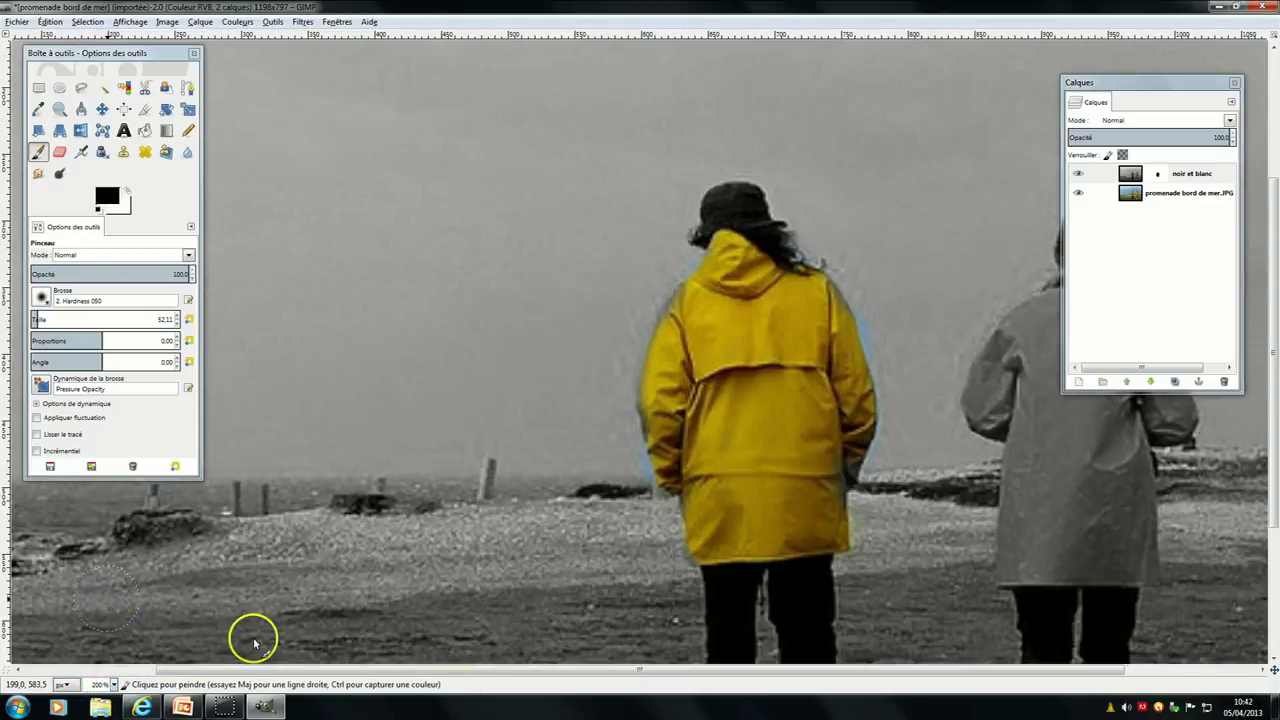
drag(498, 672, 631, 671)
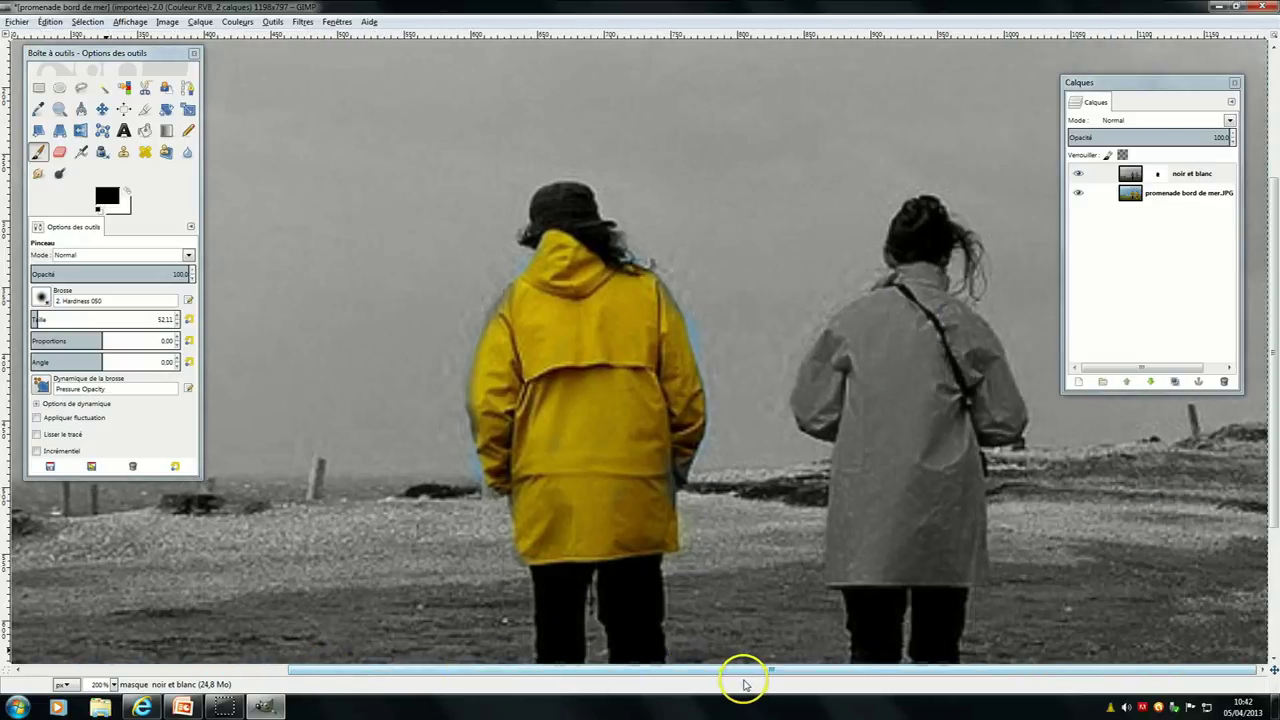
mouse_move(957, 328)
mouse_down()
mouse_move(931, 300)
mouse_move(831, 403)
mouse_move(820, 376)
mouse_up()
mouse_move(920, 287)
mouse_down()
mouse_move(880, 276)
mouse_move(803, 332)
mouse_move(789, 289)
mouse_move(797, 334)
mouse_move(878, 459)
mouse_move(854, 557)
mouse_move(850, 490)
mouse_move(866, 479)
mouse_up()
mouse_move(862, 578)
mouse_down()
mouse_move(966, 574)
mouse_move(947, 360)
mouse_move(926, 560)
mouse_move(906, 427)
mouse_up()
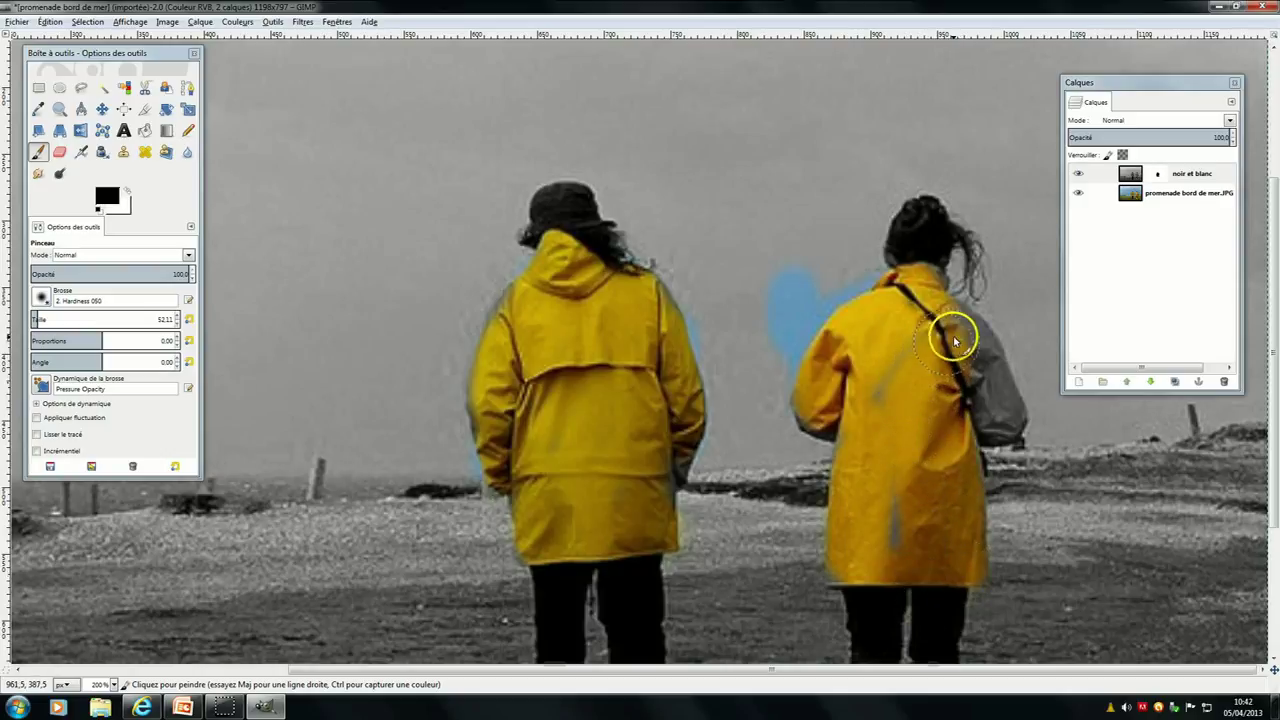
- Touch up the lower coat, the dark collar spot and the shoulder strap in yellow
drag(922, 534, 910, 548)
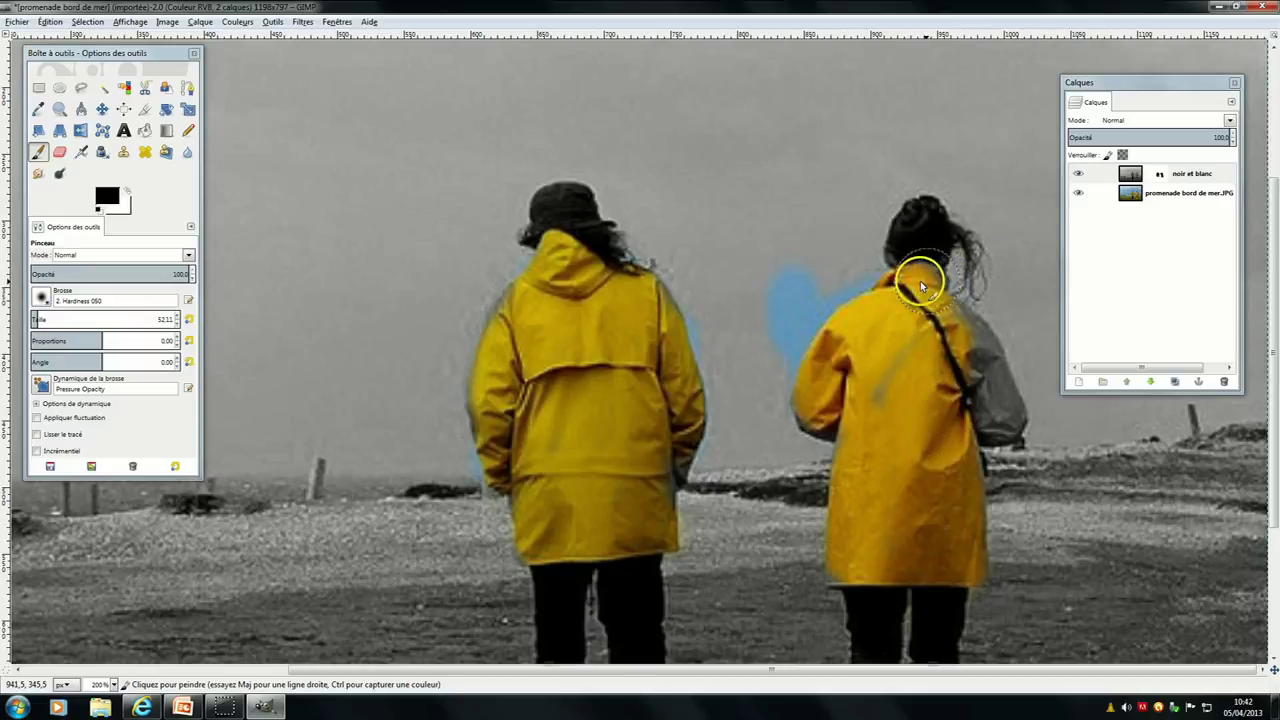
mouse_move(914, 292)
mouse_down()
mouse_move(957, 360)
mouse_move(967, 350)
mouse_move(987, 427)
mouse_move(1000, 416)
mouse_up()
drag(985, 362, 962, 333)
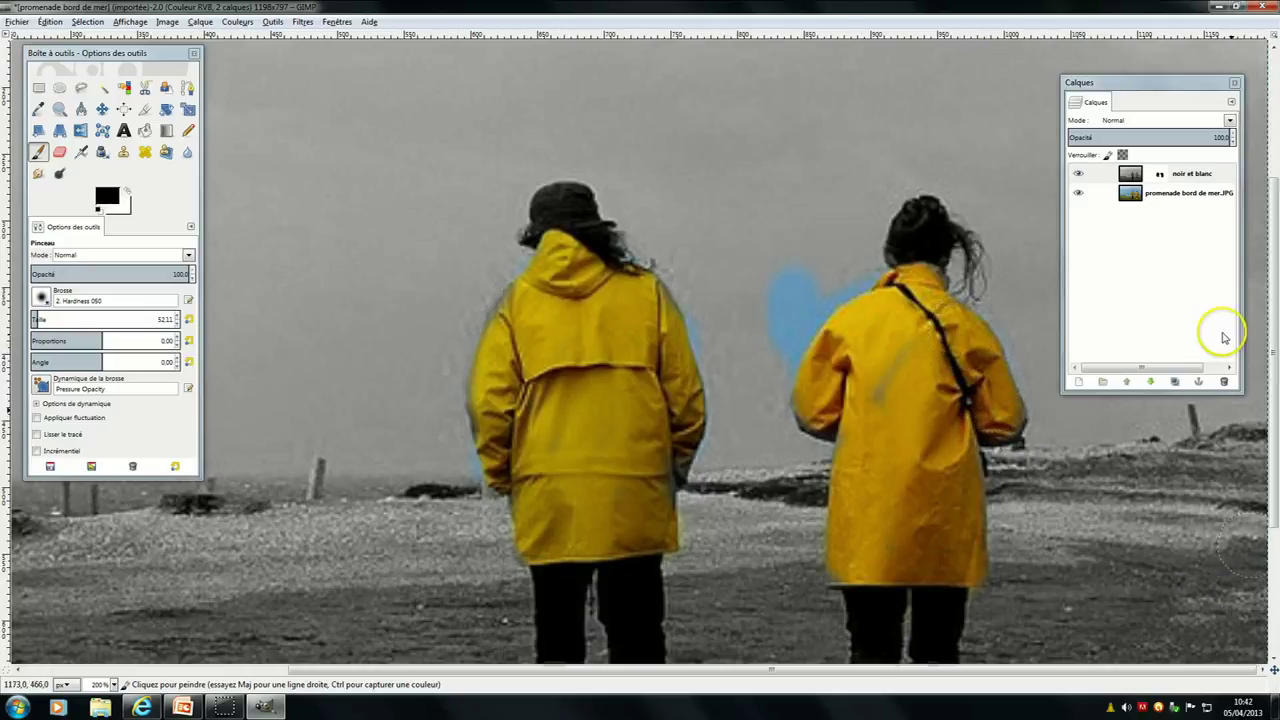
- Make the brush Taille much bigger
scroll(1258, 420, down, 5)
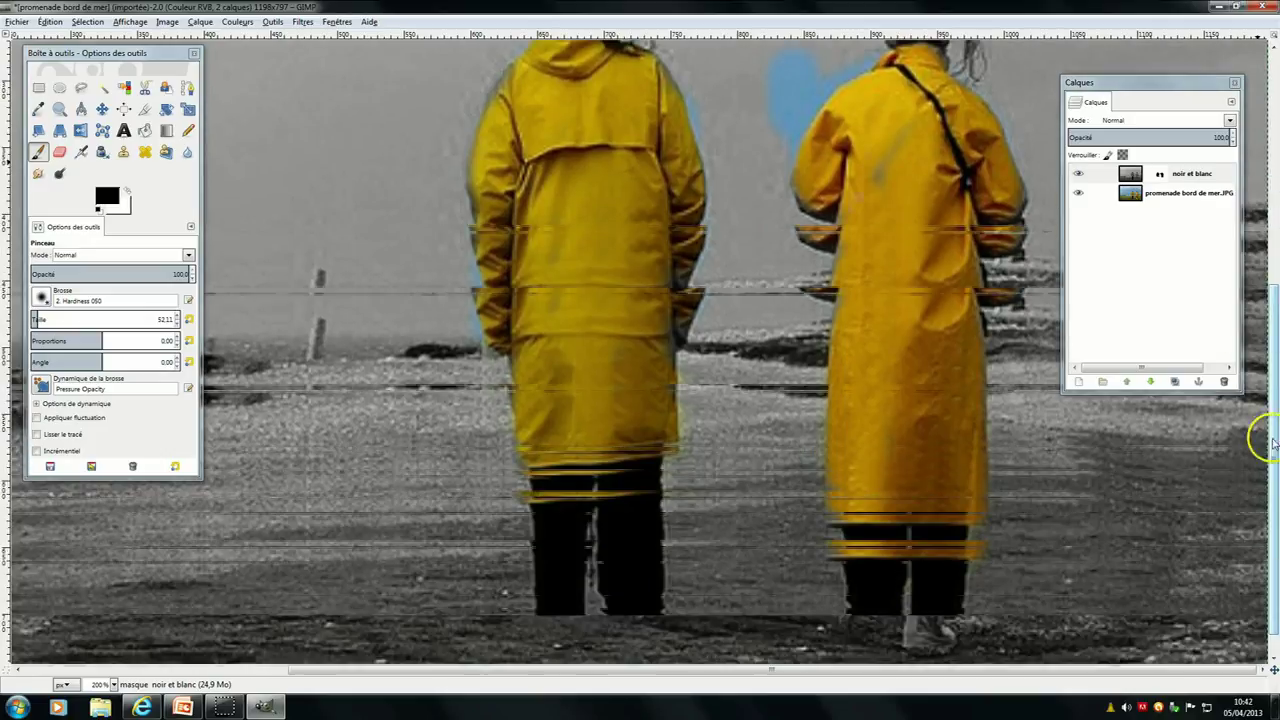
click(91, 210)
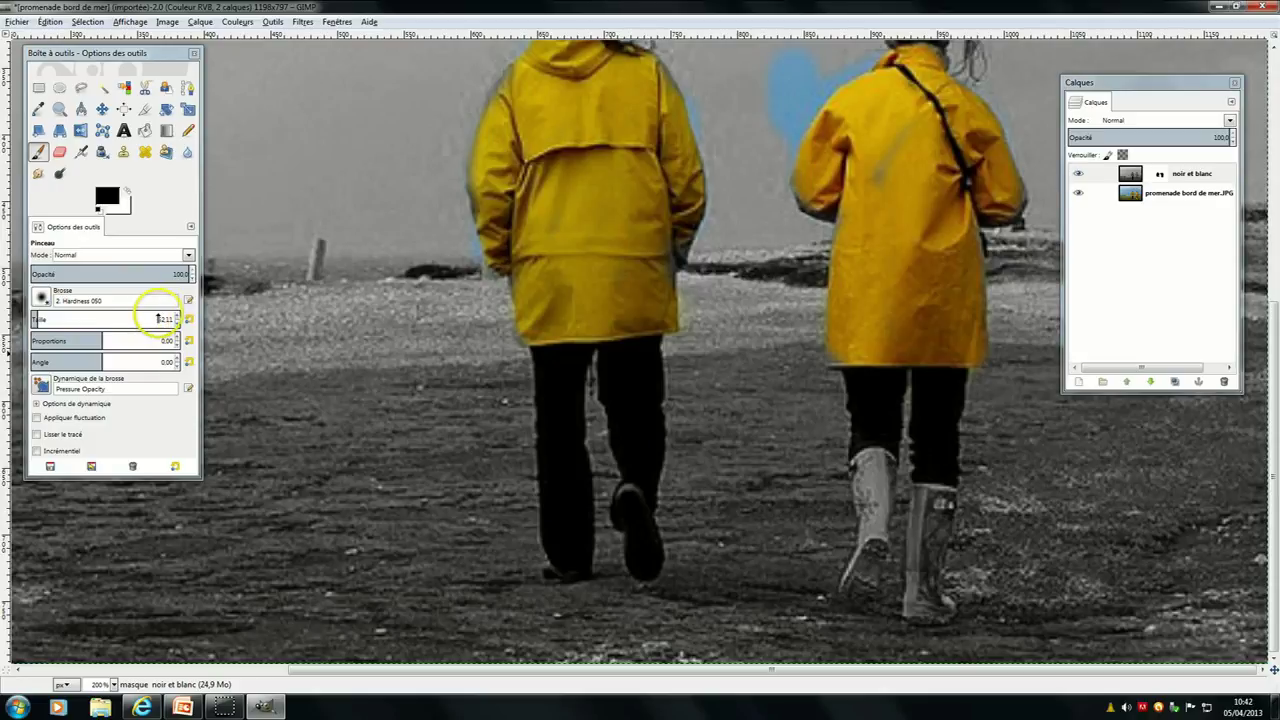
drag(157, 318, 161, 318)
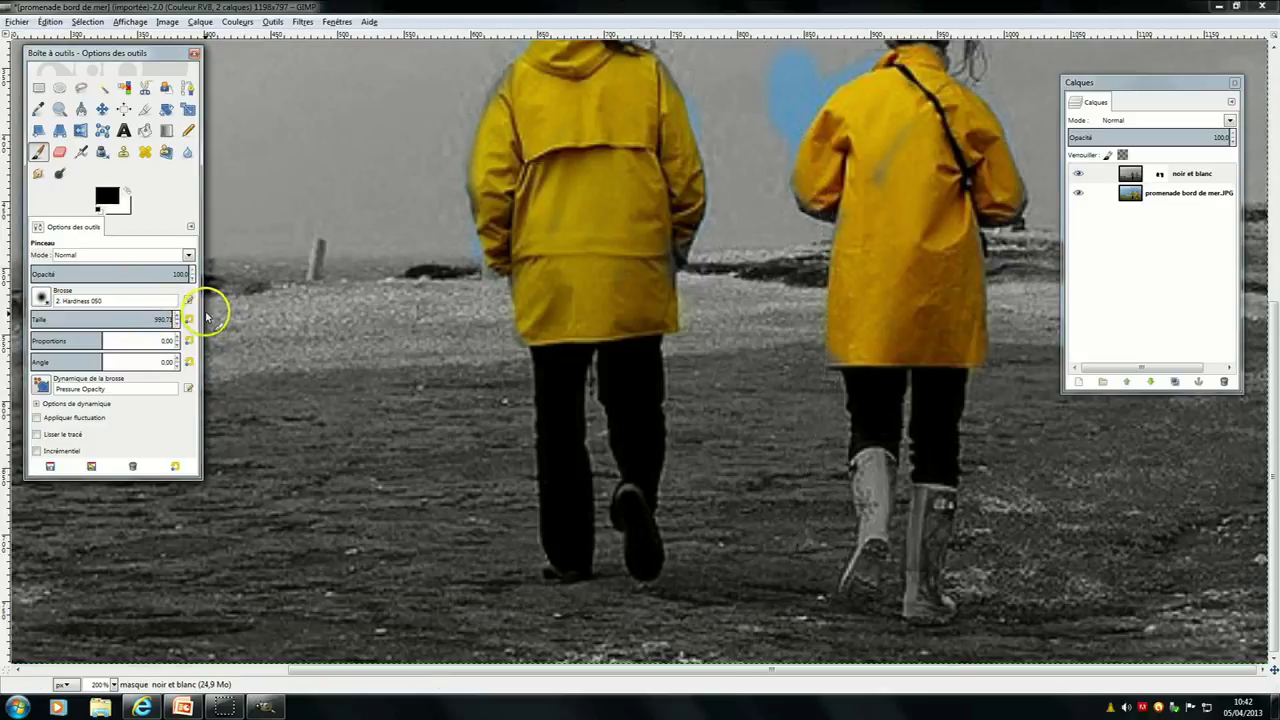
- Set the brush Taille to 15 and paint yellow back onto the right walker's boots
key(BackSpace)
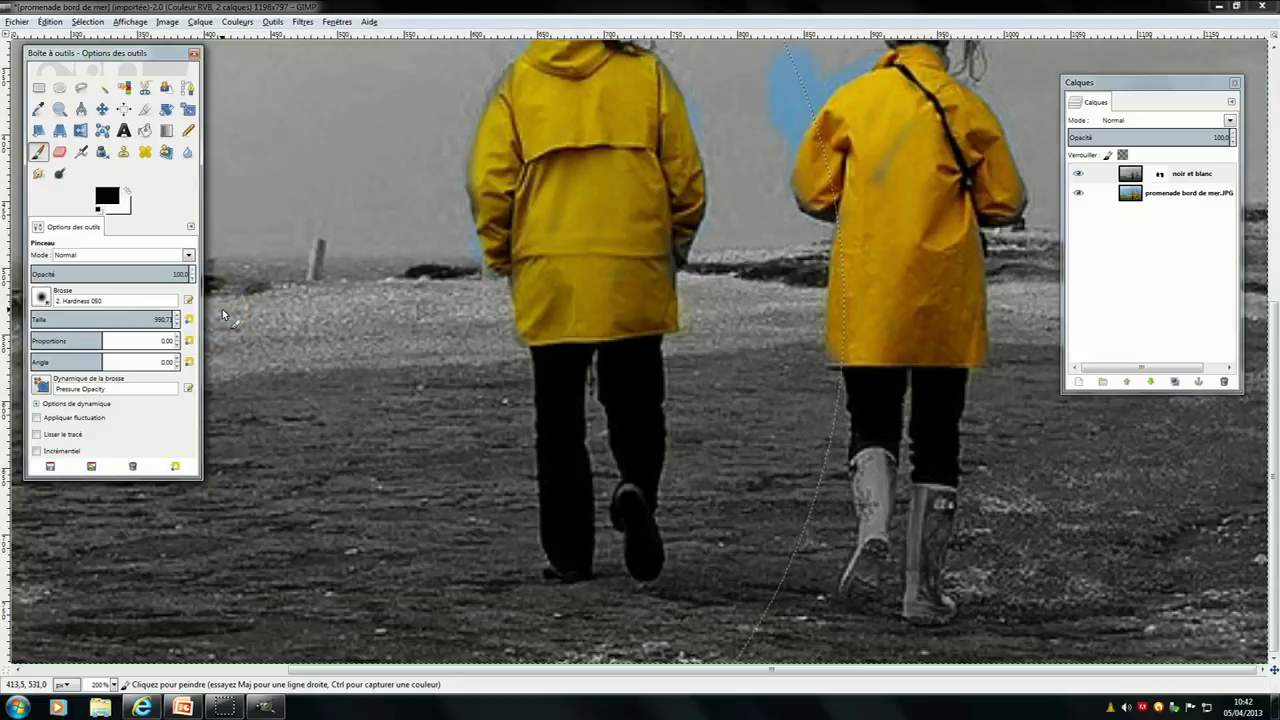
key(BackSpace)
key(BackSpace)
key(BackSpace)
key(BackSpace)
key(BackSpace)
text(5)
key(Return)
click(236, 335)
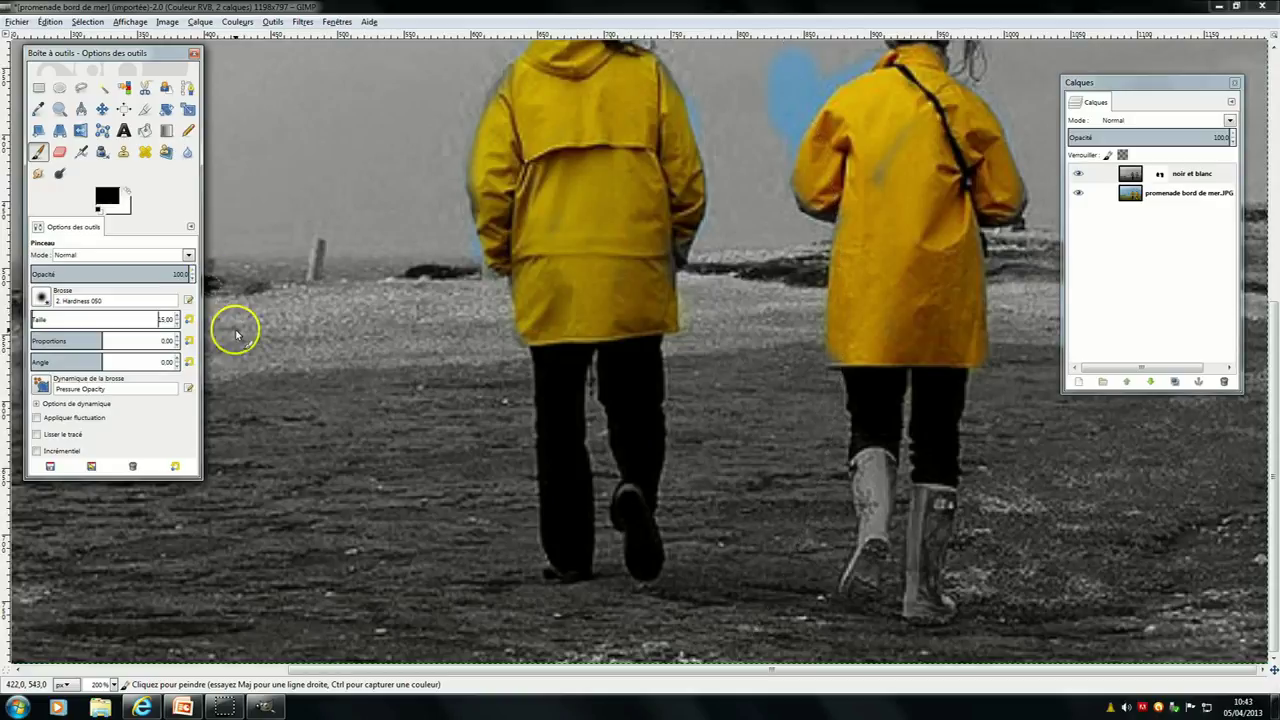
mouse_move(868, 468)
mouse_down()
mouse_move(890, 468)
mouse_move(868, 465)
mouse_move(880, 451)
mouse_move(858, 465)
mouse_move(860, 534)
mouse_move(869, 478)
mouse_move(880, 520)
mouse_move(881, 476)
mouse_move(871, 566)
mouse_move(857, 598)
mouse_move(863, 554)
mouse_move(853, 563)
mouse_move(846, 590)
mouse_move(864, 592)
mouse_move(877, 473)
mouse_move(945, 500)
mouse_move(927, 613)
mouse_move(923, 503)
mouse_move(914, 606)
mouse_move(920, 491)
mouse_move(914, 609)
mouse_move(951, 603)
mouse_move(939, 556)
mouse_up()
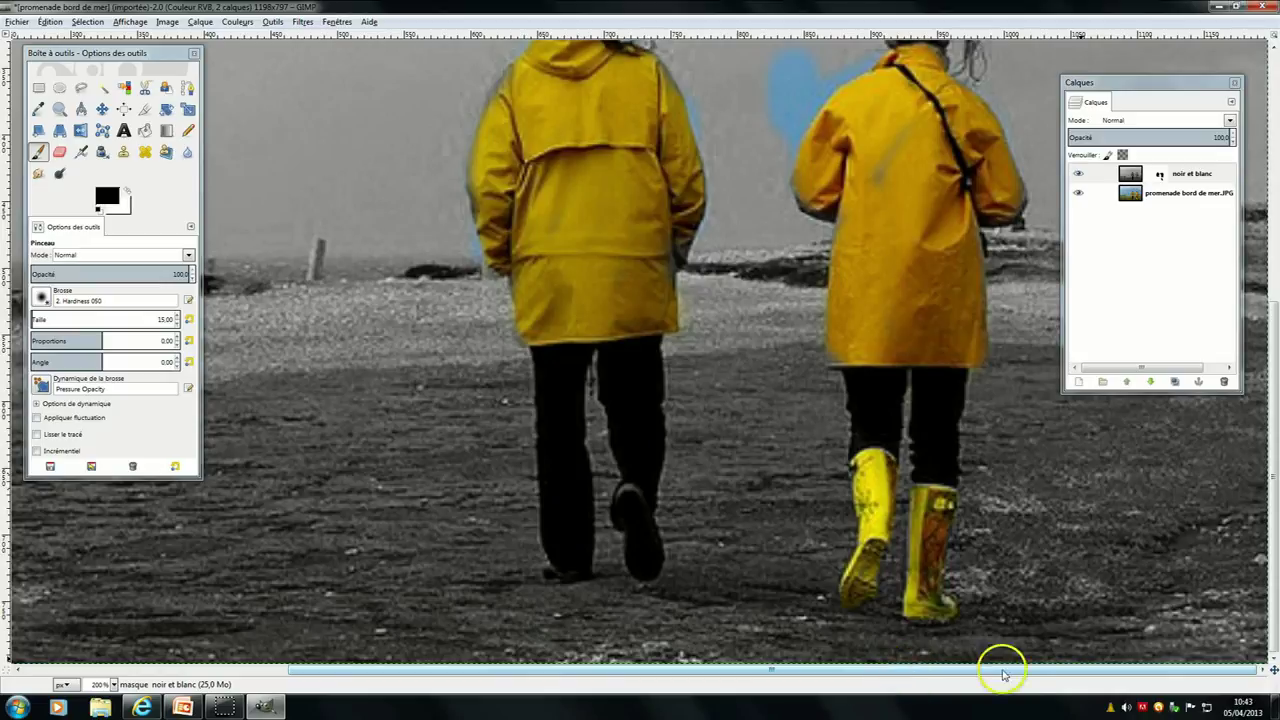
drag(1268, 452, 1250, 355)
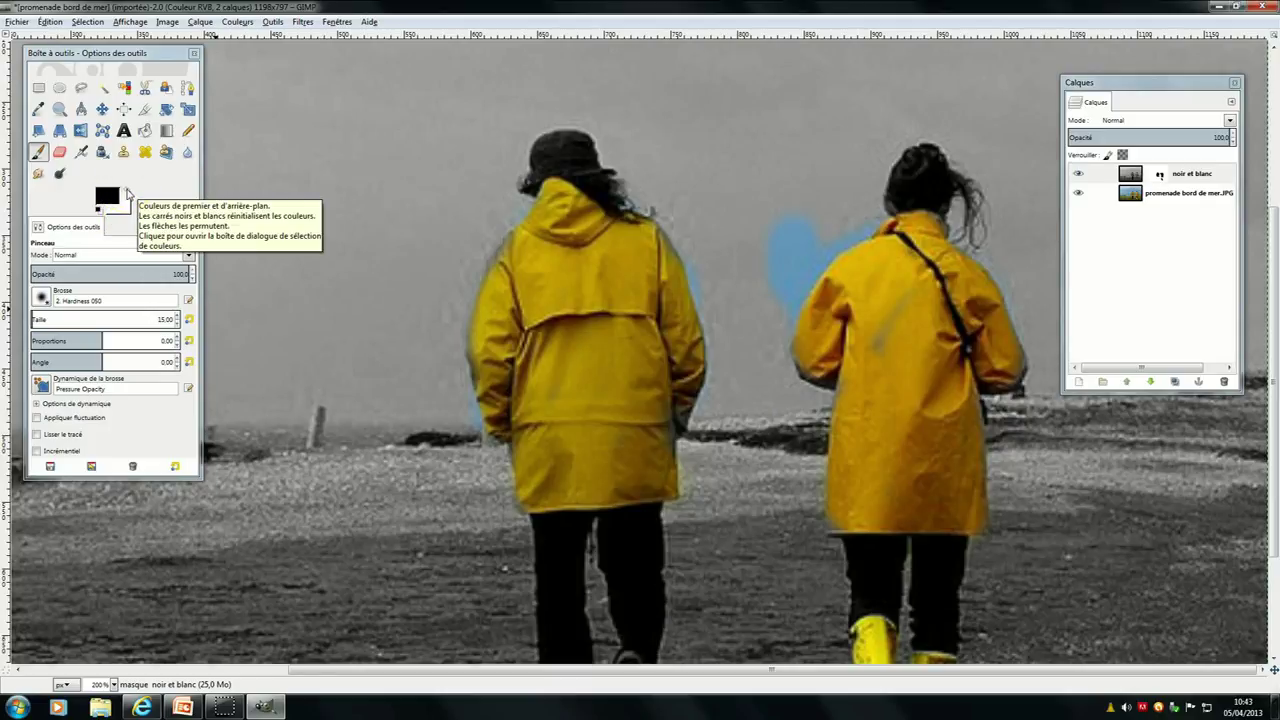
- Paint white on the mask to grey out the blue patch near the right shoulder and the left jacket's halo
click(127, 196)
mouse_move(963, 205)
mouse_down()
mouse_move(800, 211)
mouse_move(775, 248)
mouse_move(783, 206)
mouse_move(770, 268)
mouse_move(809, 220)
mouse_move(771, 283)
mouse_move(826, 234)
mouse_move(774, 297)
mouse_move(810, 290)
mouse_move(831, 249)
mouse_move(873, 236)
mouse_move(797, 251)
mouse_move(863, 220)
mouse_move(876, 229)
mouse_move(823, 280)
mouse_move(889, 283)
mouse_move(868, 293)
mouse_move(803, 280)
mouse_move(786, 306)
mouse_move(813, 292)
mouse_move(803, 283)
mouse_move(820, 257)
mouse_move(865, 243)
mouse_up()
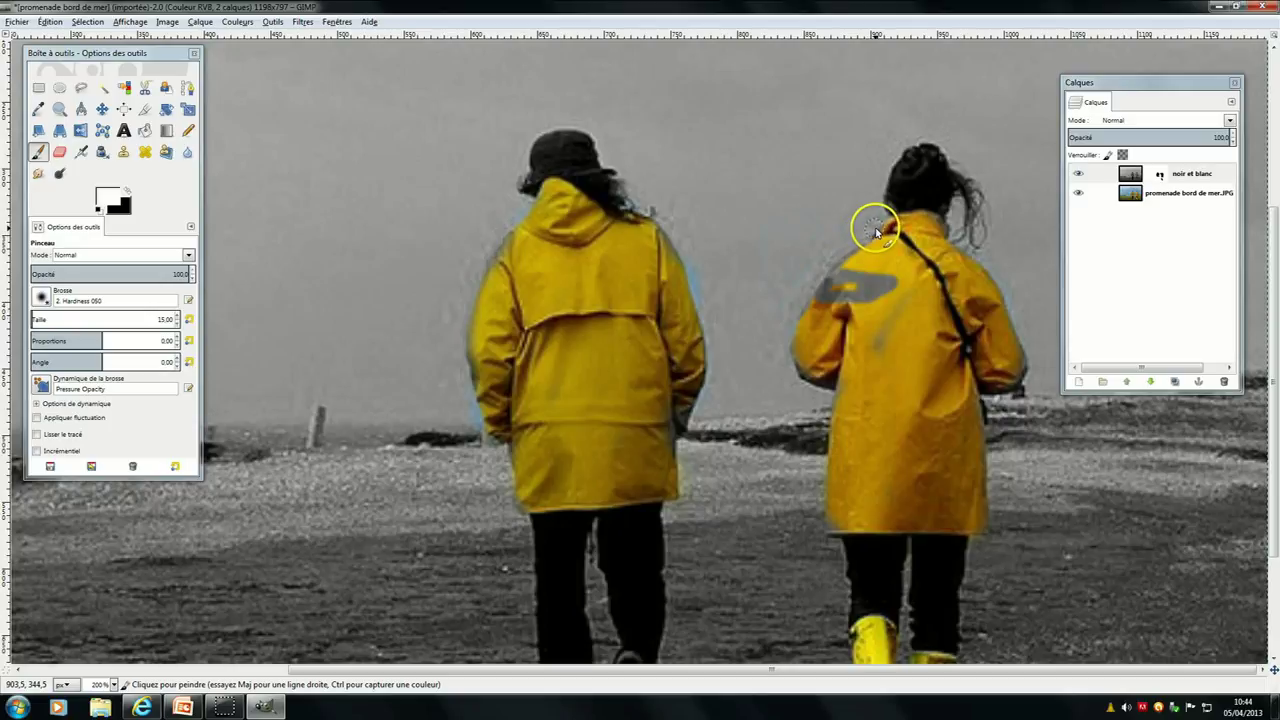
mouse_move(684, 249)
mouse_down()
mouse_move(711, 303)
mouse_move(709, 321)
mouse_move(680, 240)
mouse_move(709, 337)
mouse_move(697, 423)
mouse_up()
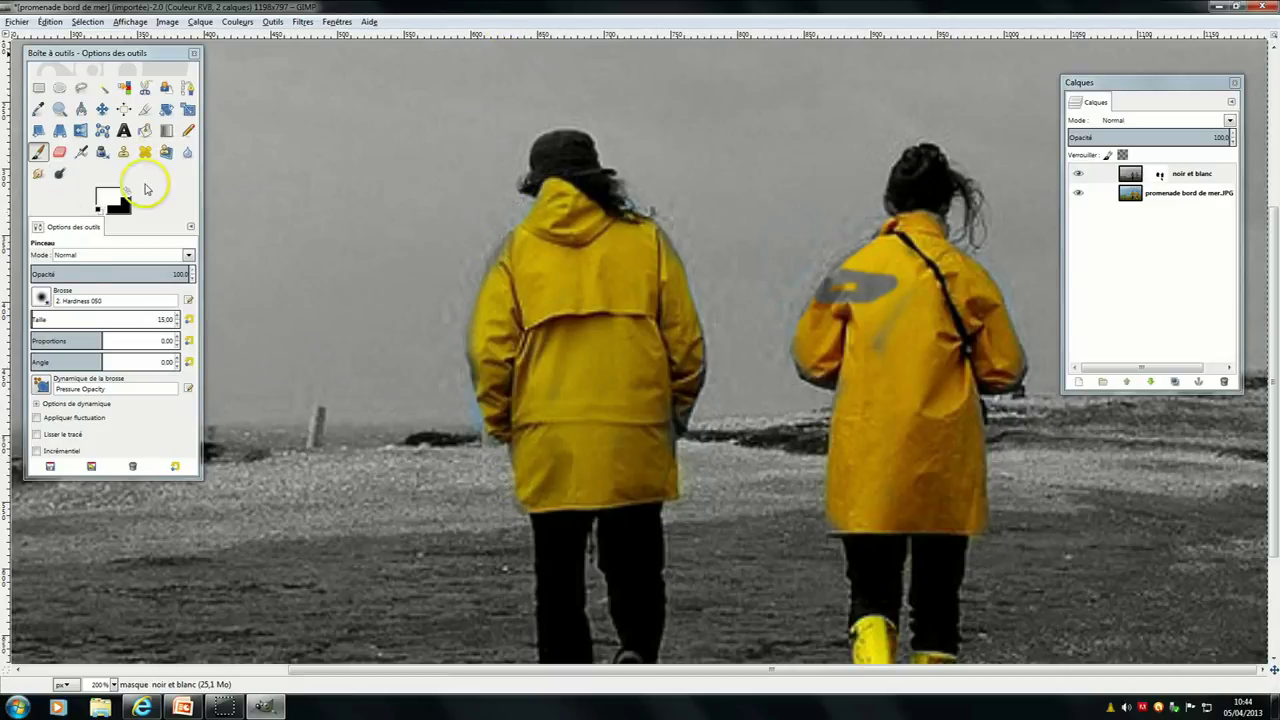
- Alternate black and white to restore yellow on the right shoulder and grey the left jacket edge
click(126, 186)
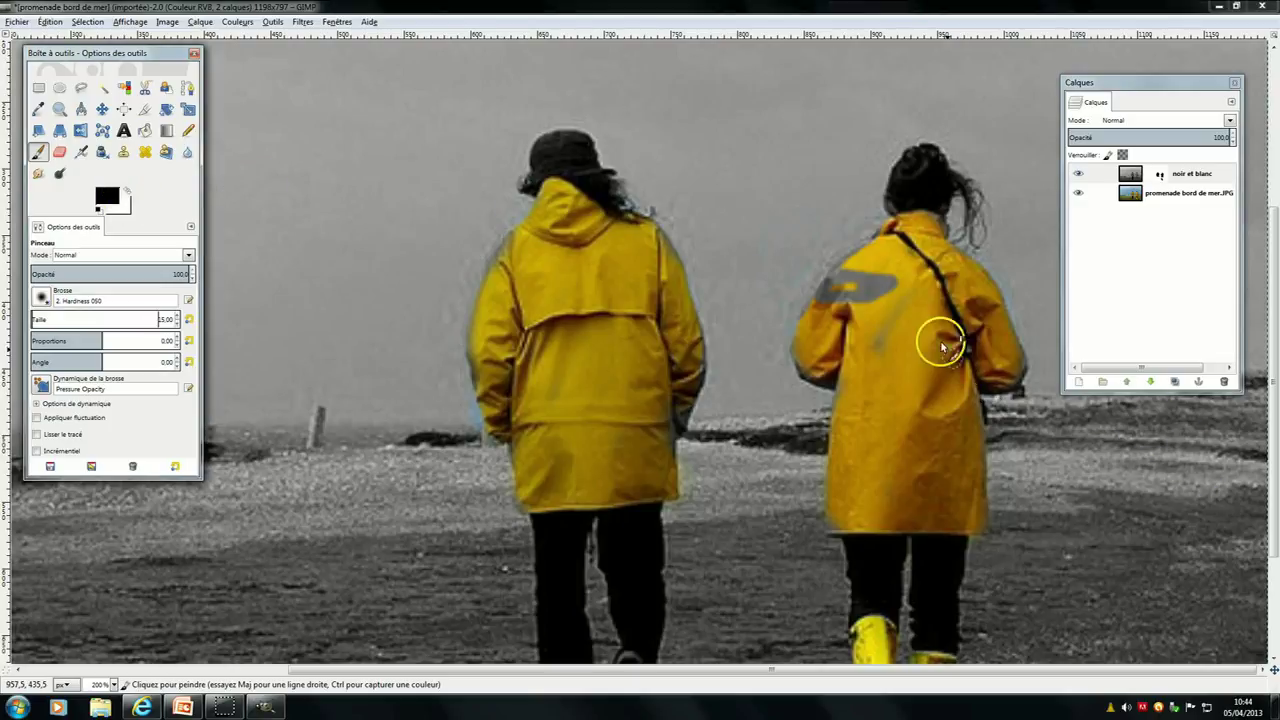
mouse_move(895, 282)
mouse_down()
mouse_move(866, 294)
mouse_move(906, 279)
mouse_move(825, 270)
mouse_up()
key(x)
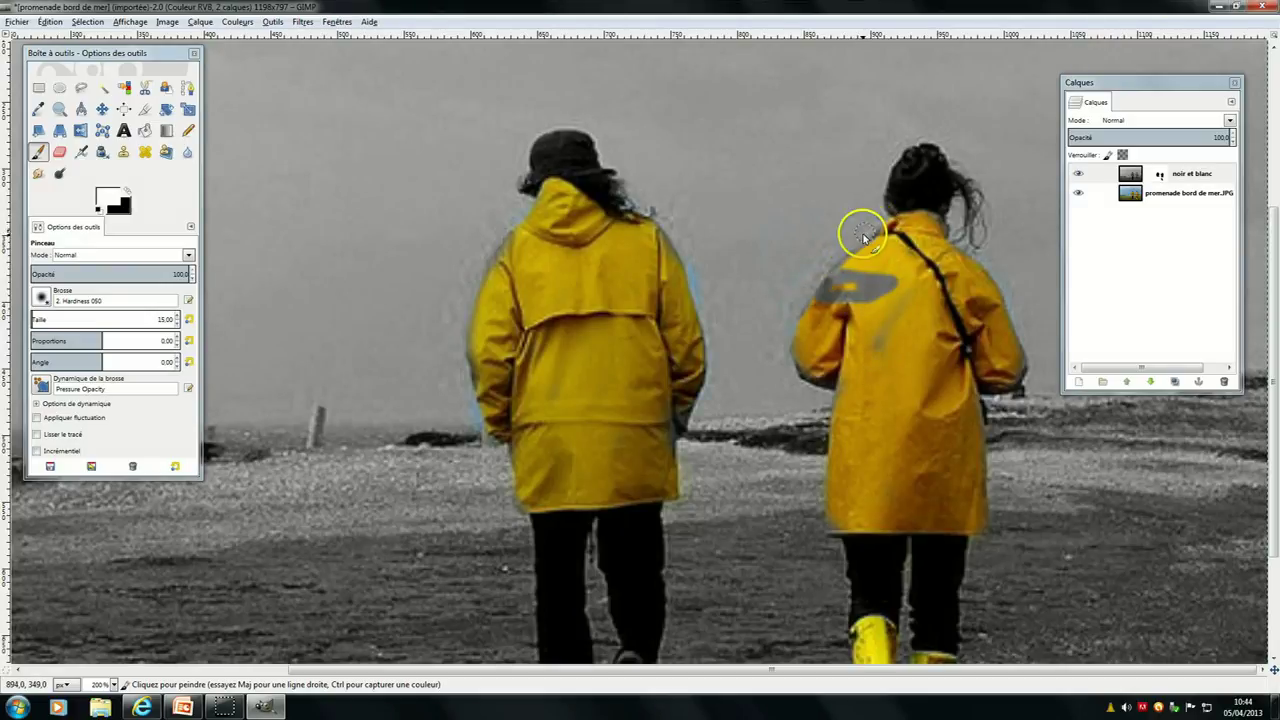
mouse_move(689, 250)
mouse_down()
mouse_move(711, 343)
mouse_move(693, 425)
mouse_up()
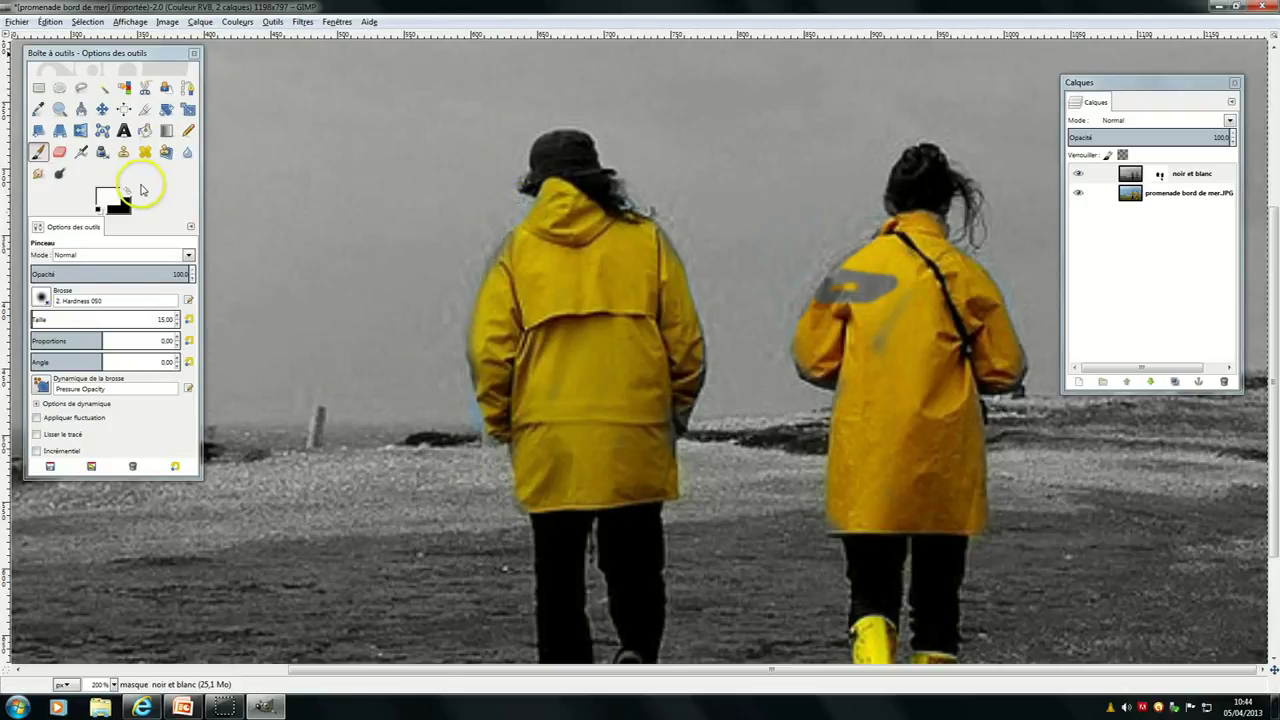
click(127, 192)
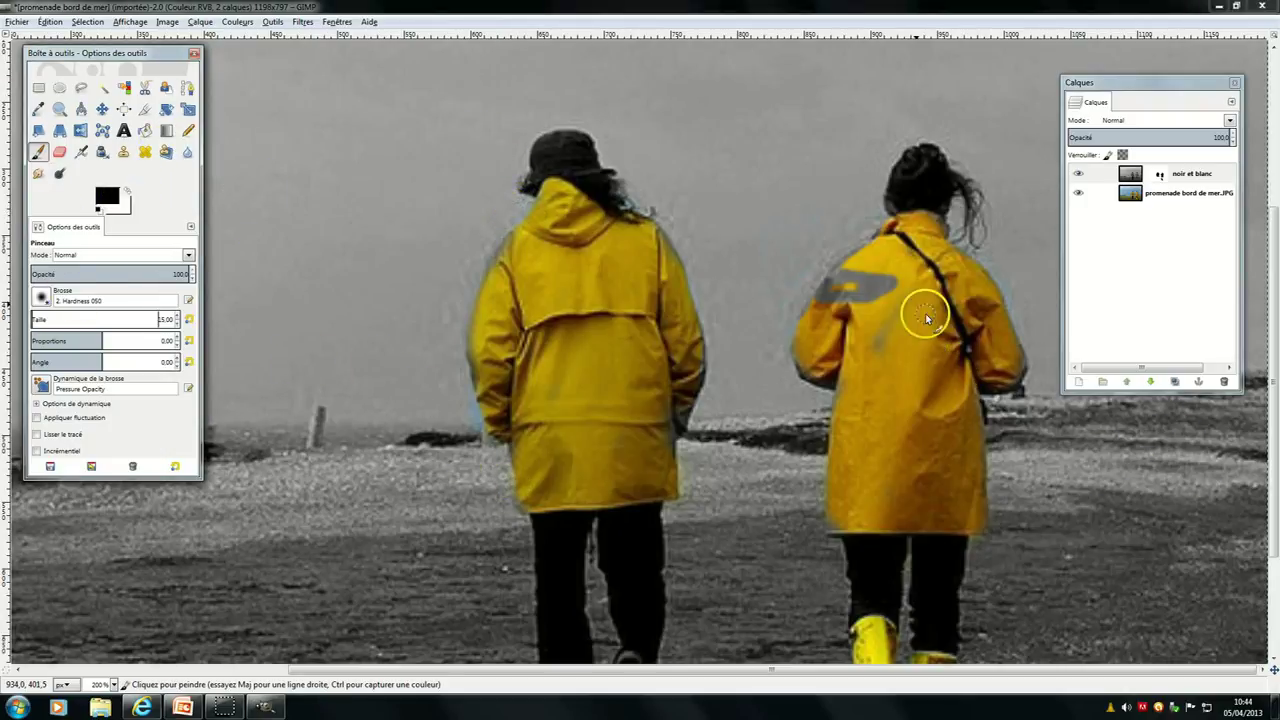
mouse_move(897, 287)
mouse_down()
mouse_move(860, 286)
mouse_move(882, 290)
mouse_up()
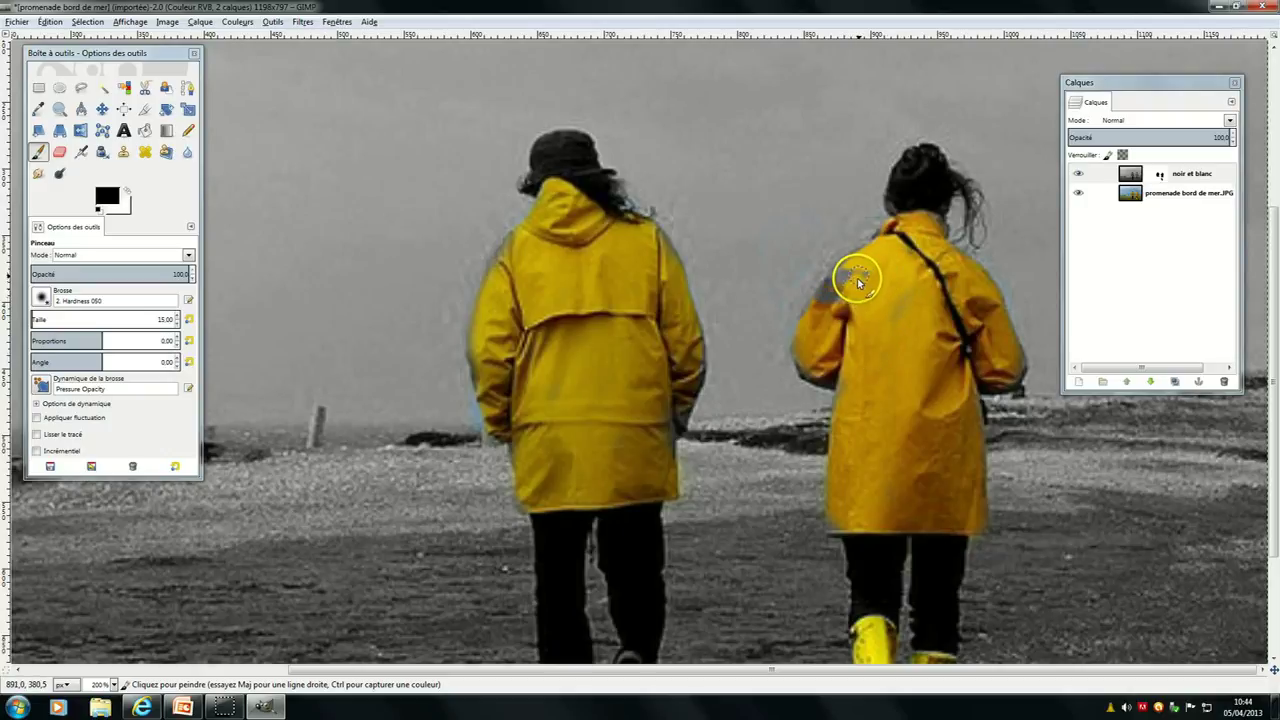
mouse_move(837, 283)
mouse_down()
mouse_move(826, 311)
mouse_move(823, 286)
mouse_move(841, 286)
mouse_move(822, 297)
mouse_up()
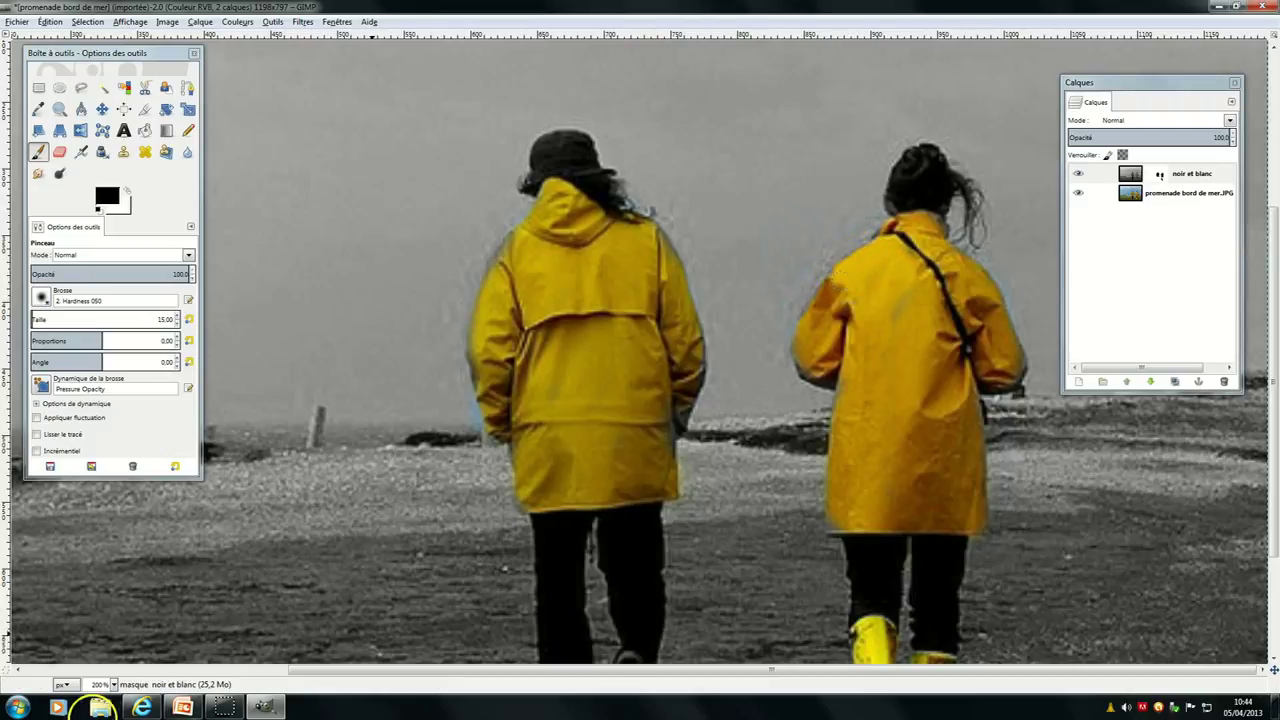
- Inspect both jackets' edges at 400% zoom, then return to 100% to view the whole photo
click(113, 685)
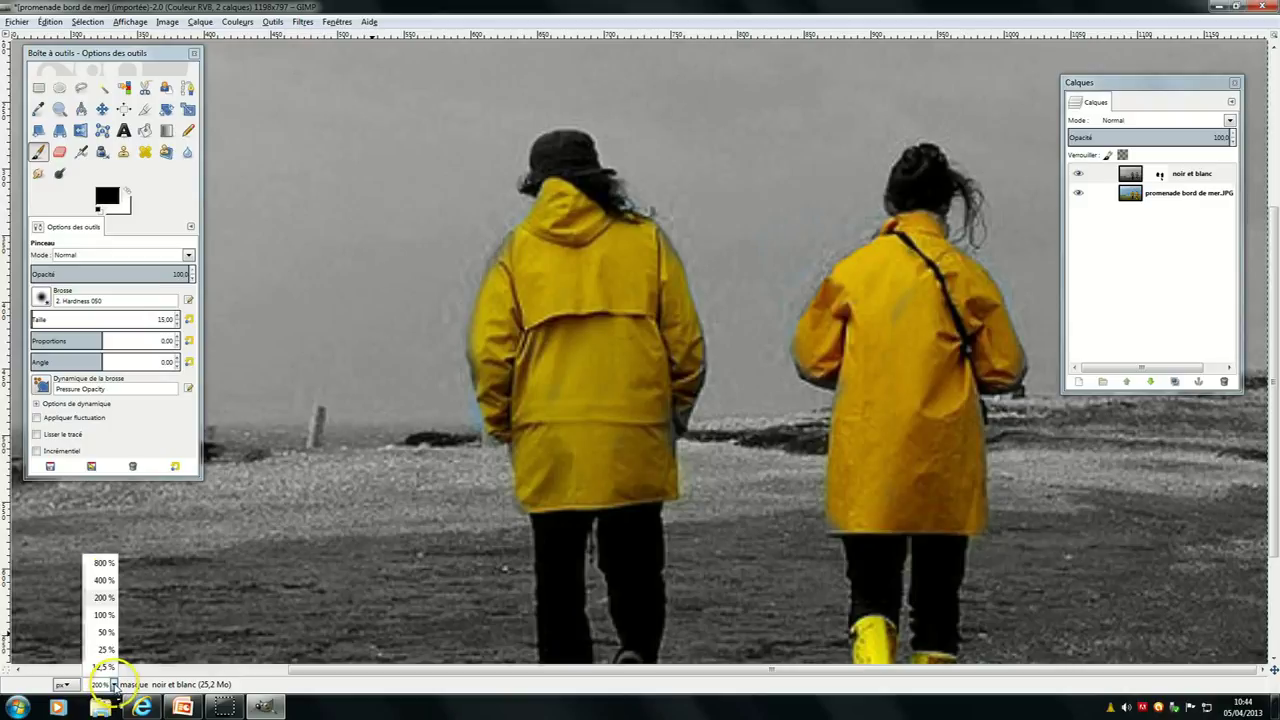
click(103, 581)
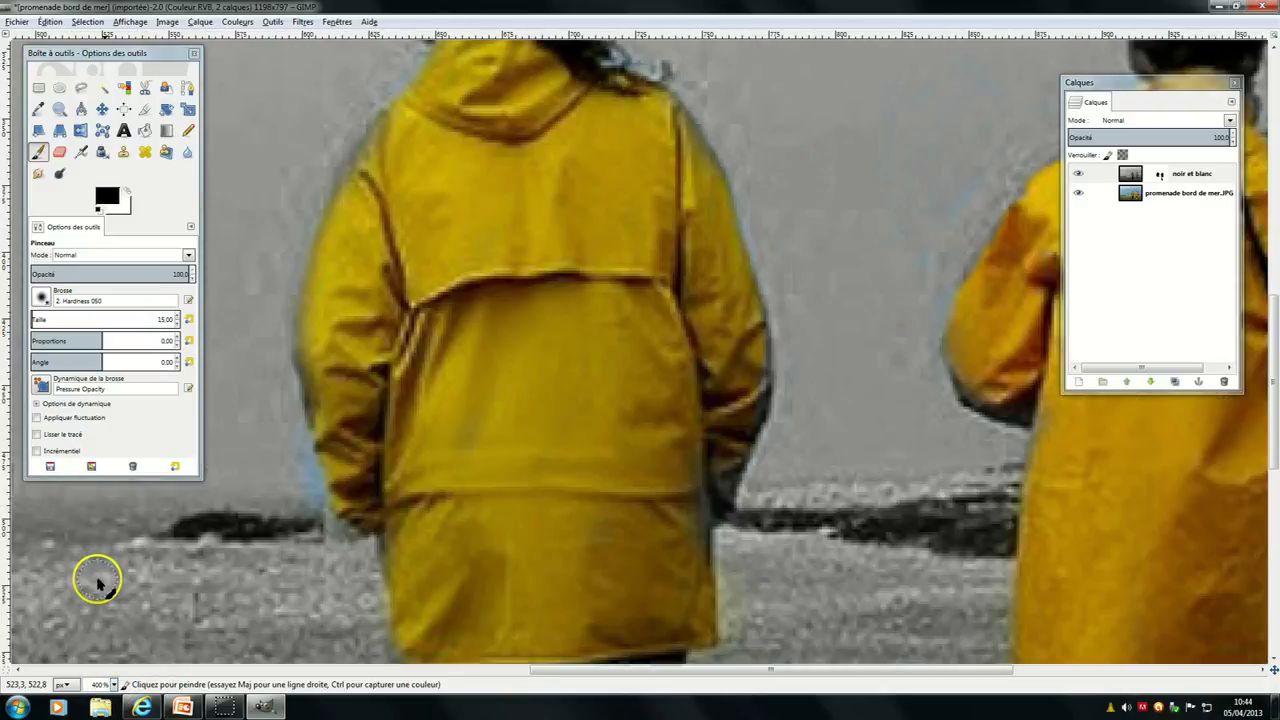
drag(558, 670, 773, 672)
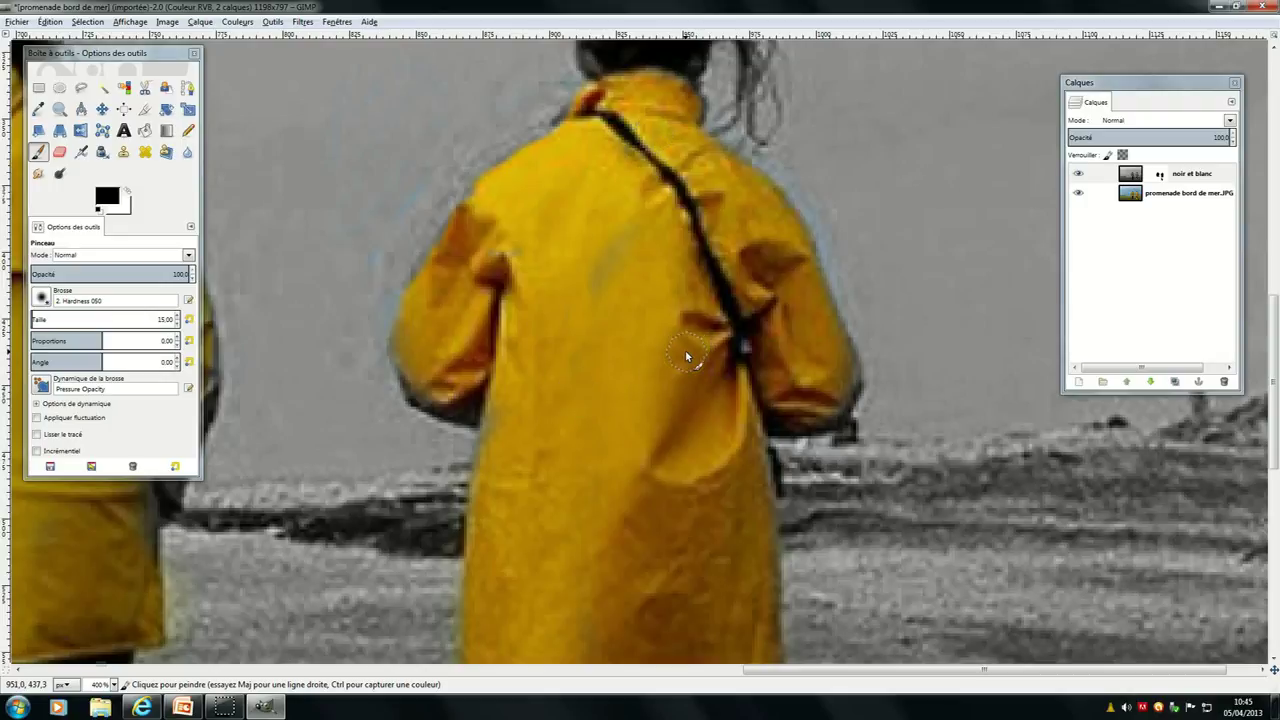
click(114, 684)
click(104, 616)
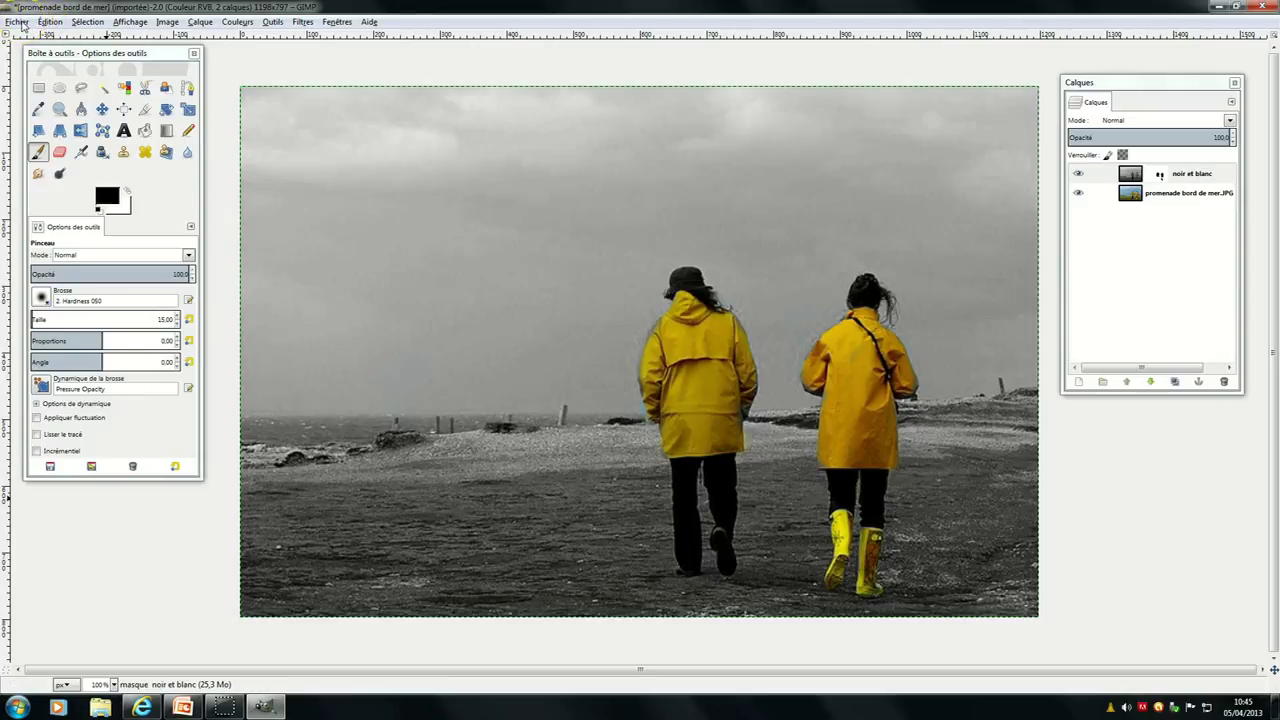
- Open the Export Image dialog from the Fichier menu
click(20, 22)
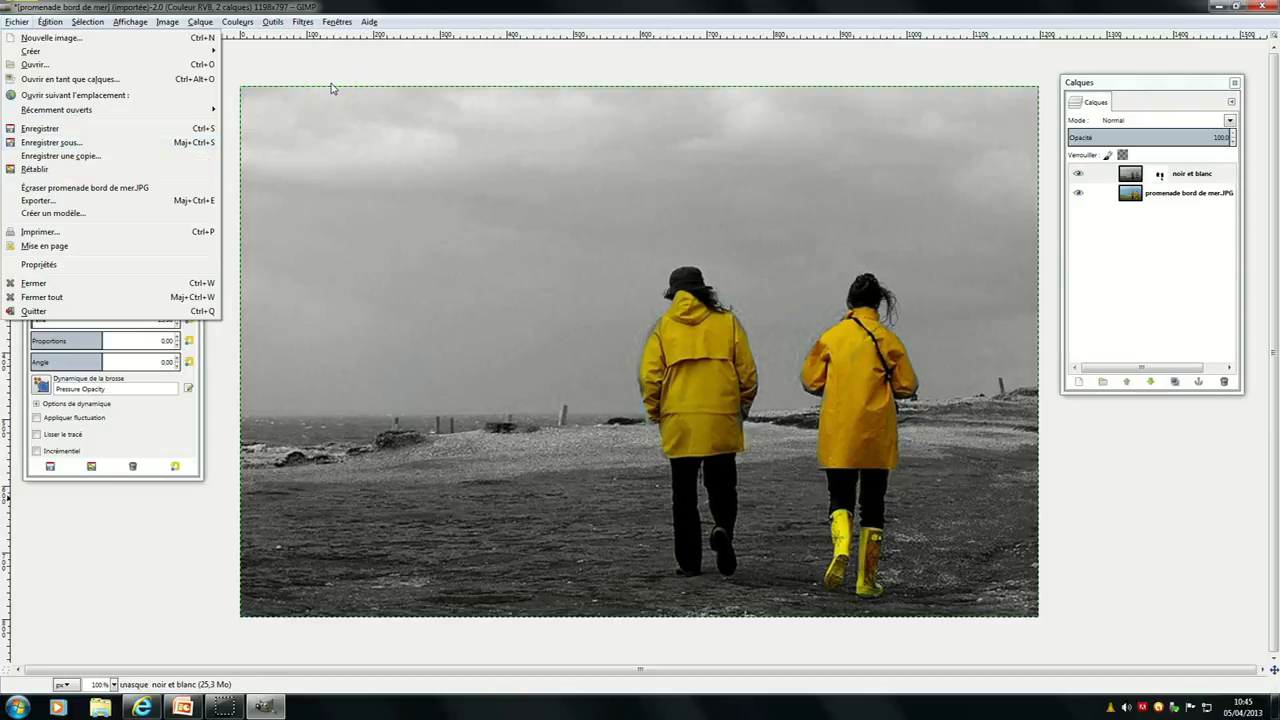
click(45, 201)
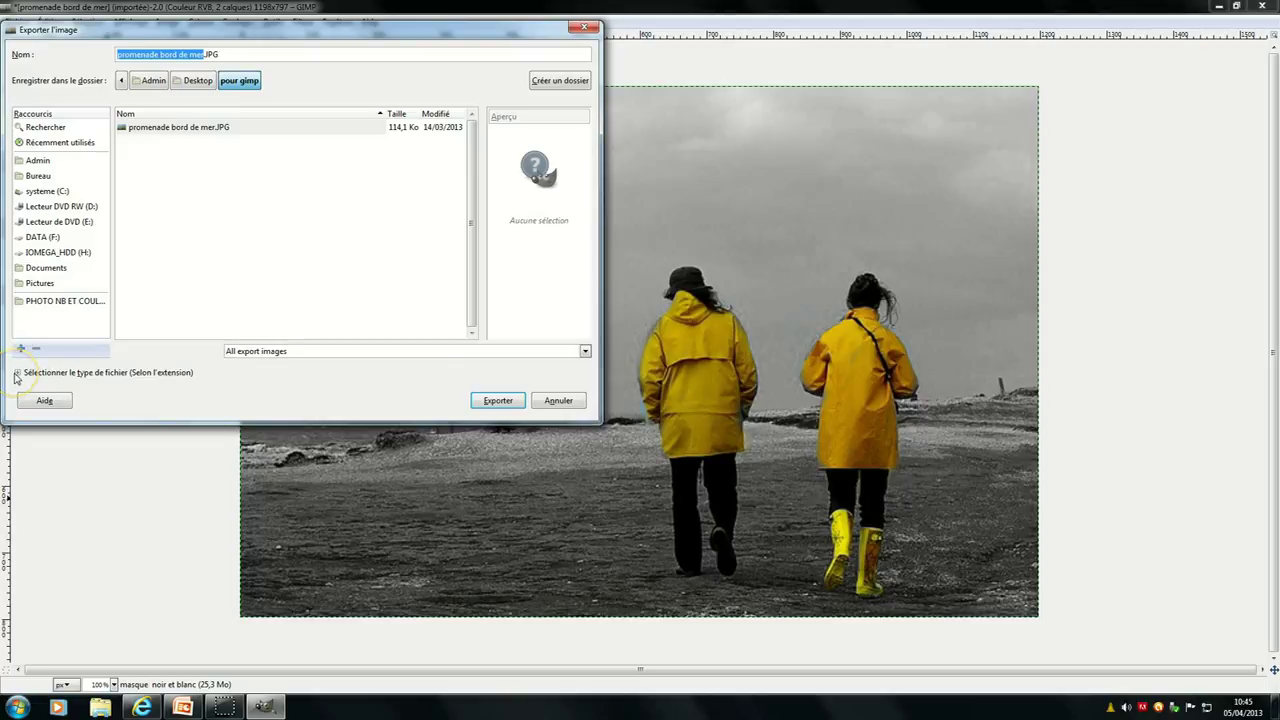
- Choose Image JPEG as the file type and rename the file to ciré jaune.jpg
click(17, 373)
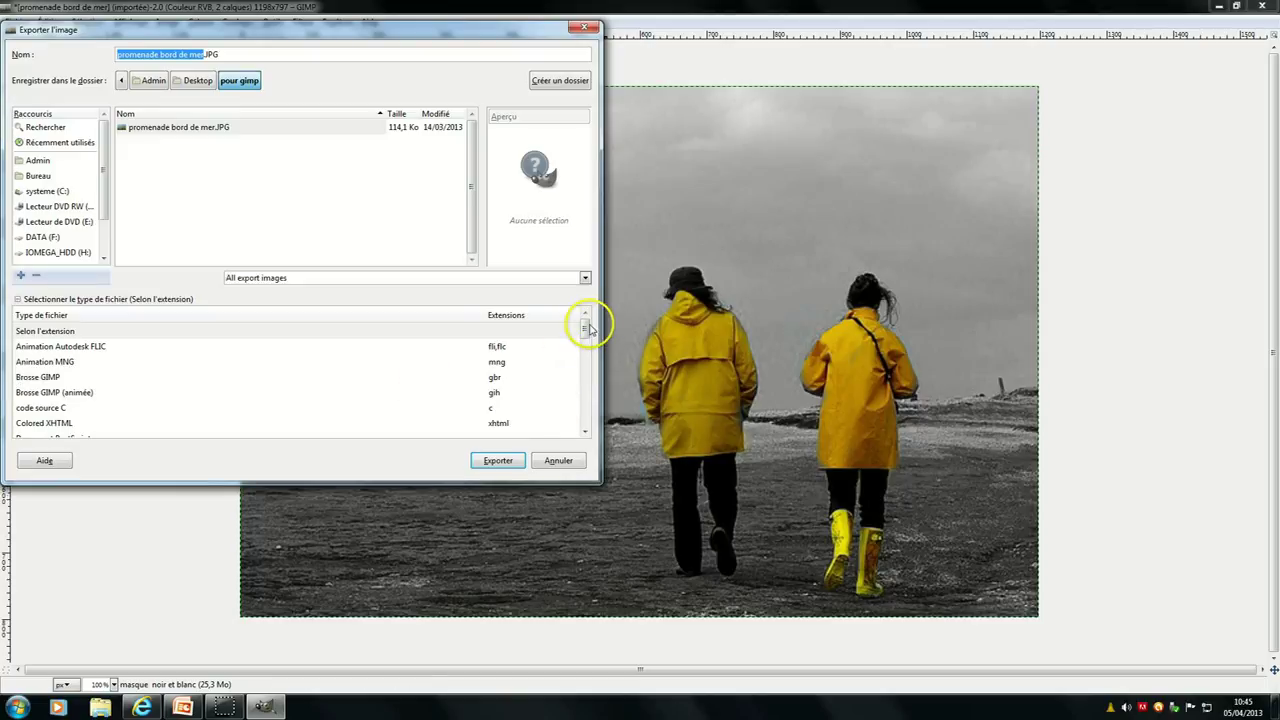
drag(586, 330, 586, 362)
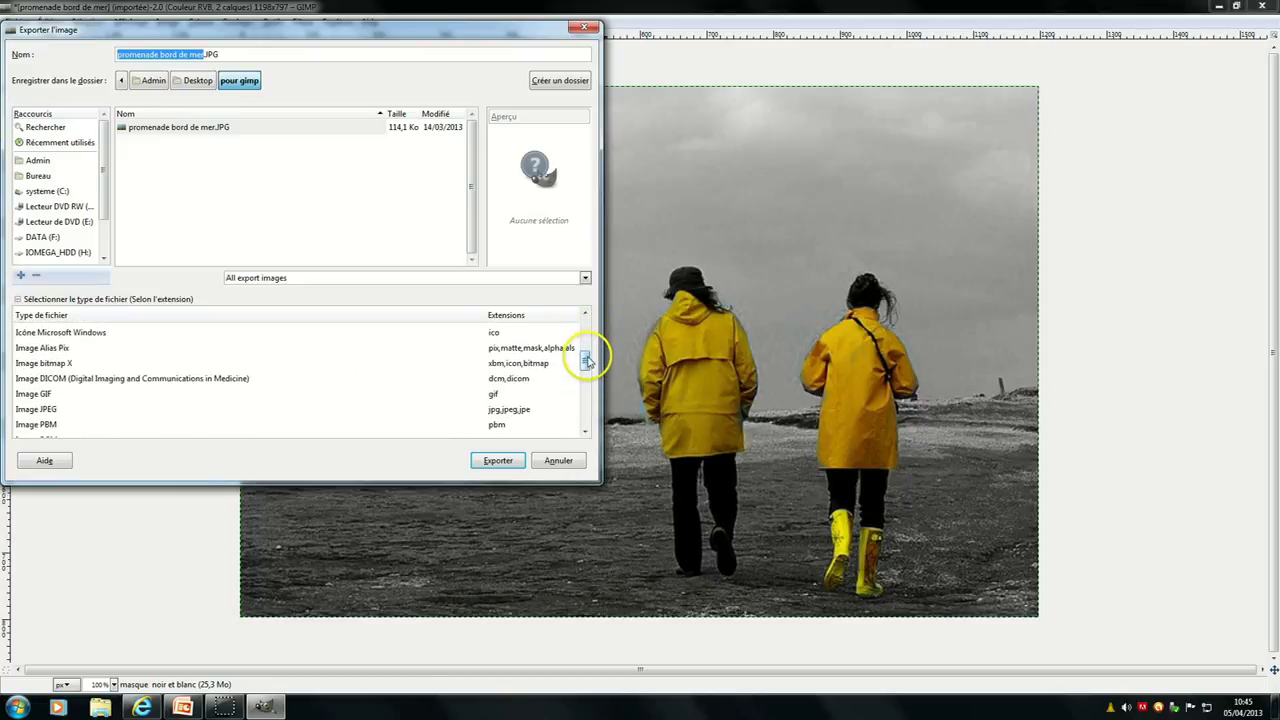
click(517, 408)
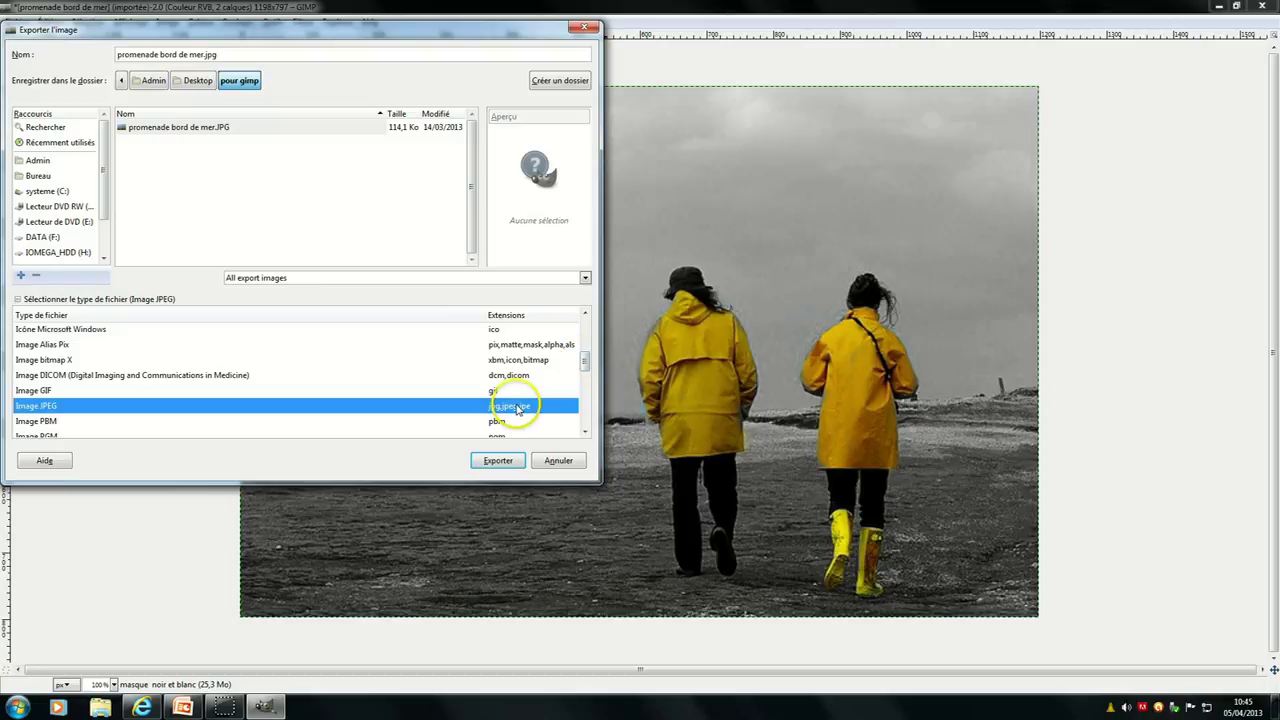
click(228, 54)
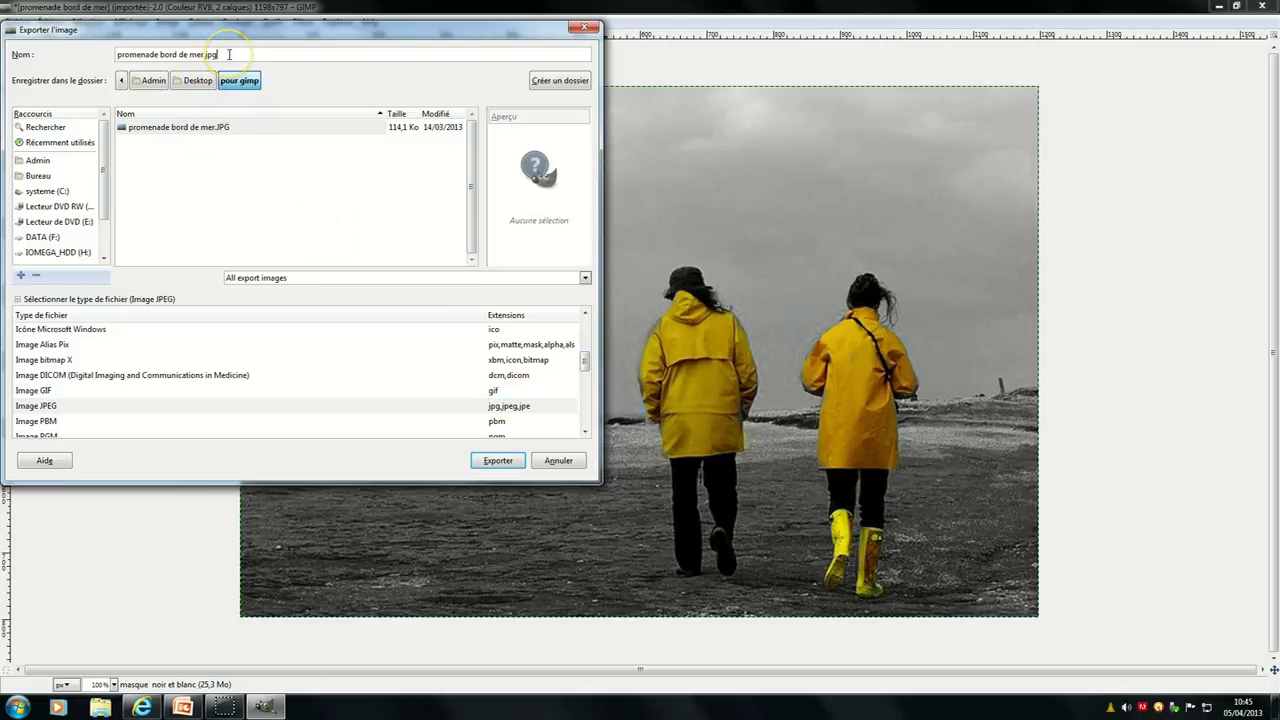
triple_click(115, 54)
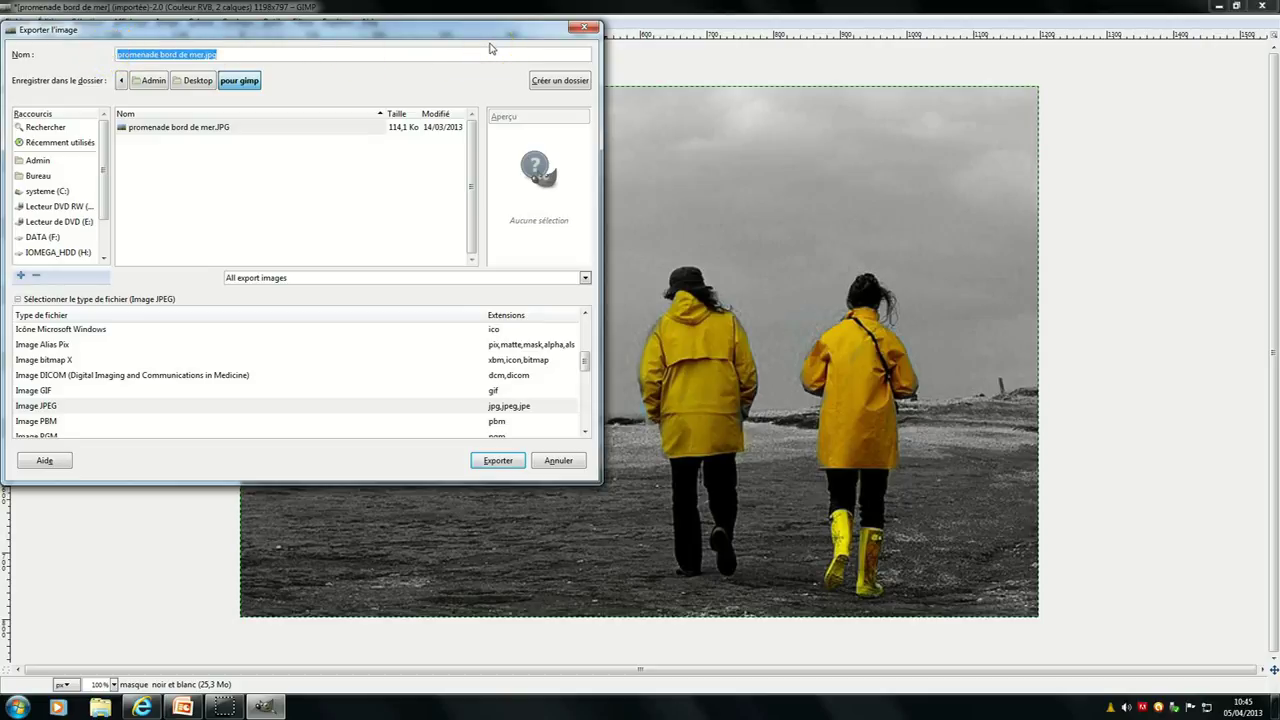
text(ciré jaune)
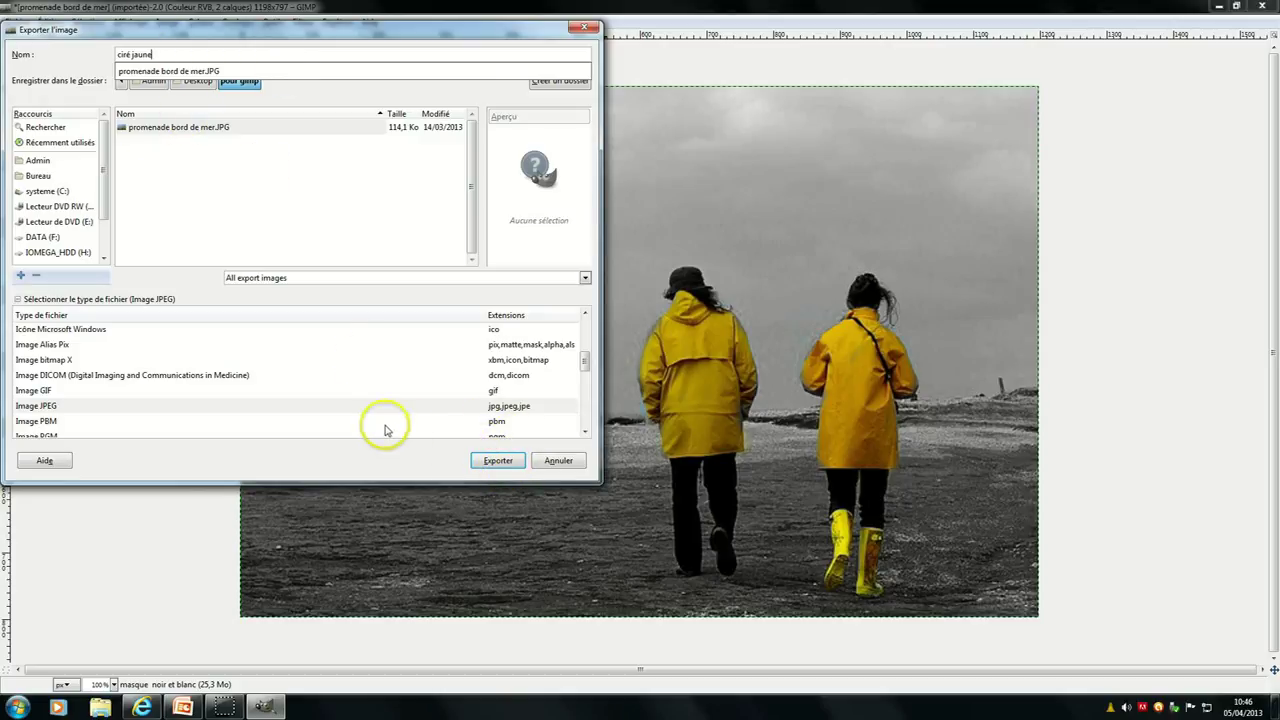
click(341, 156)
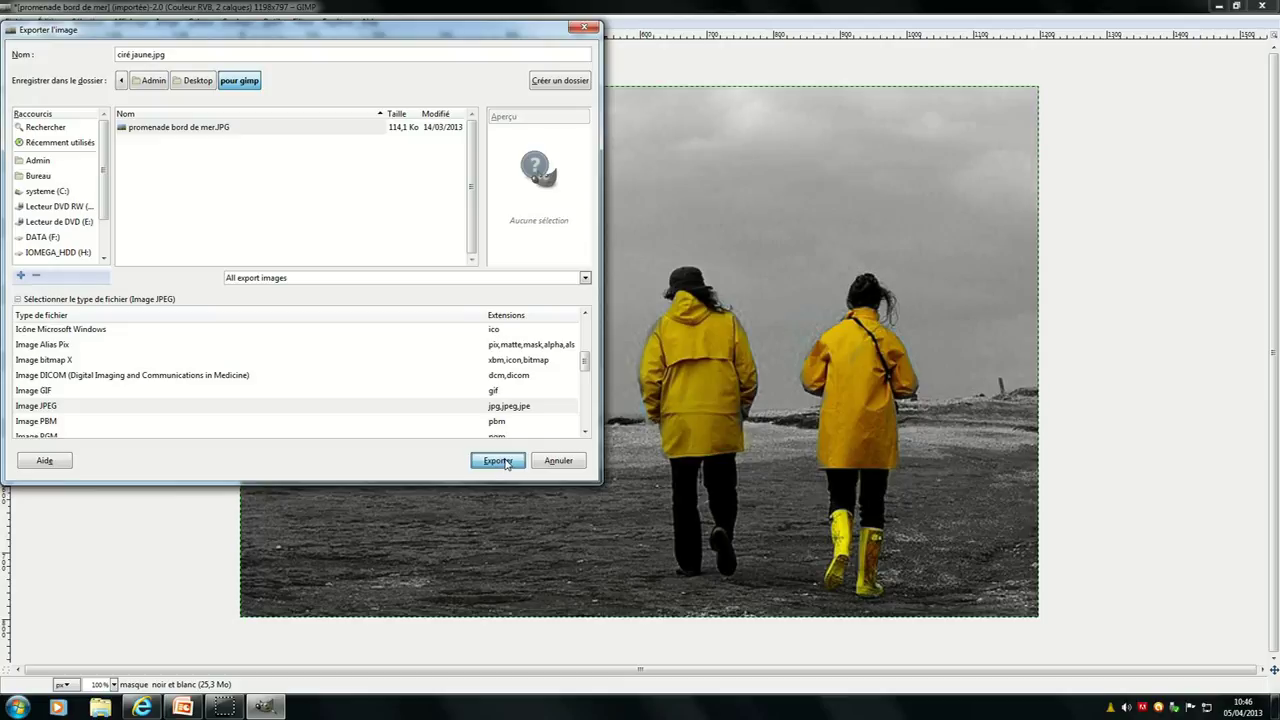
- Export ciré jaune.jpg with JPEG quality raised from 90 to 100
click(505, 462)
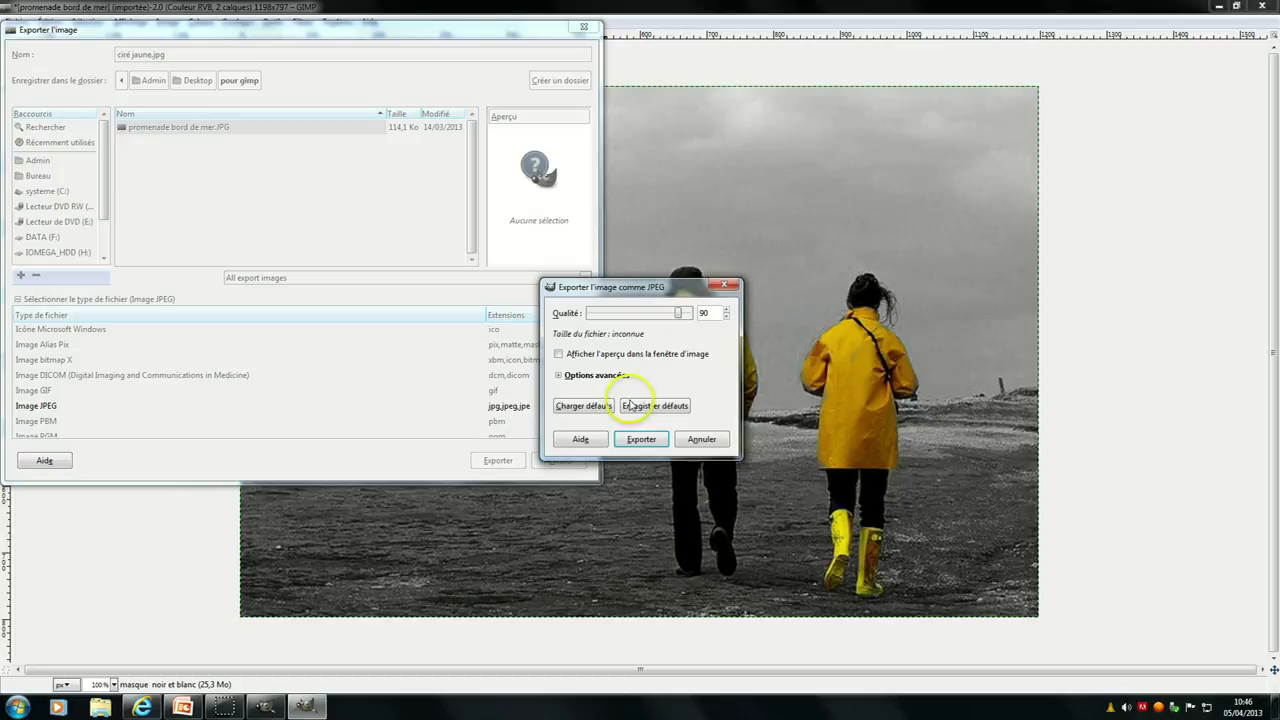
drag(679, 317, 697, 319)
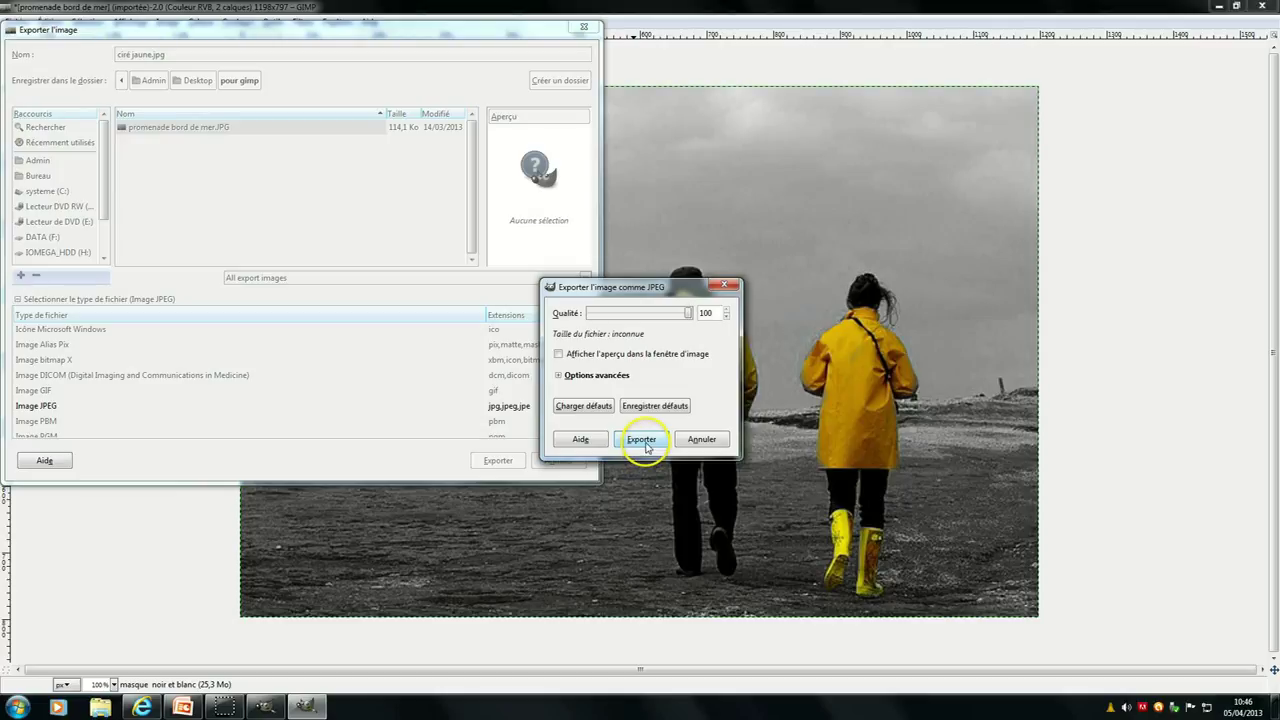
click(642, 440)
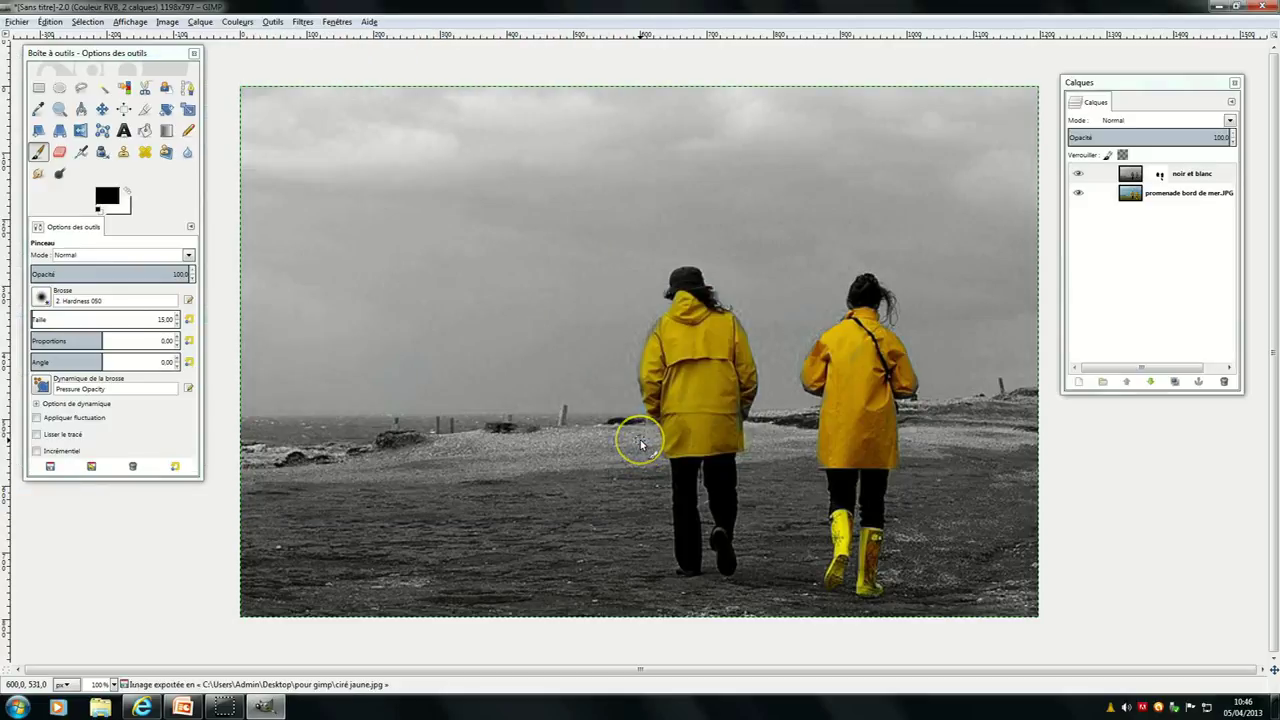